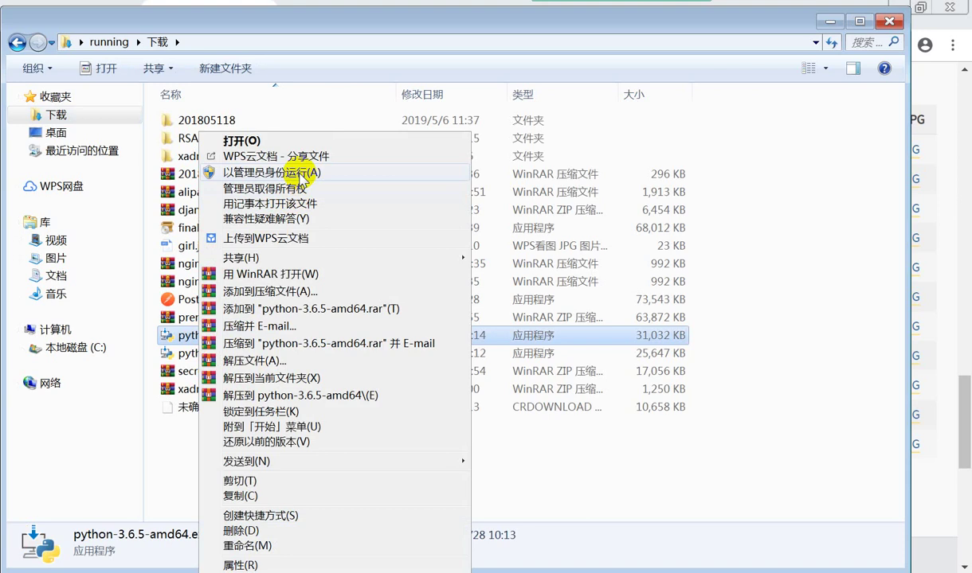
Step: Run the python-3.6.5-amd64.exe installer as administrator and enable adding Python 3.6 to PATH
{"action": "left_click", "coordinate": [302, 172]}
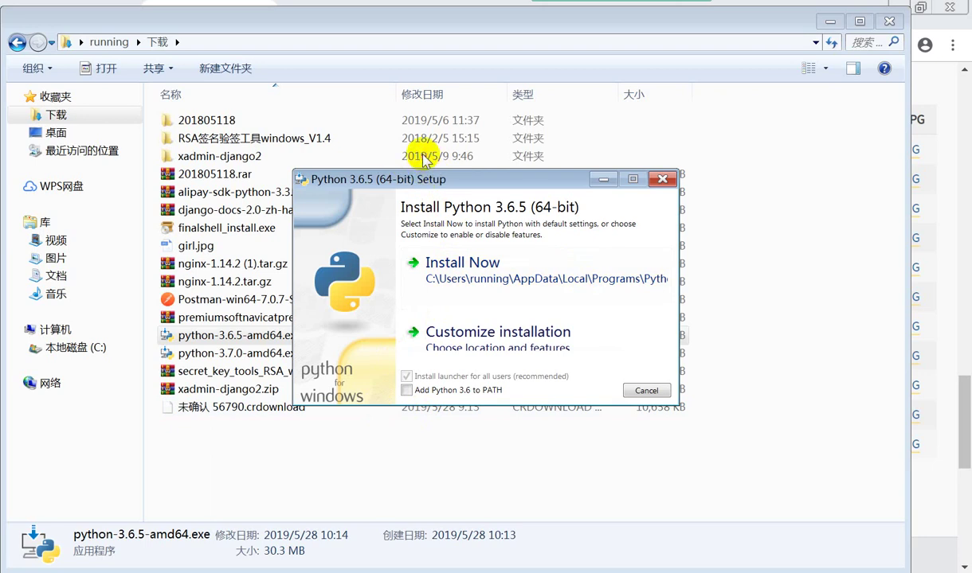
{"action": "left_click_drag", "start_coordinate": [412, 178], "coordinate": [401, 157]}
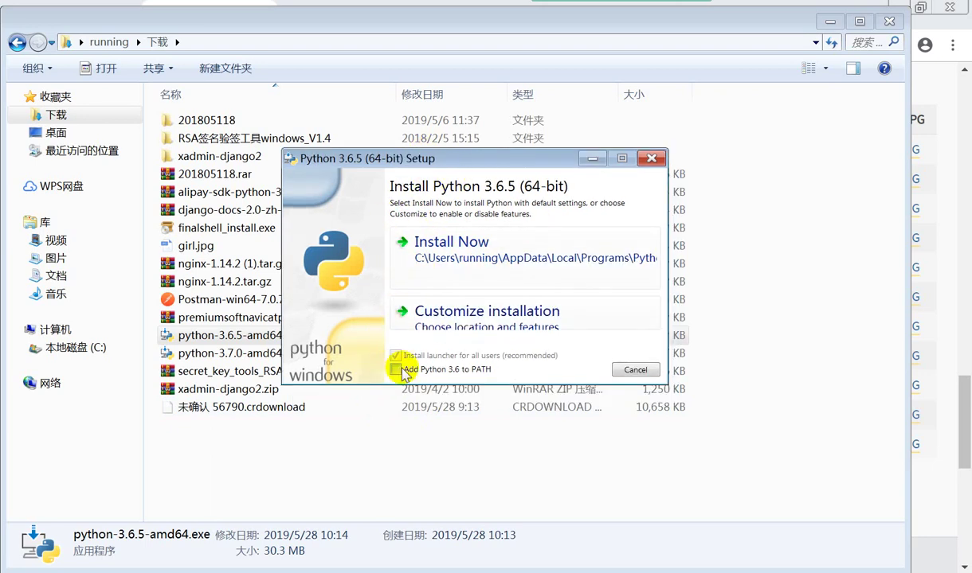
{"action": "left_click", "coordinate": [396, 370]}
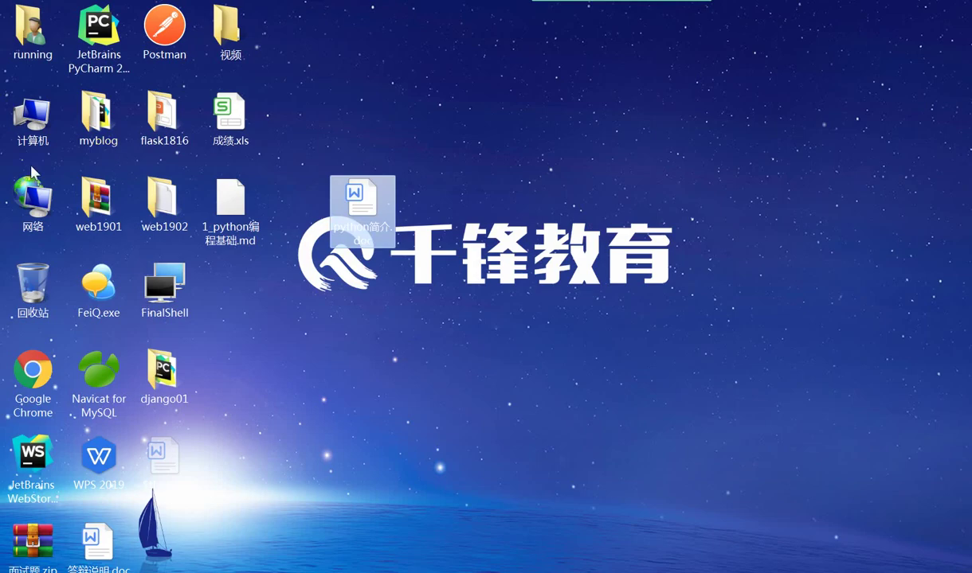
Step: Open the environment variables from the computer's advanced system settings and select the system variable Path
{"action": "right_click", "coordinate": [25, 117]}
{"action": "left_click", "coordinate": [76, 263]}
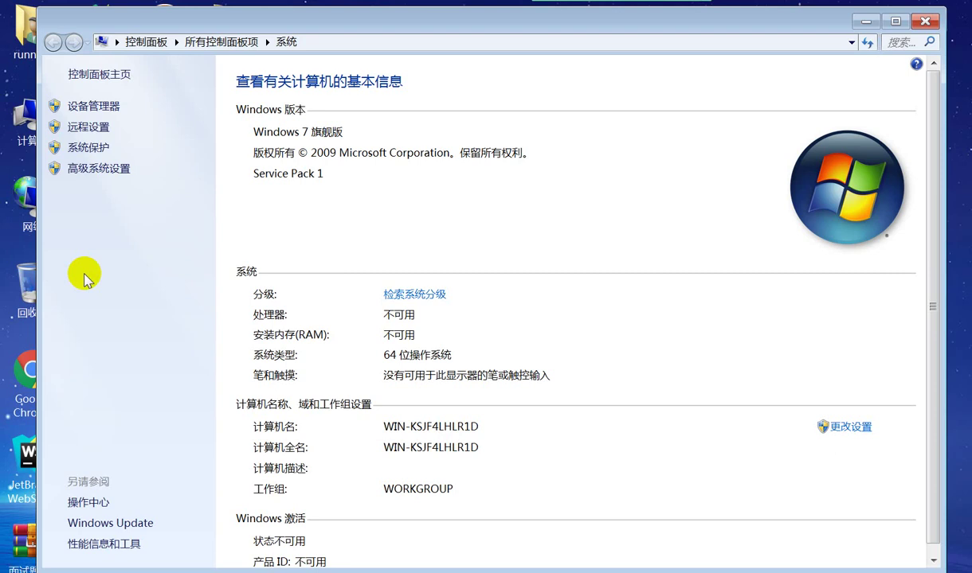
{"action": "left_click", "coordinate": [110, 168]}
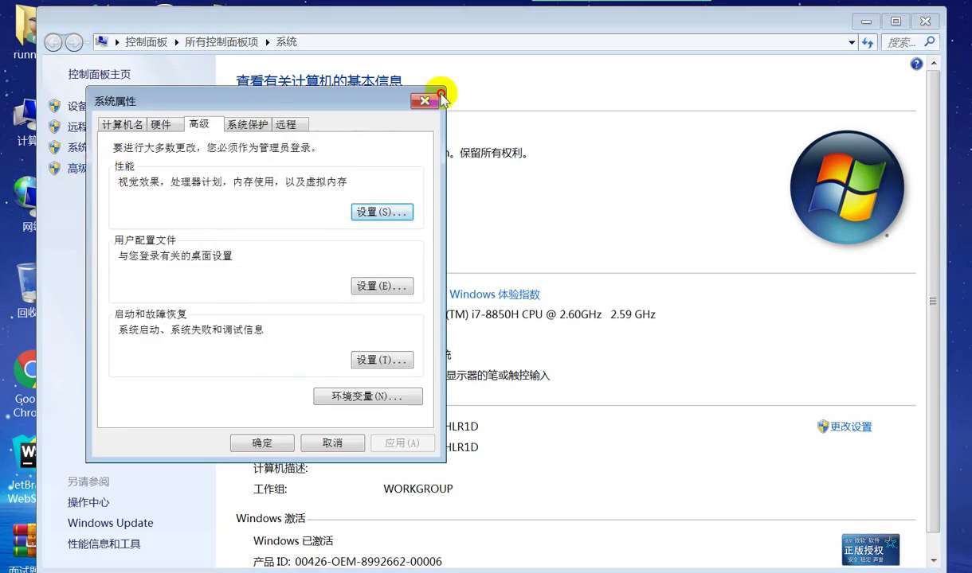
{"action": "left_click_drag", "start_coordinate": [427, 92], "coordinate": [605, 75]}
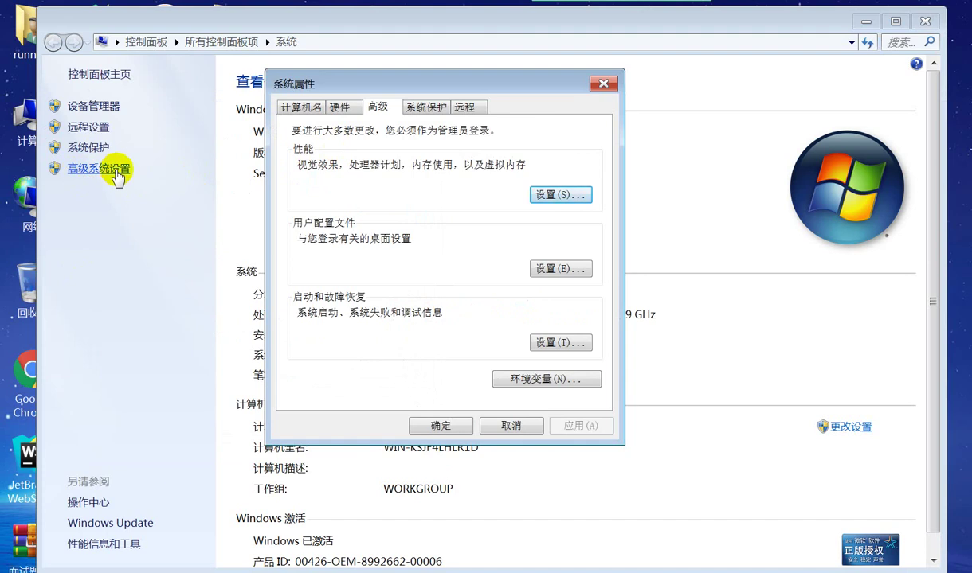
{"action": "left_click", "coordinate": [549, 379]}
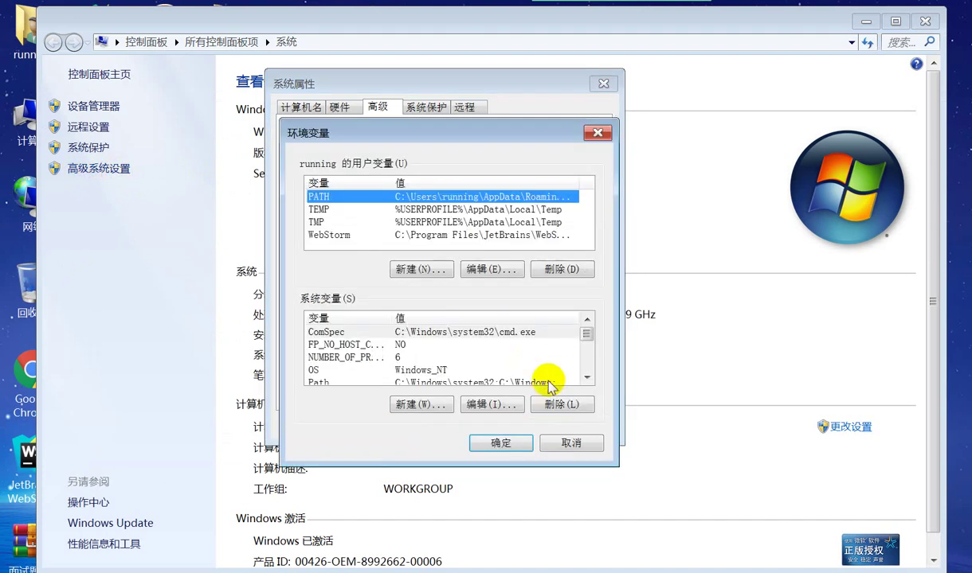
{"action": "left_click_drag", "start_coordinate": [458, 134], "coordinate": [319, 71]}
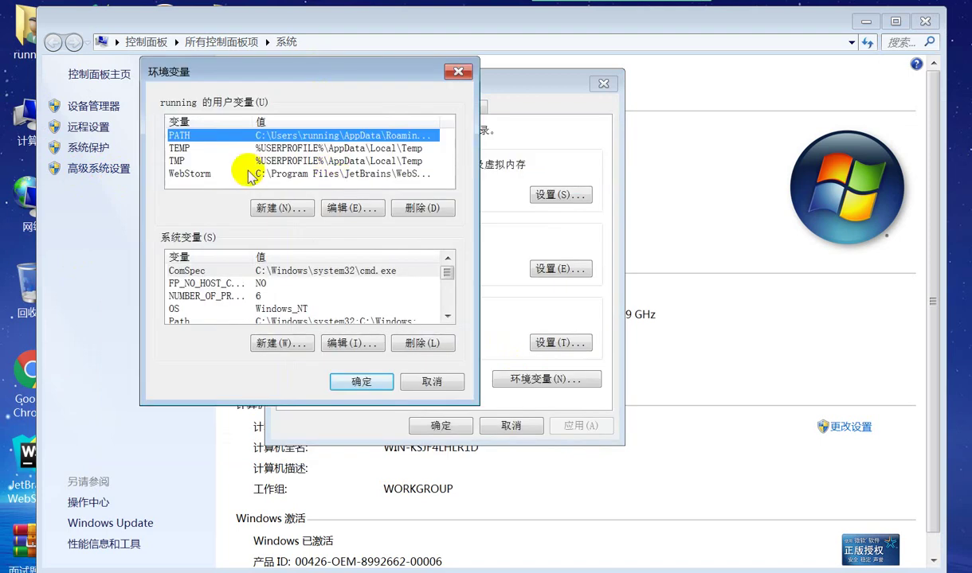
{"action": "scroll", "coordinate": [448, 274], "scroll_direction": "down", "scroll_amount": 2}
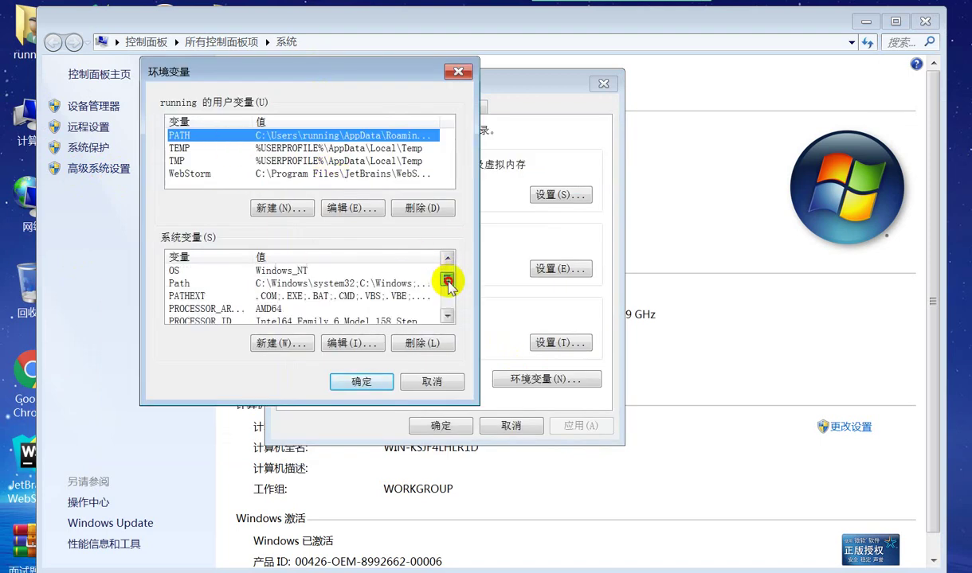
{"action": "left_click", "coordinate": [364, 274]}
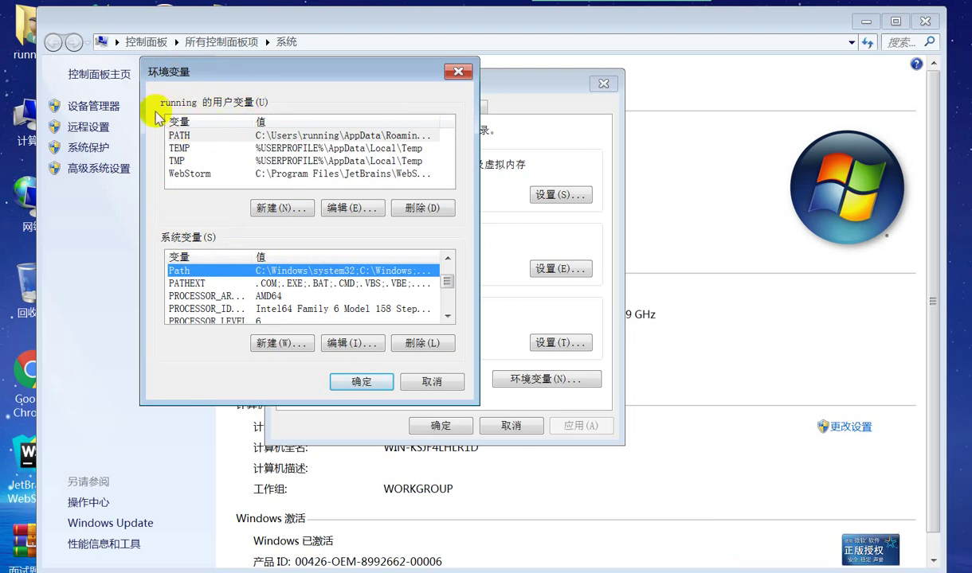
Step: Examine the value of the user variable PATH and leave its editor without changes
{"action": "left_click", "coordinate": [229, 135]}
{"action": "double_click", "coordinate": [243, 139]}
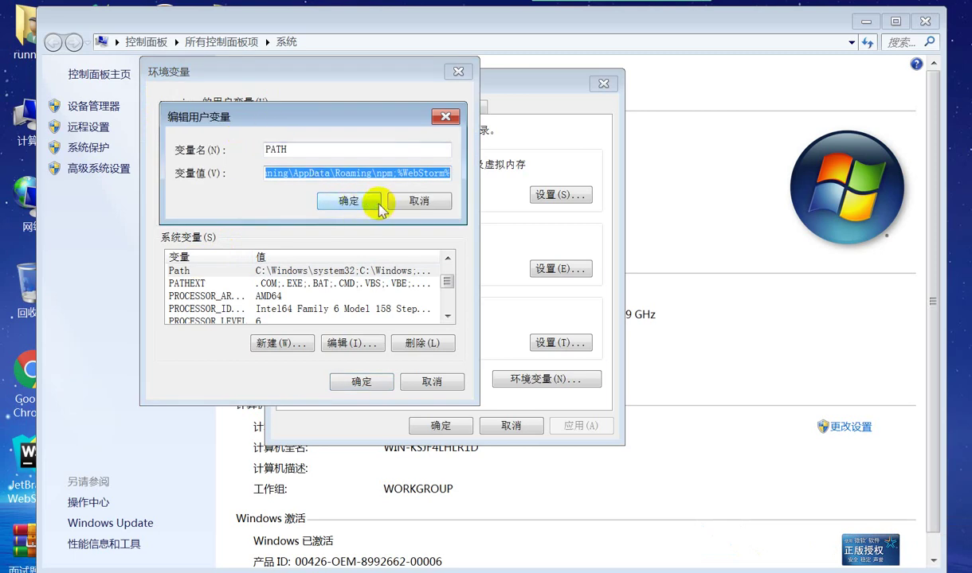
{"action": "left_click", "coordinate": [419, 173]}
{"action": "left_click_drag", "start_coordinate": [420, 172], "coordinate": [452, 170]}
{"action": "left_click", "coordinate": [316, 177]}
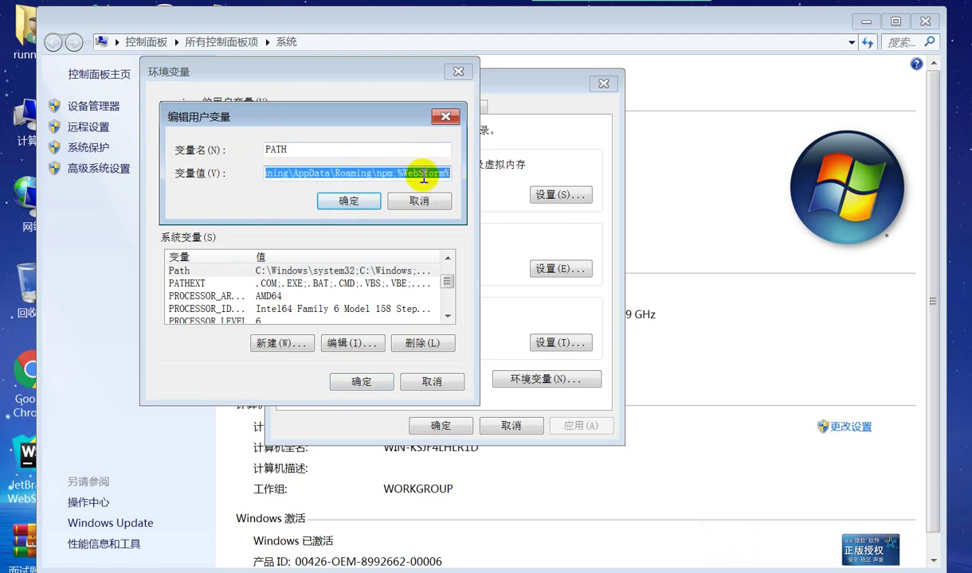
{"action": "left_click", "coordinate": [430, 199]}
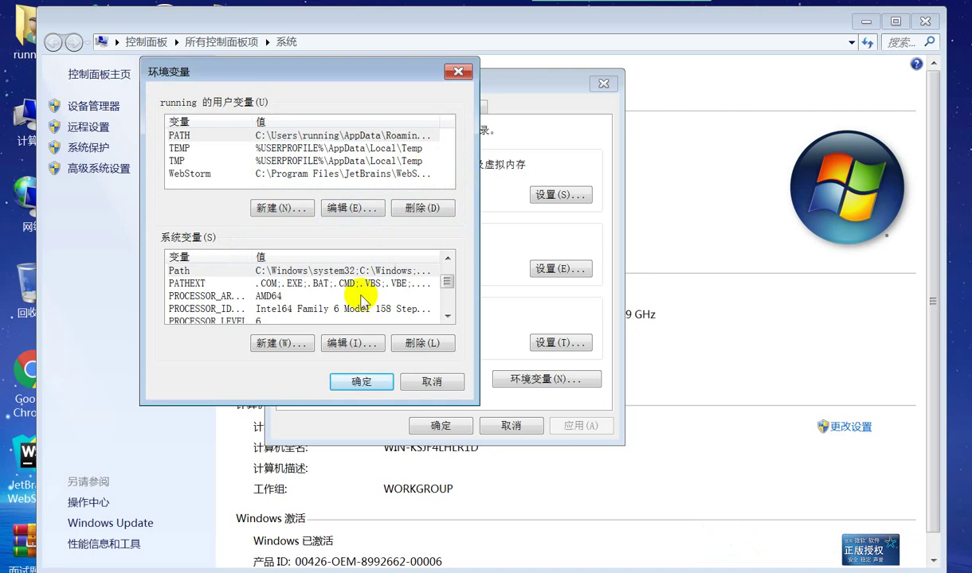
Step: Examine the value of the system variable Path and close its editor without changes
{"action": "left_click", "coordinate": [224, 274]}
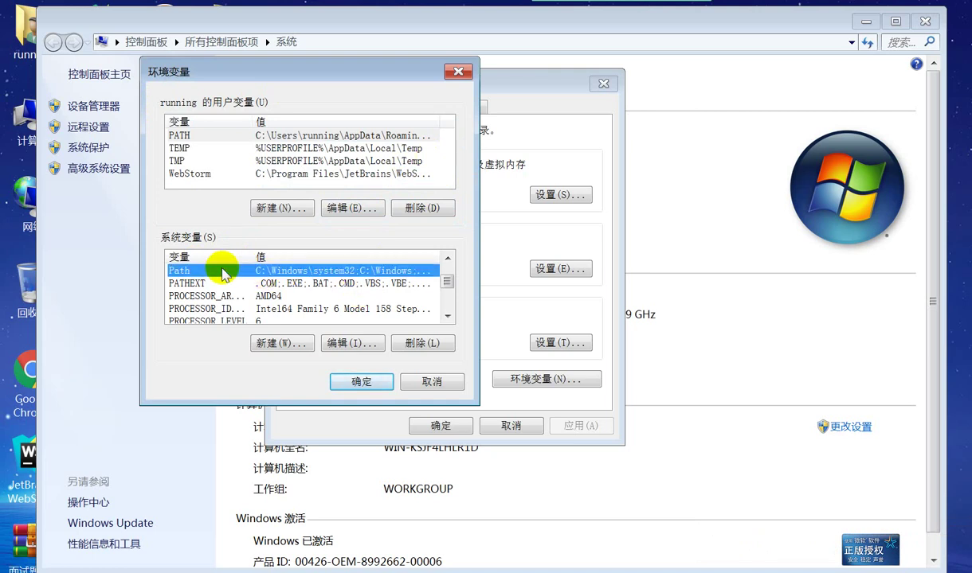
{"action": "double_click", "coordinate": [316, 277]}
{"action": "left_click", "coordinate": [384, 172]}
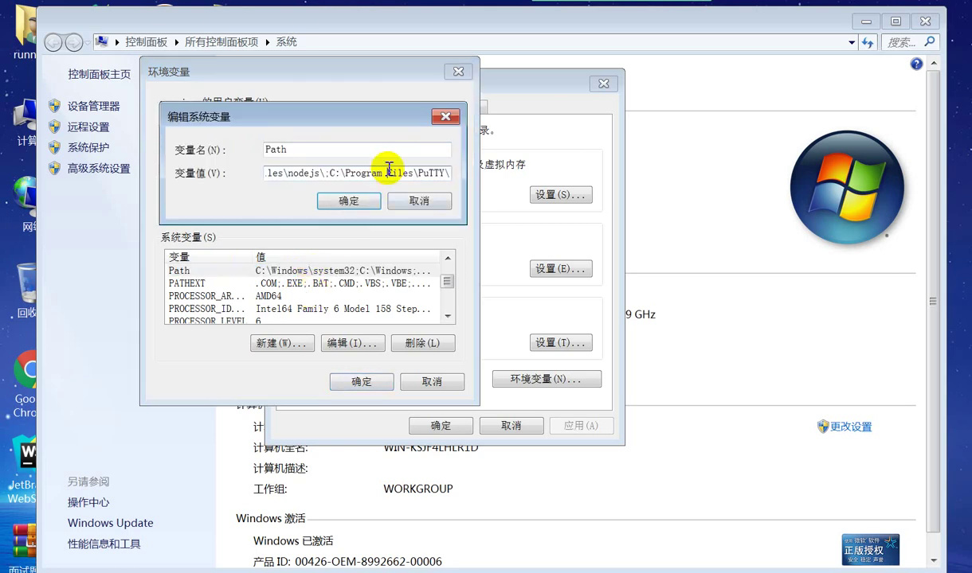
{"action": "left_click_drag", "start_coordinate": [333, 170], "coordinate": [239, 179]}
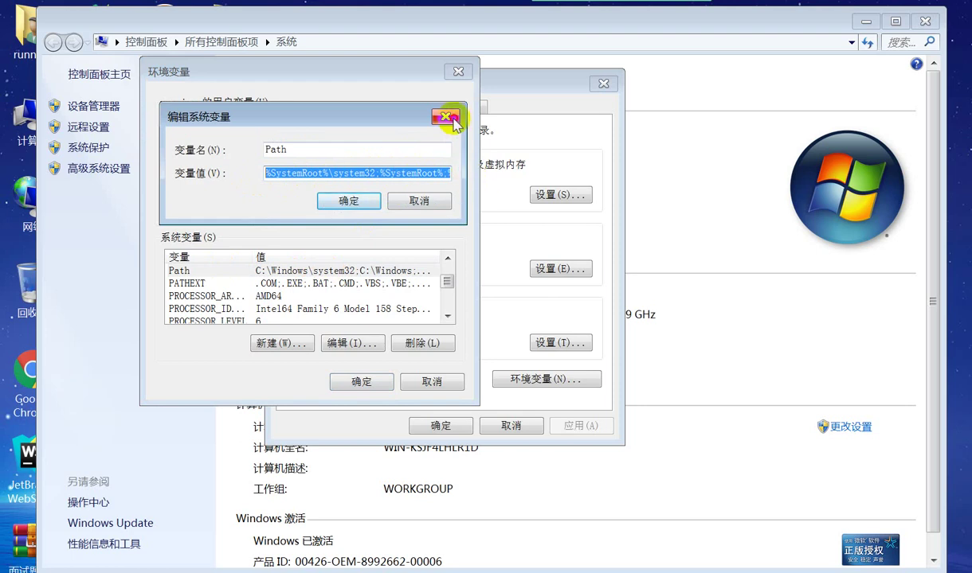
{"action": "left_click", "coordinate": [447, 116]}
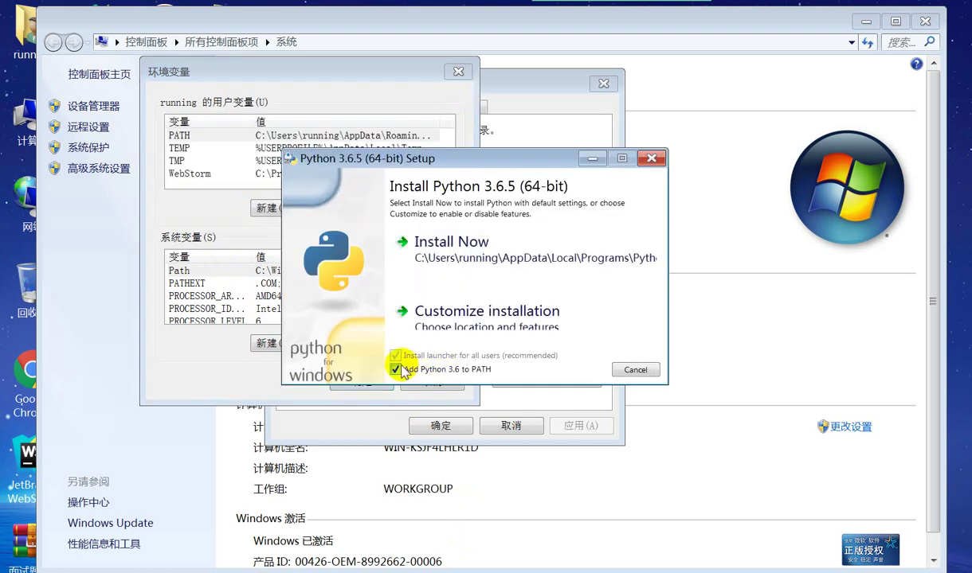
Step: Choose the customized Python installation with Add Python 3.6 to PATH enabled, and accept the default optional features
{"action": "left_click", "coordinate": [395, 369]}
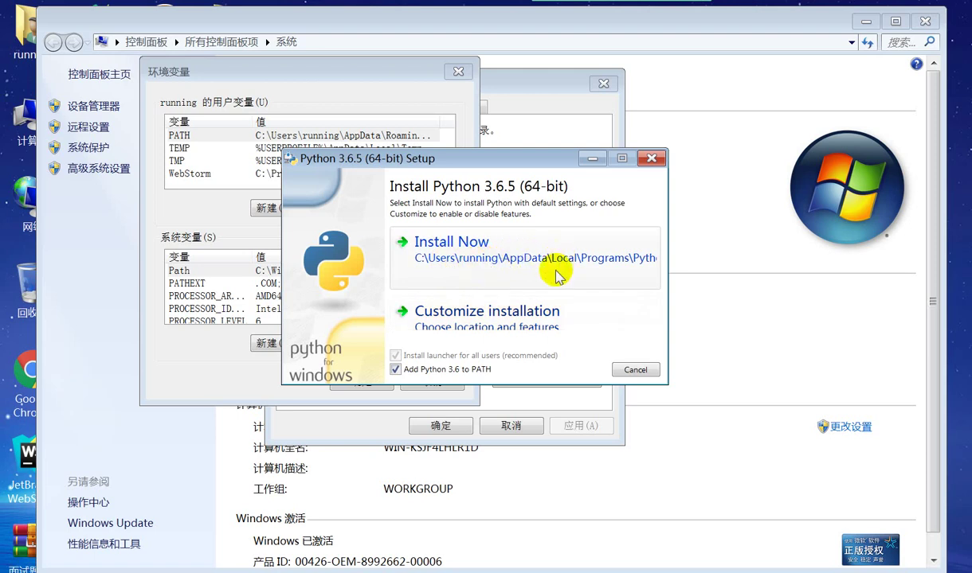
{"action": "left_click", "coordinate": [510, 317]}
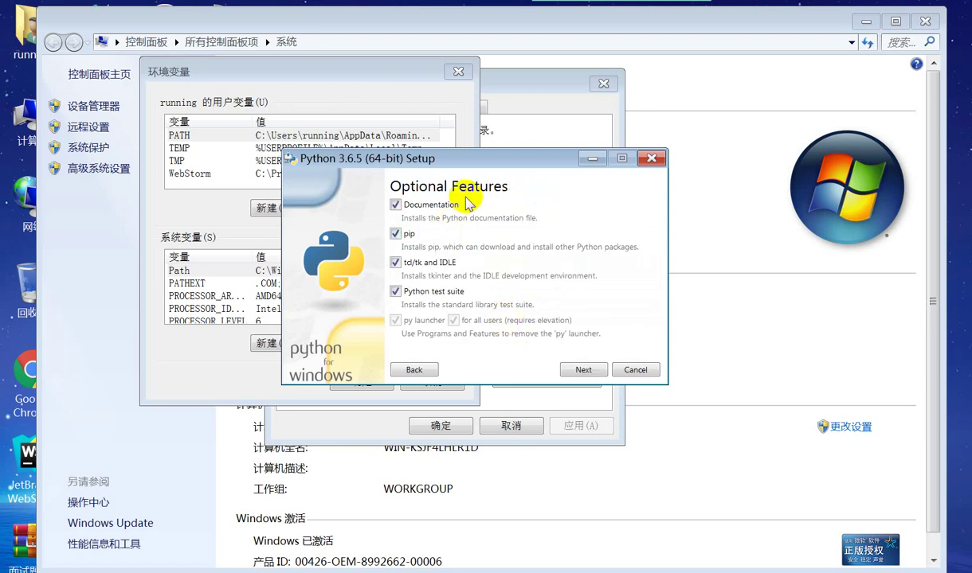
{"action": "left_click", "coordinate": [404, 368]}
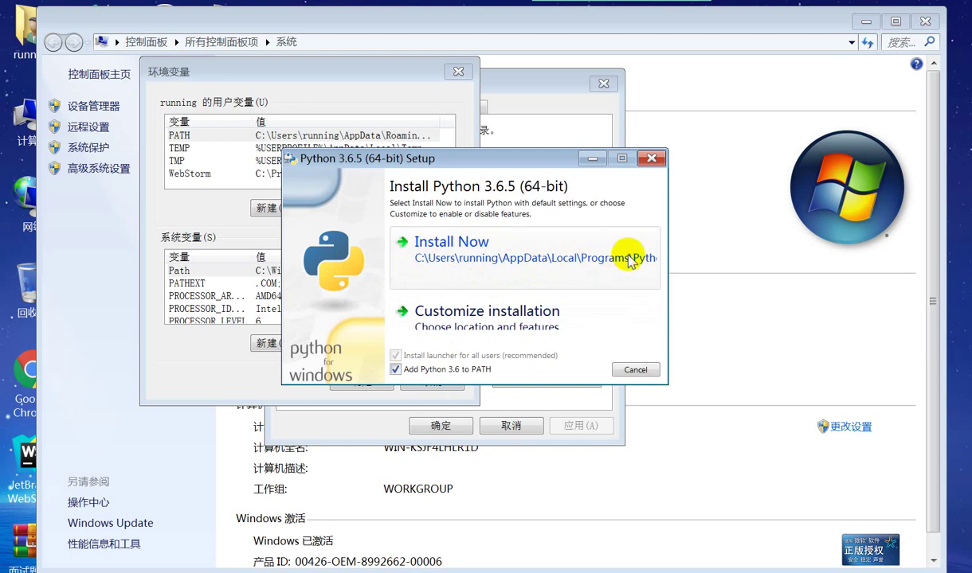
{"action": "left_click", "coordinate": [425, 311]}
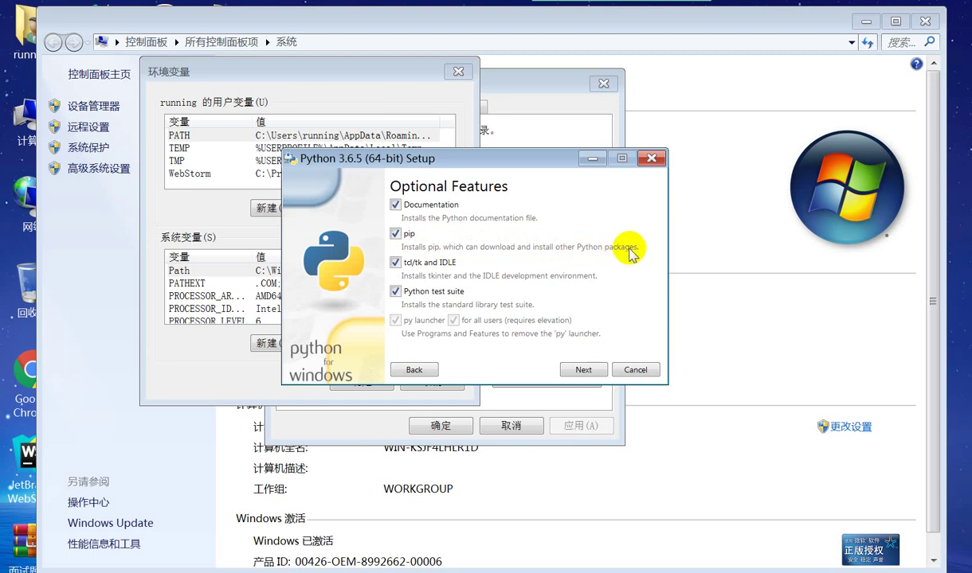
{"action": "left_click", "coordinate": [584, 370]}
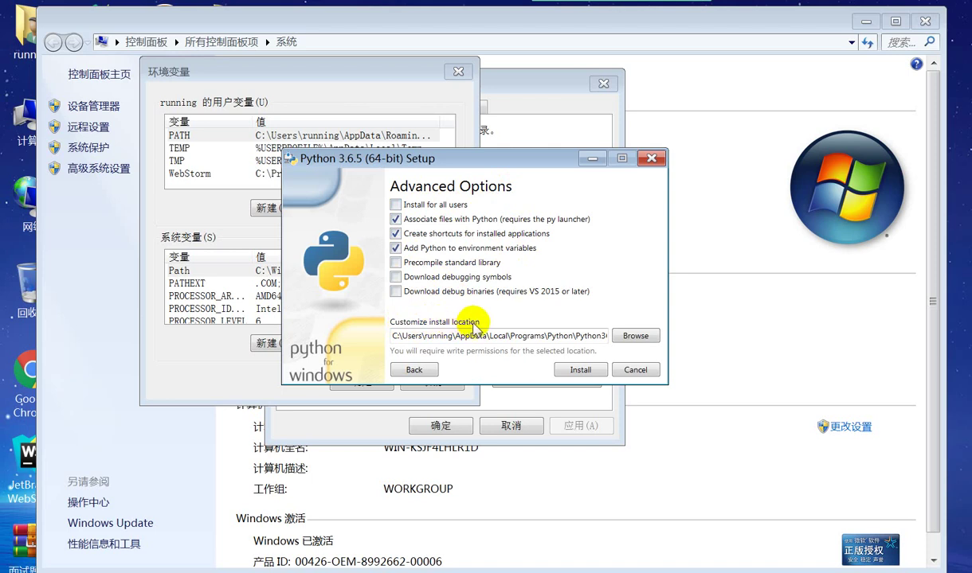
Step: Examine the default install location and browse the computer's drives for an alternative folder without choosing one
{"action": "left_click_drag", "start_coordinate": [390, 335], "coordinate": [614, 335]}
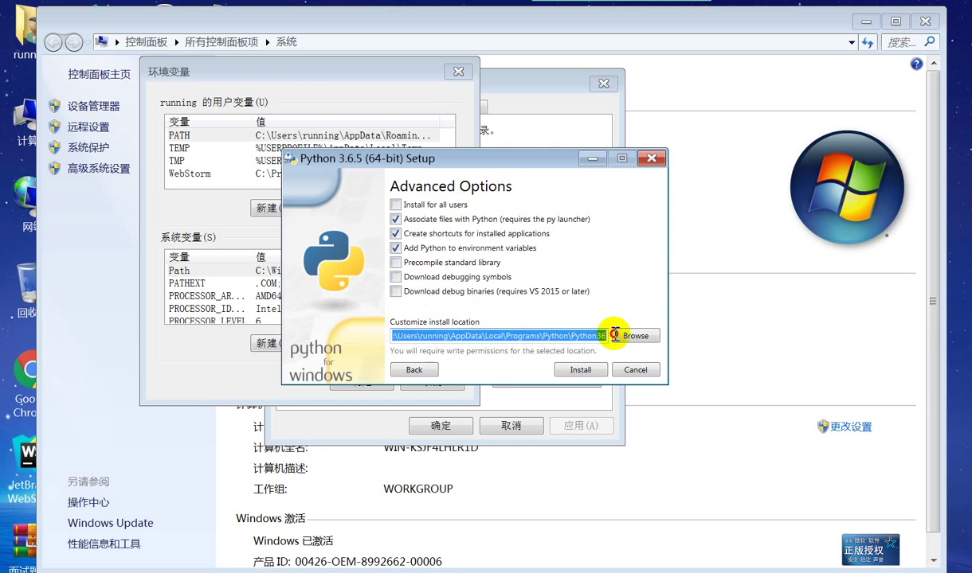
{"action": "left_click", "coordinate": [490, 336]}
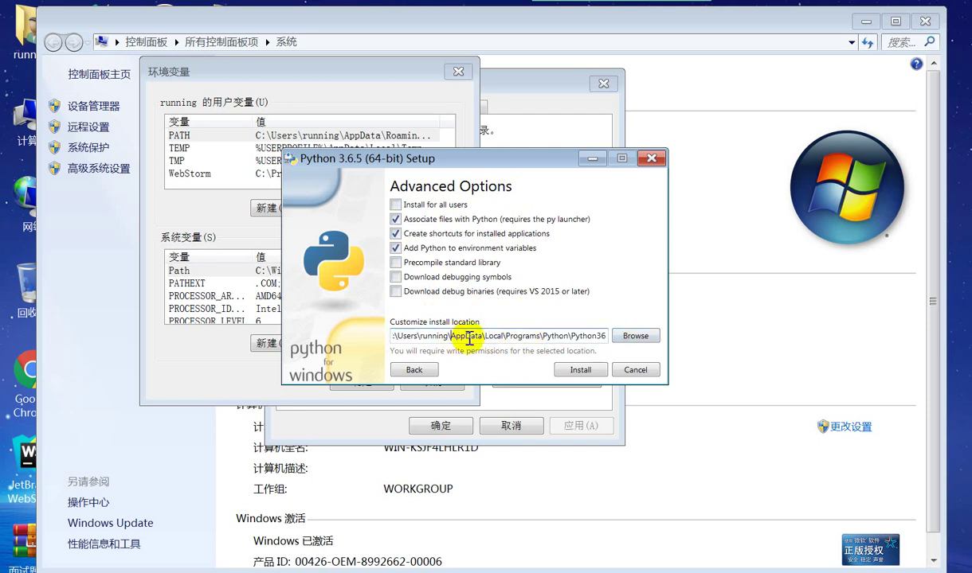
{"action": "left_click", "coordinate": [629, 336]}
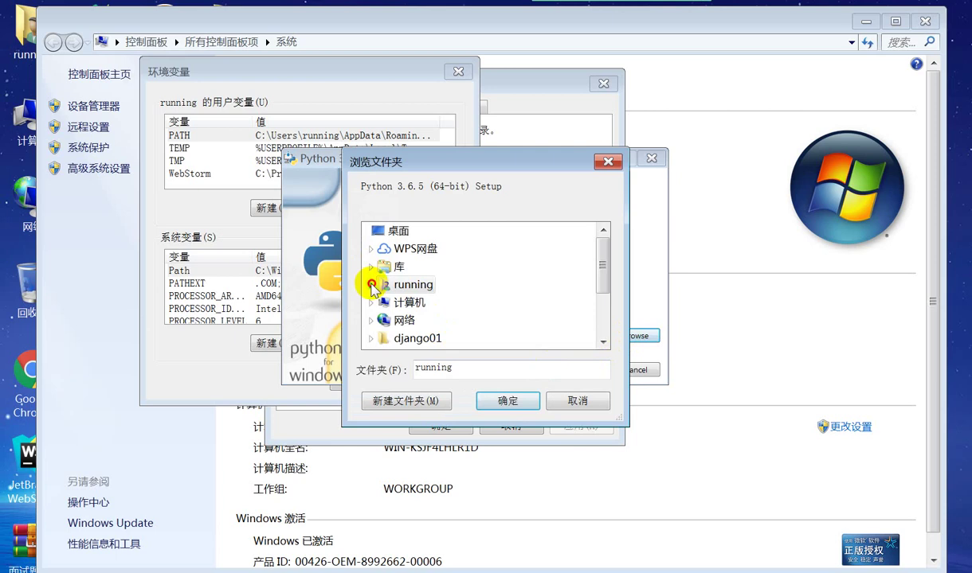
{"action": "left_click", "coordinate": [371, 284]}
{"action": "scroll", "coordinate": [480, 285], "scroll_direction": "down", "scroll_amount": 5}
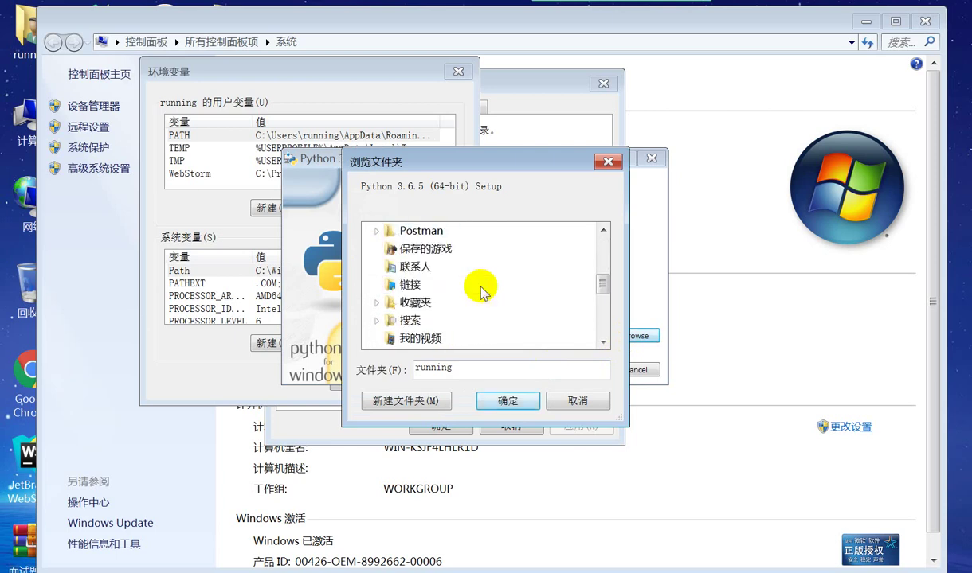
{"action": "scroll", "coordinate": [481, 293], "scroll_direction": "up", "scroll_amount": 6}
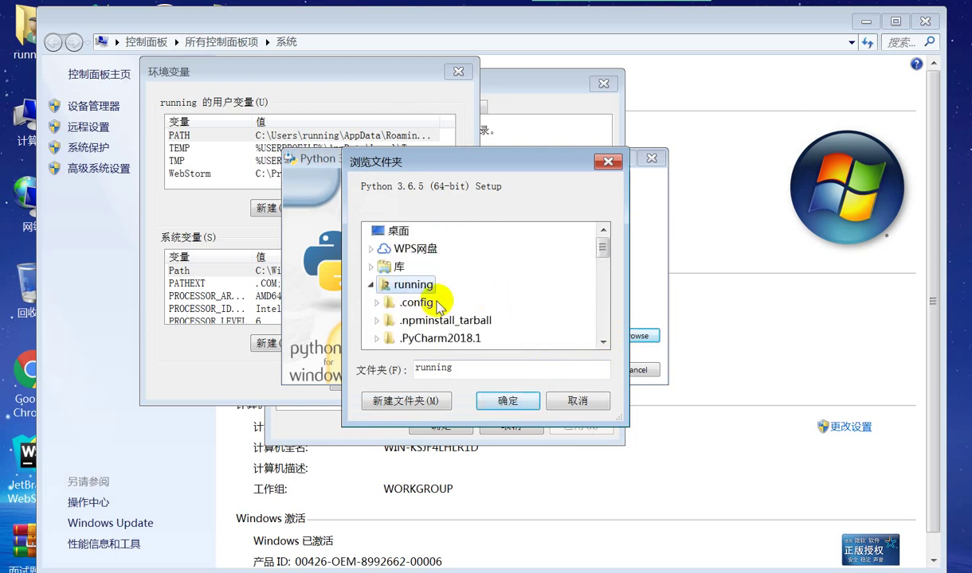
{"action": "left_click", "coordinate": [372, 285]}
{"action": "left_click", "coordinate": [374, 303]}
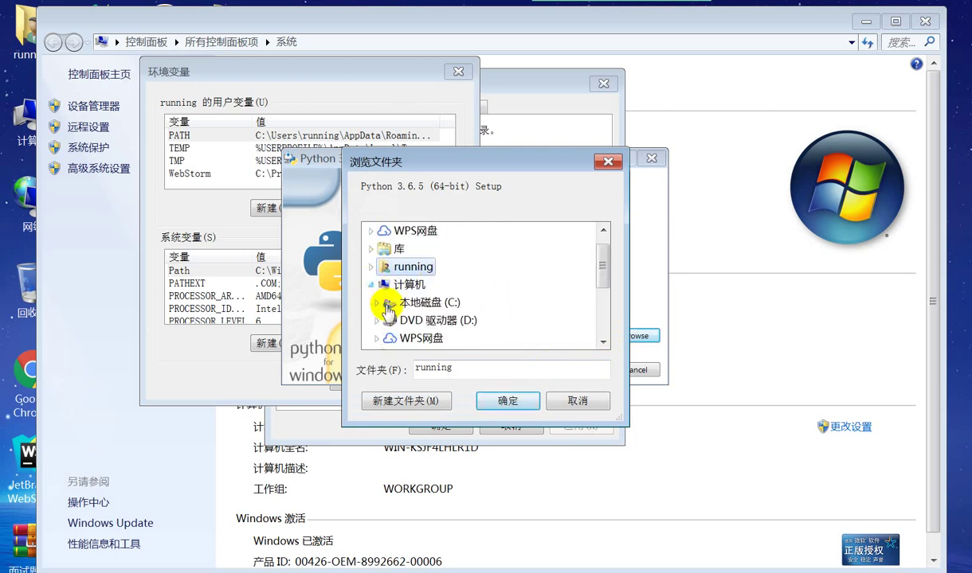
{"action": "scroll", "coordinate": [482, 311], "scroll_direction": "up", "scroll_amount": 1}
{"action": "scroll", "coordinate": [477, 311], "scroll_direction": "down", "scroll_amount": 1}
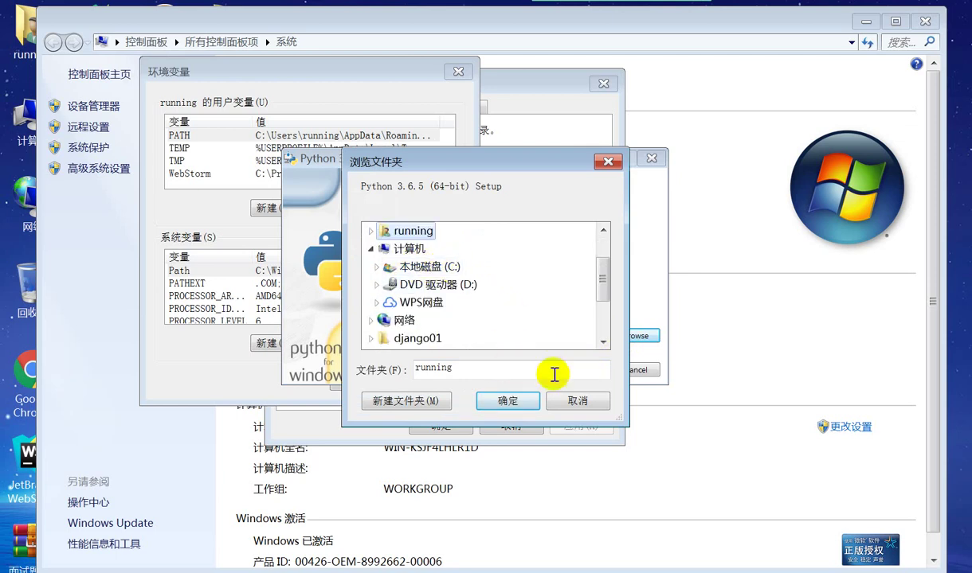
{"action": "left_click", "coordinate": [579, 401]}
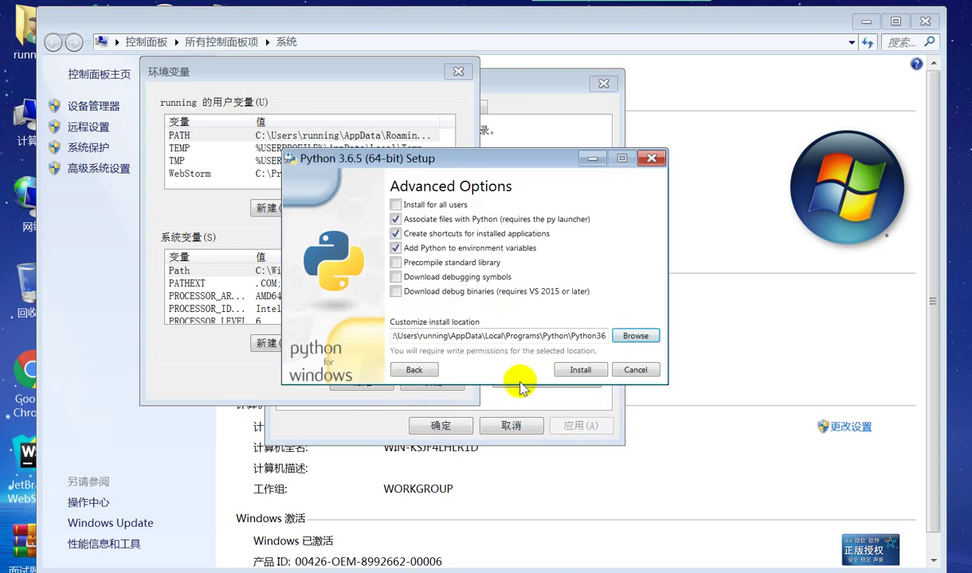
Step: Install Python 3.6.5 in the default location, and close the setup and environment variables windows
{"action": "left_click_drag", "start_coordinate": [483, 335], "coordinate": [353, 325]}
{"action": "left_click", "coordinate": [482, 334]}
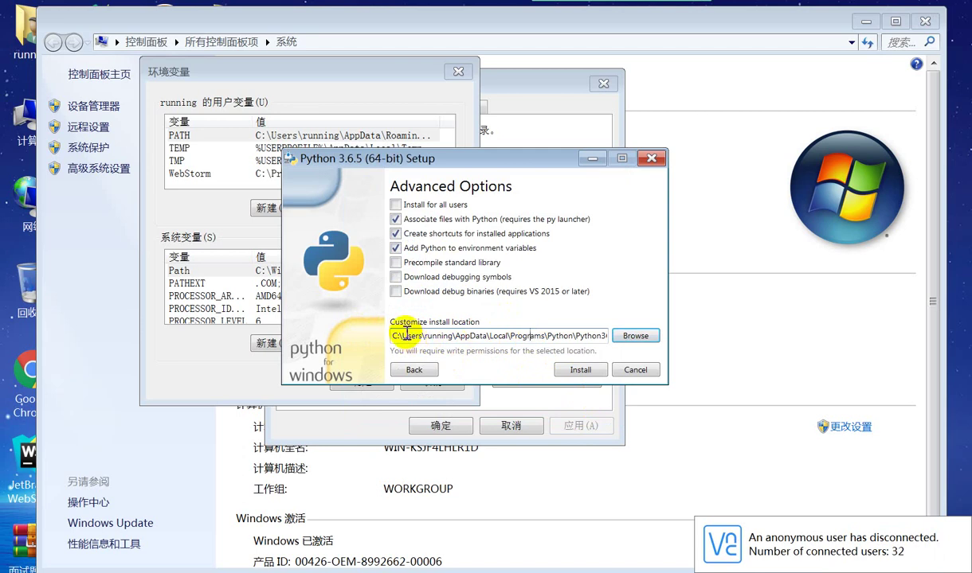
{"action": "left_click_drag", "start_coordinate": [407, 335], "coordinate": [508, 336]}
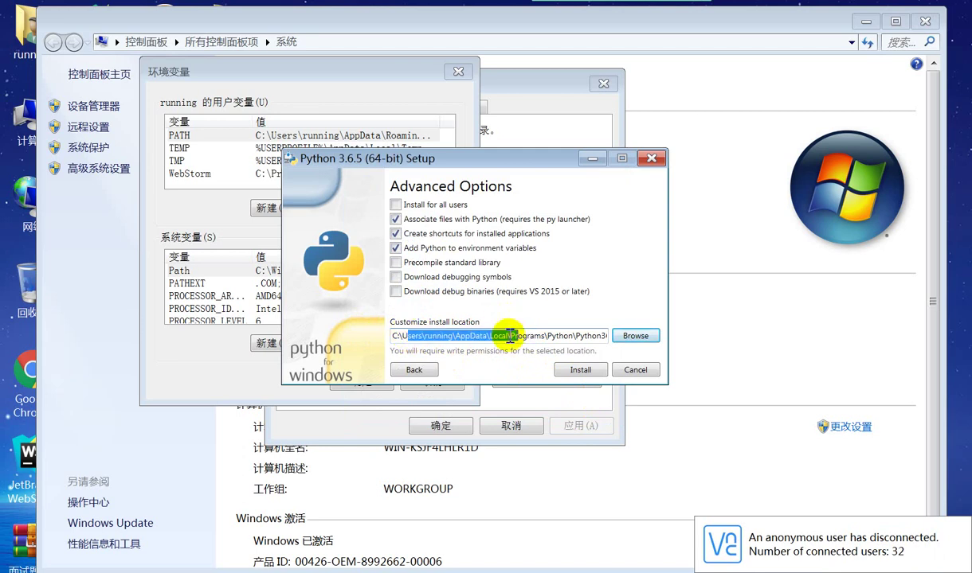
{"action": "left_click", "coordinate": [579, 372]}
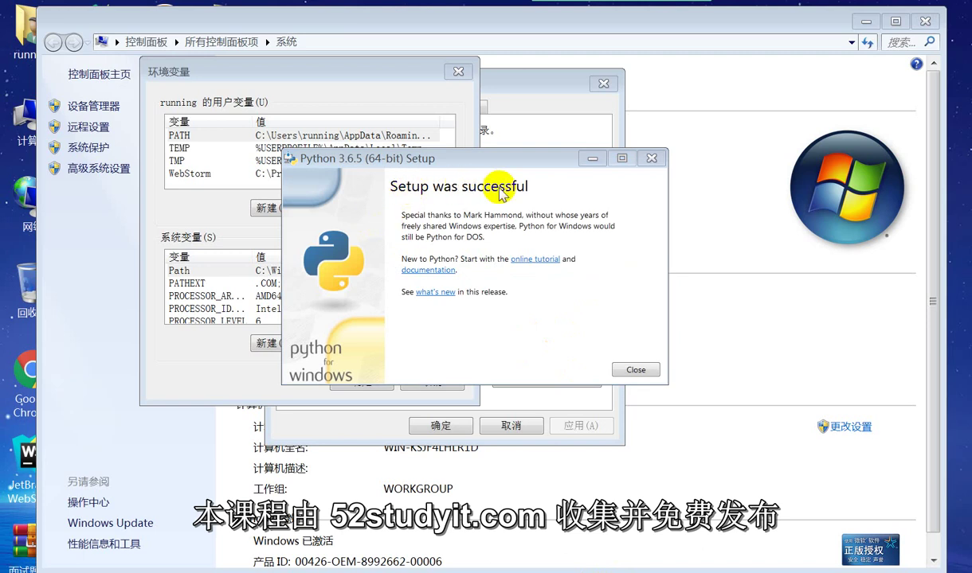
{"action": "left_click", "coordinate": [634, 369]}
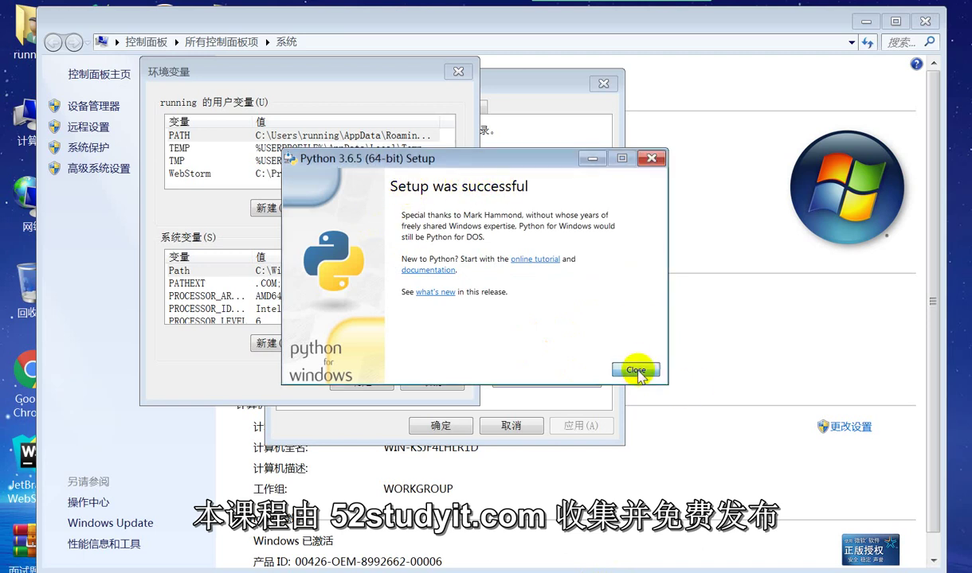
{"action": "left_click", "coordinate": [432, 381]}
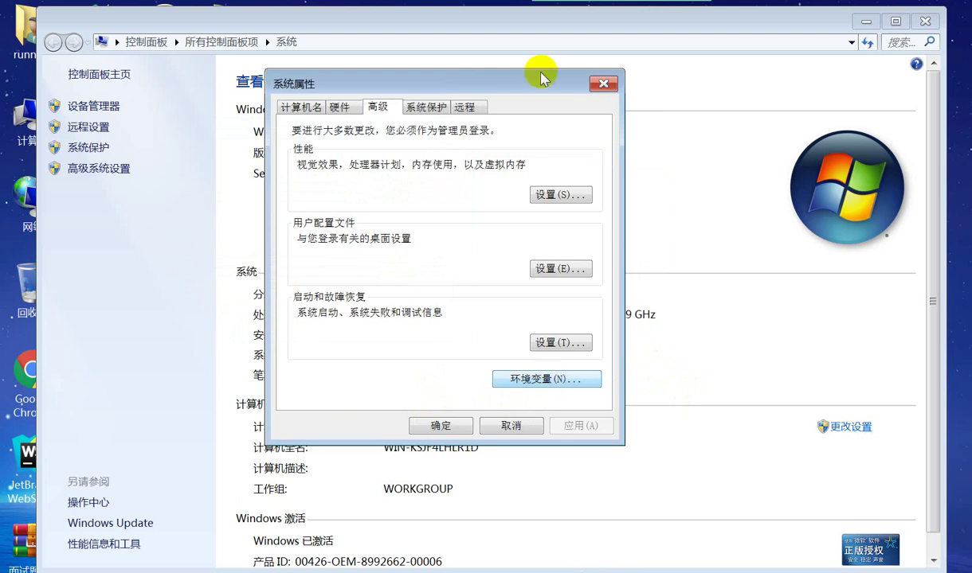
Step: Close the open system windows and reopen the environment variables dialog from the computer's advanced system settings
{"action": "left_click", "coordinate": [603, 83]}
{"action": "left_click", "coordinate": [927, 22]}
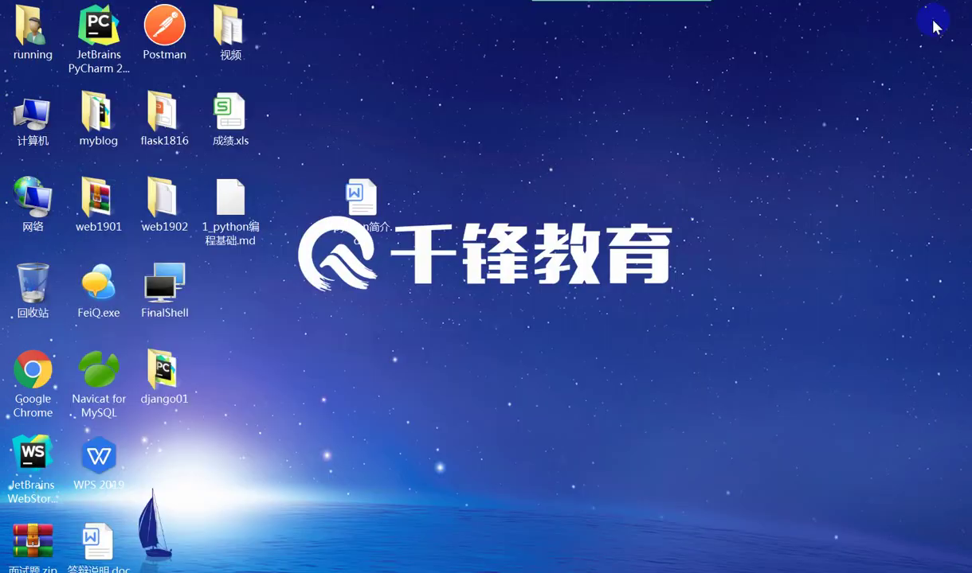
{"action": "right_click", "coordinate": [46, 129]}
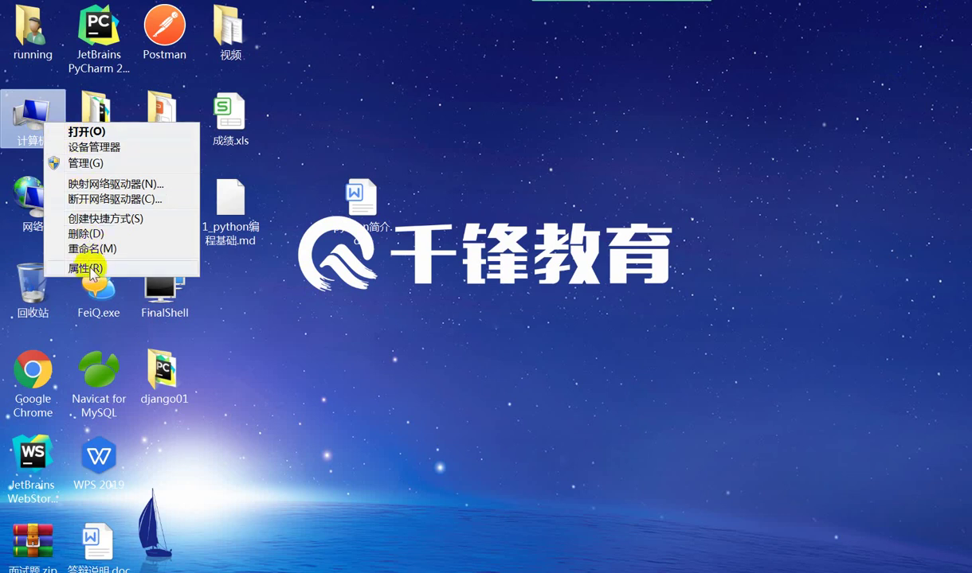
{"action": "left_click", "coordinate": [91, 269]}
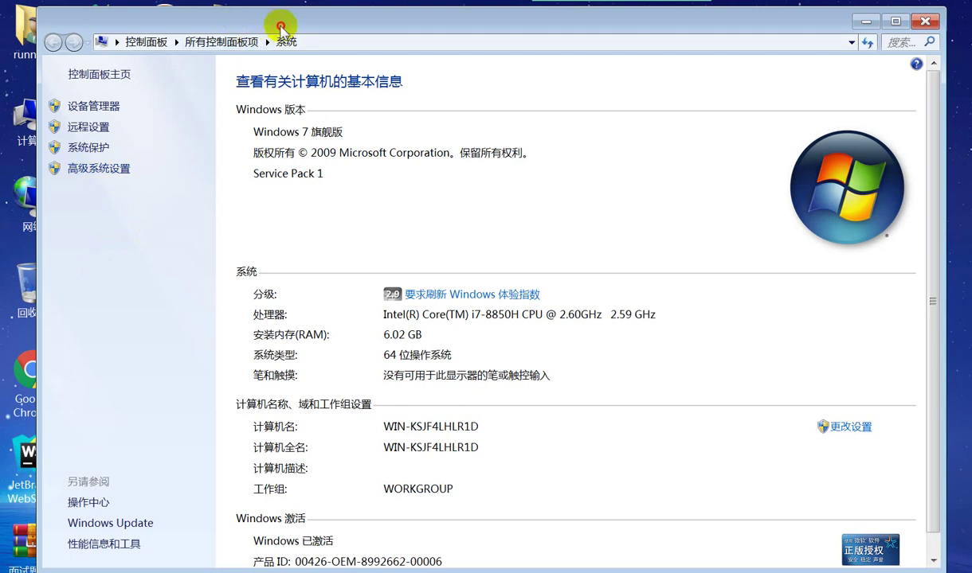
{"action": "left_click_drag", "start_coordinate": [278, 27], "coordinate": [319, 31]}
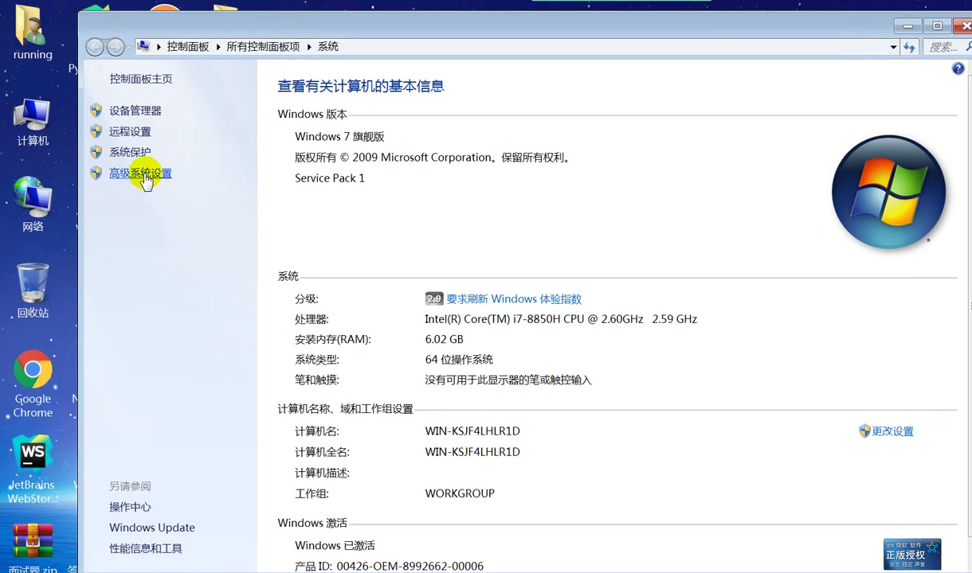
{"action": "left_click", "coordinate": [140, 174]}
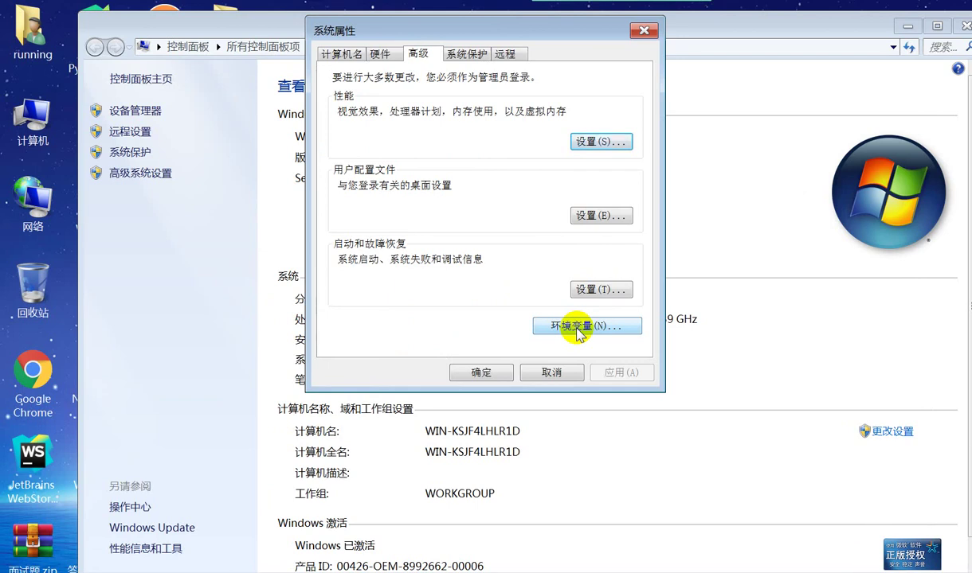
{"action": "left_click", "coordinate": [579, 329]}
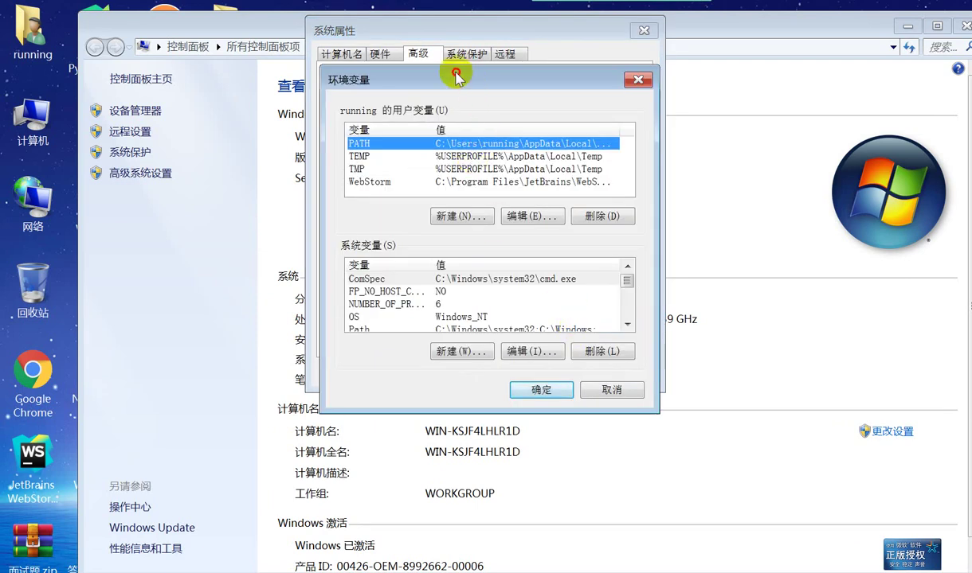
{"action": "left_click_drag", "start_coordinate": [455, 75], "coordinate": [396, 50]}
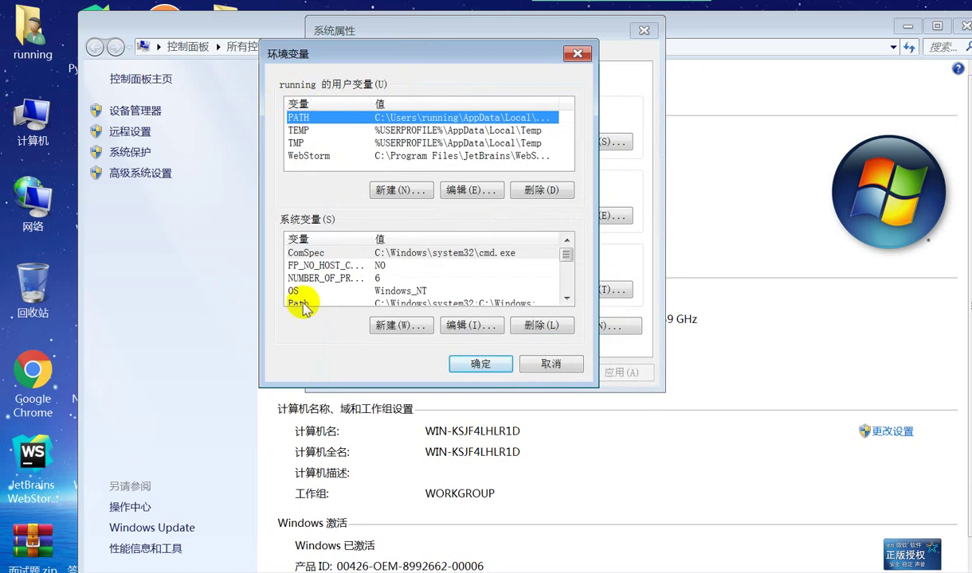
Step: Examine the name and full value of the user variable PATH and close its editor without changes
{"action": "double_click", "coordinate": [470, 118]}
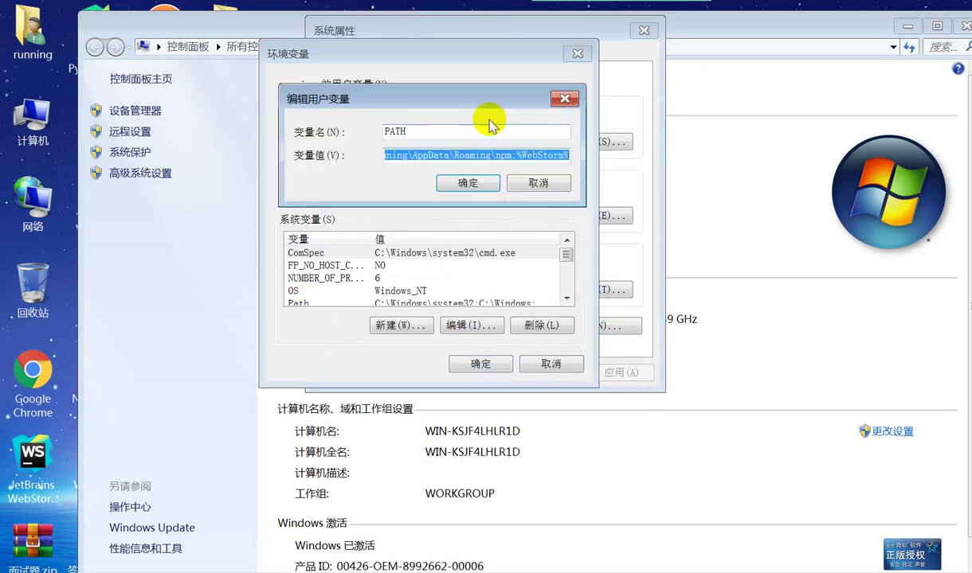
{"action": "left_click", "coordinate": [561, 156]}
{"action": "left_click_drag", "start_coordinate": [539, 151], "coordinate": [352, 156]}
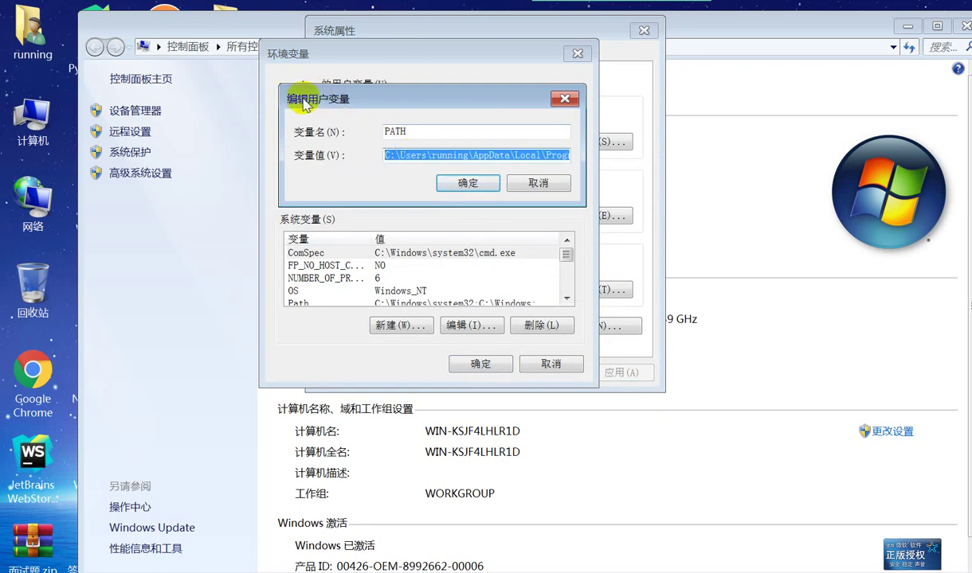
{"action": "left_click_drag", "start_coordinate": [352, 93], "coordinate": [378, 160]}
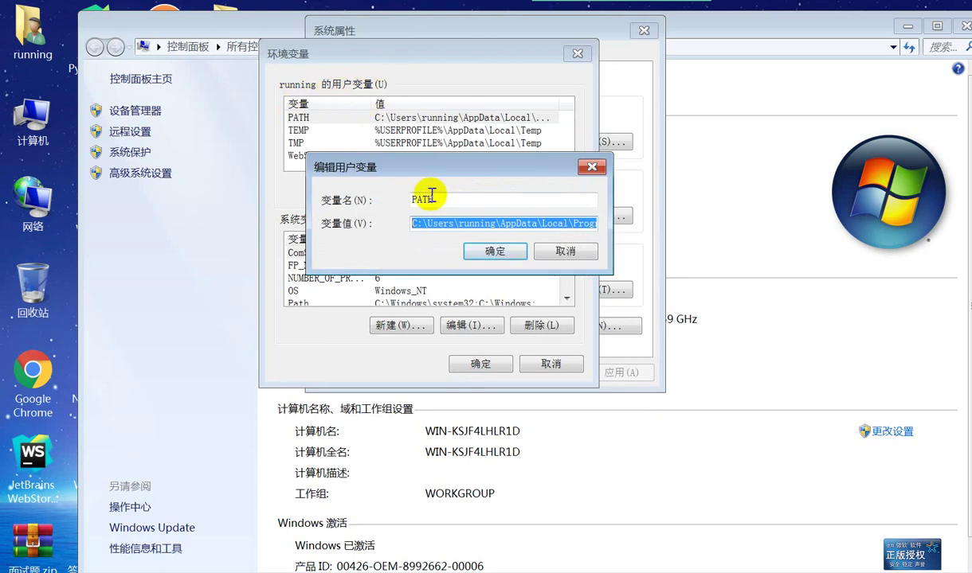
{"action": "left_click_drag", "start_coordinate": [439, 199], "coordinate": [397, 199]}
{"action": "left_click_drag", "start_coordinate": [430, 230], "coordinate": [622, 233]}
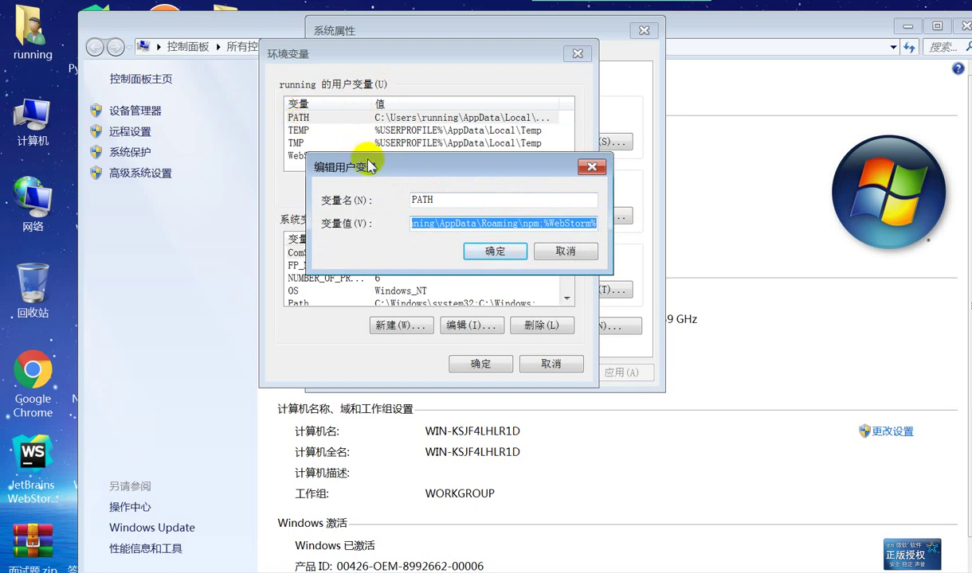
{"action": "left_click_drag", "start_coordinate": [339, 169], "coordinate": [282, 43]}
{"action": "left_click", "coordinate": [502, 46]}
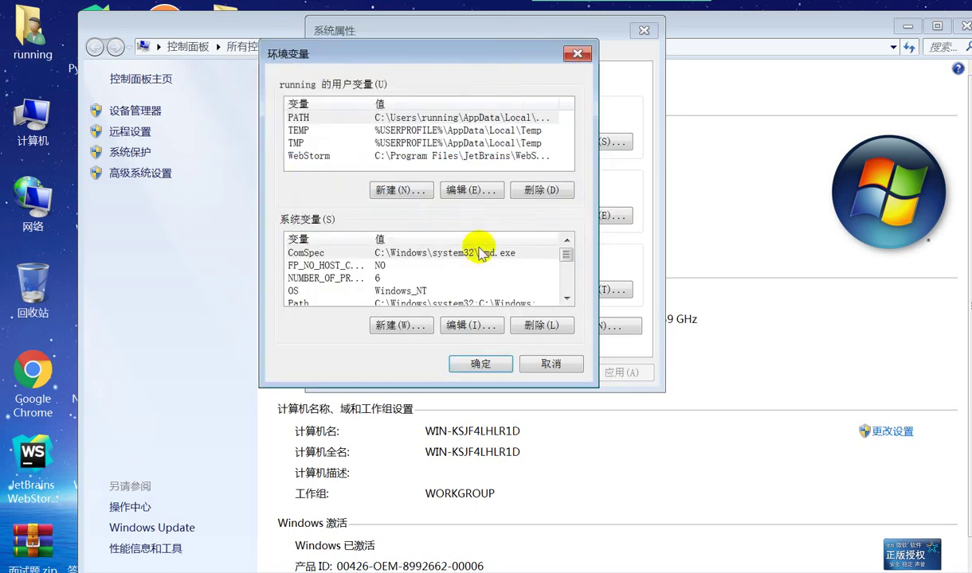
Step: Find the system variable Path, examine its value in the editor, and cancel without changes
{"action": "left_click", "coordinate": [565, 298]}
{"action": "left_click", "coordinate": [566, 297]}
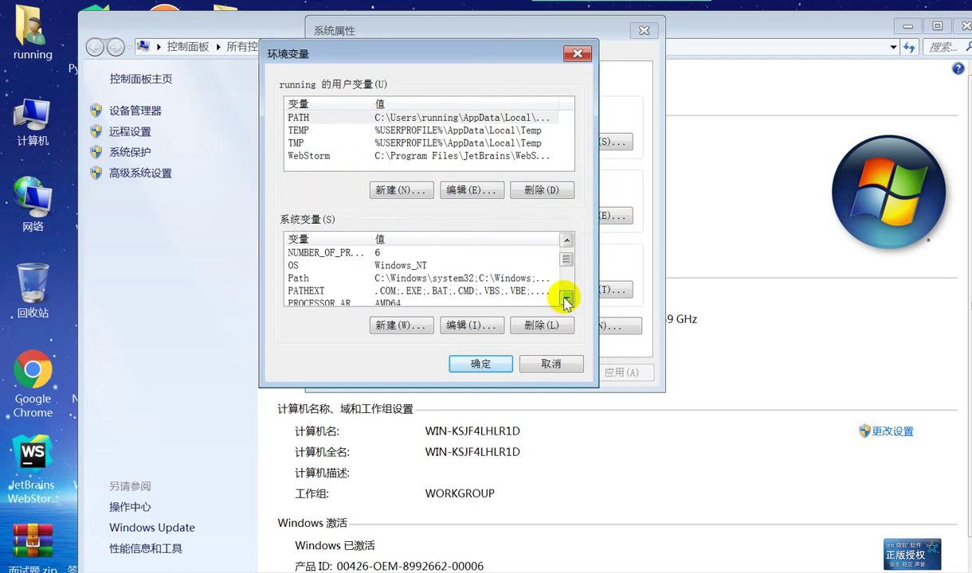
{"action": "left_click", "coordinate": [566, 298]}
{"action": "left_click", "coordinate": [296, 266]}
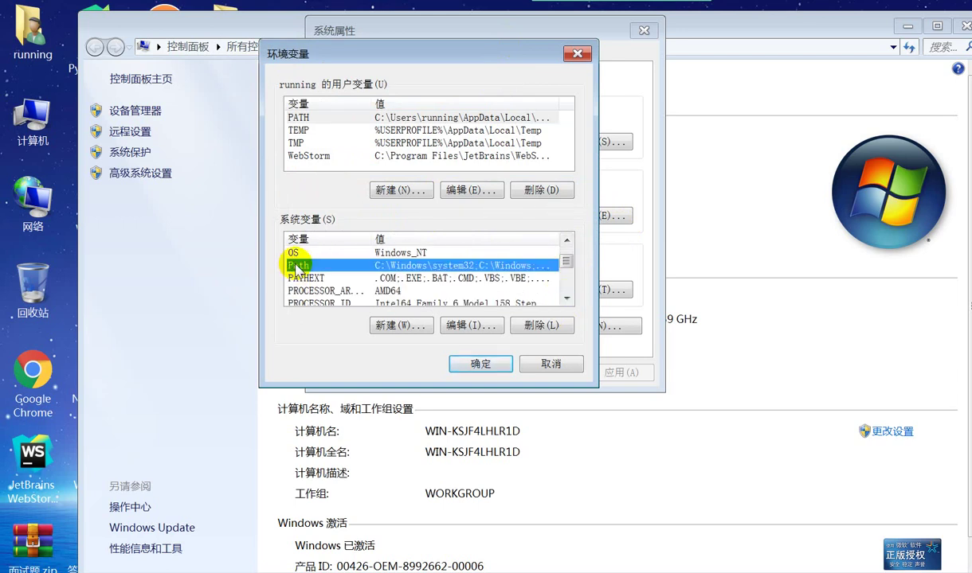
{"action": "double_click", "coordinate": [297, 266]}
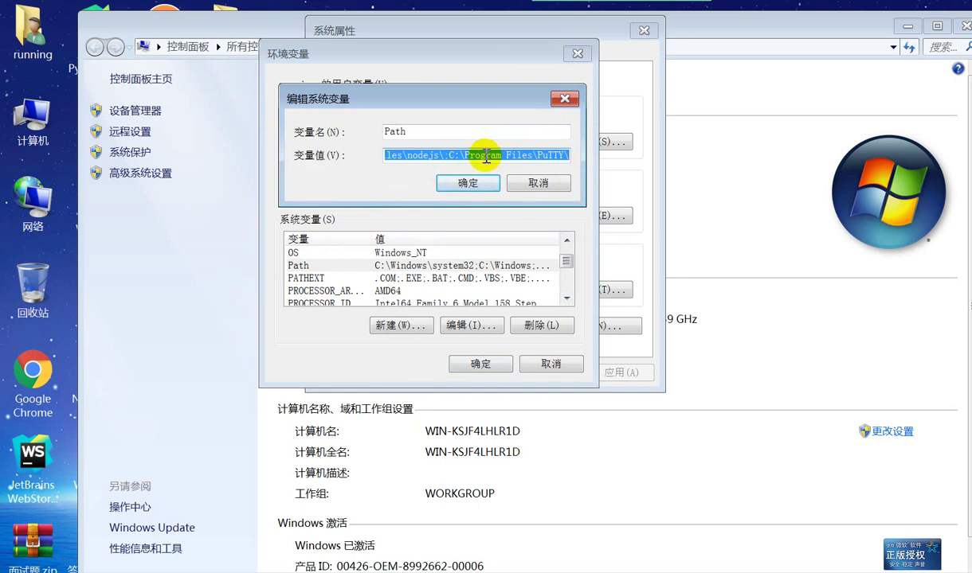
{"action": "left_click", "coordinate": [568, 303]}
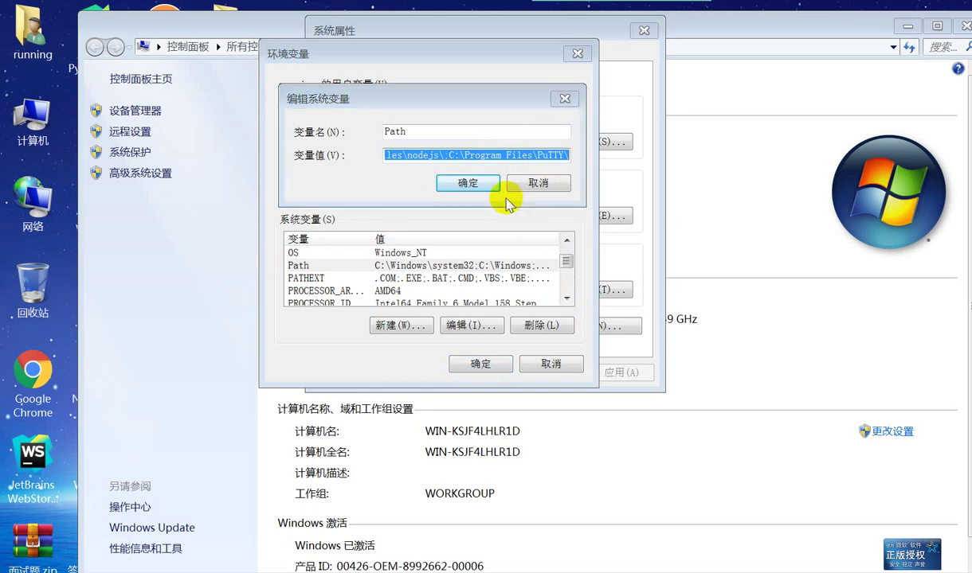
{"action": "left_click", "coordinate": [538, 183]}
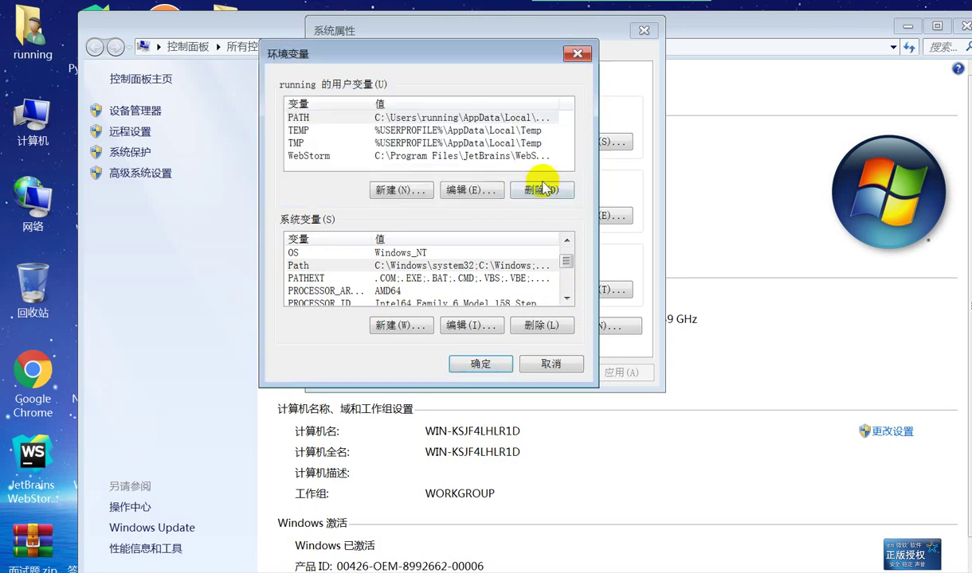
Step: Look through the whole list of system variables down to its end
{"action": "left_click", "coordinate": [566, 258]}
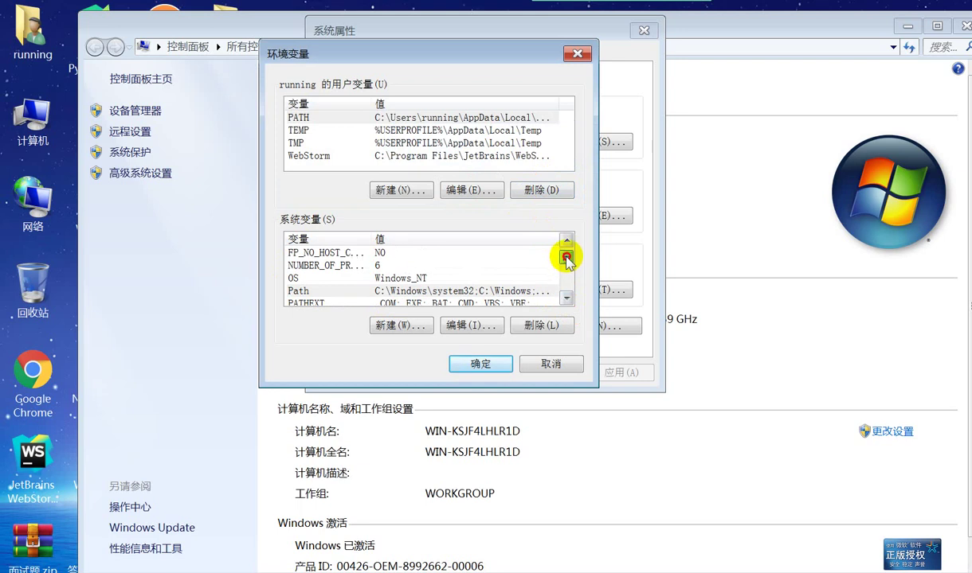
{"action": "left_click_drag", "start_coordinate": [566, 258], "coordinate": [565, 250]}
{"action": "left_click", "coordinate": [566, 298]}
{"action": "left_click", "coordinate": [566, 298]}
{"action": "left_click", "coordinate": [567, 298]}
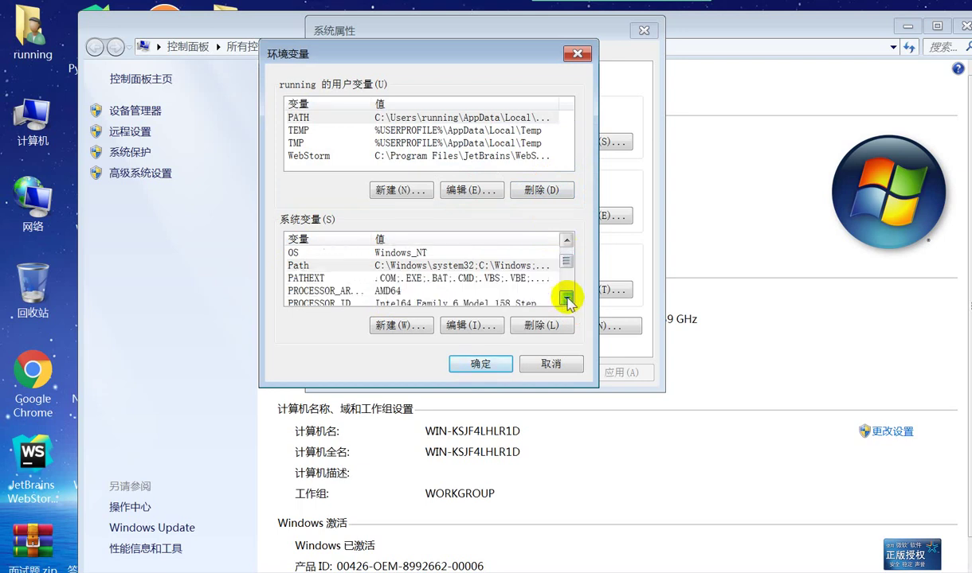
{"action": "left_click", "coordinate": [566, 298]}
{"action": "left_click", "coordinate": [566, 298]}
{"action": "left_click", "coordinate": [566, 298]}
{"action": "left_click", "coordinate": [566, 298]}
{"action": "left_click", "coordinate": [566, 298]}
{"action": "left_click", "coordinate": [566, 298]}
{"action": "left_click", "coordinate": [566, 298]}
{"action": "left_click", "coordinate": [566, 298]}
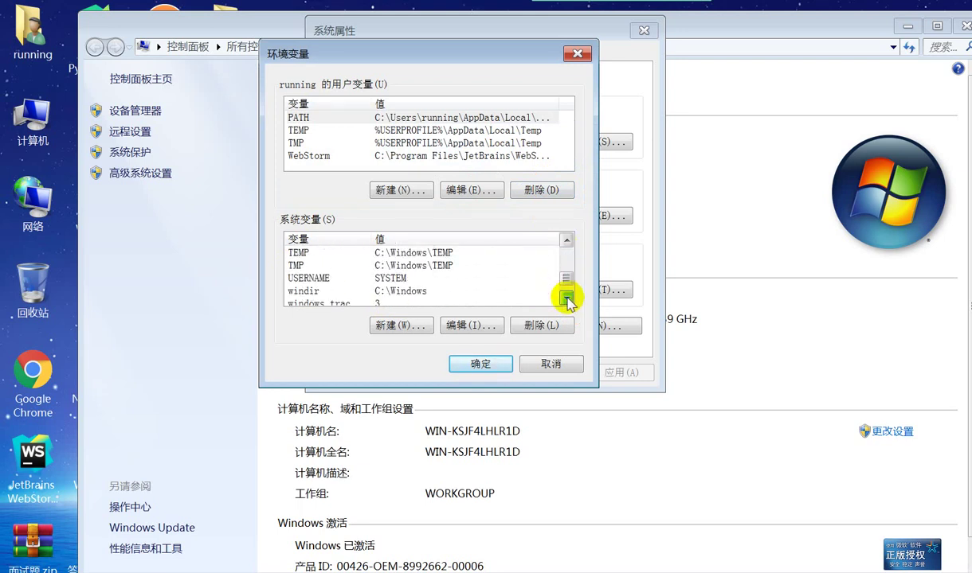
{"action": "left_click", "coordinate": [566, 298]}
{"action": "left_click", "coordinate": [567, 298]}
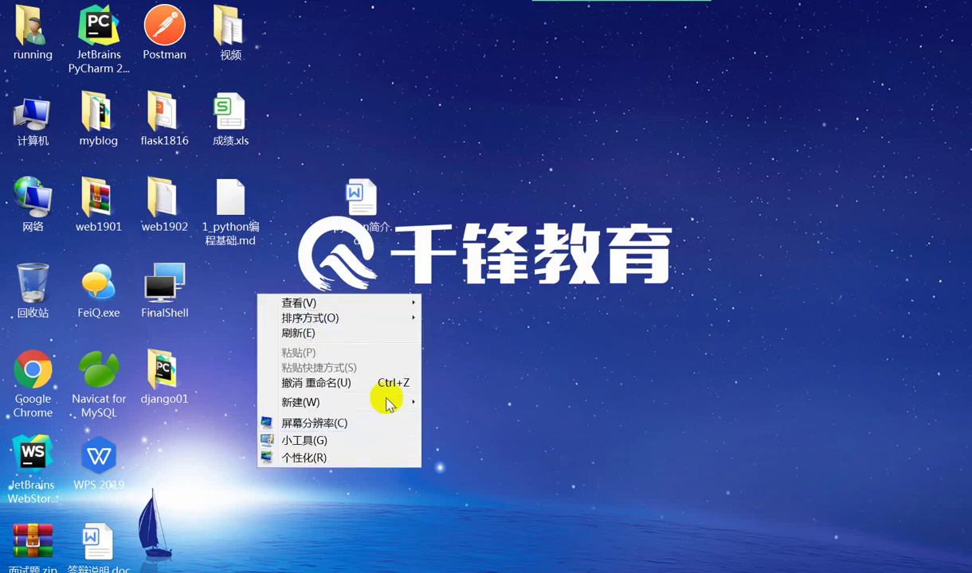
Step: Create a new text document on the desktop and paste the full value of the system variable Path into it
{"action": "mouse_move", "coordinate": [387, 402]}
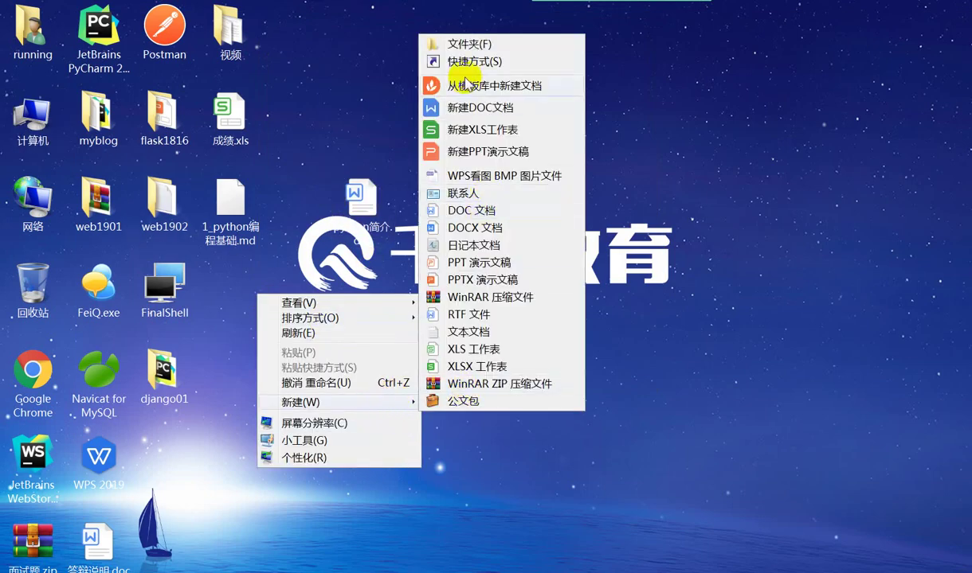
{"action": "left_click", "coordinate": [470, 332]}
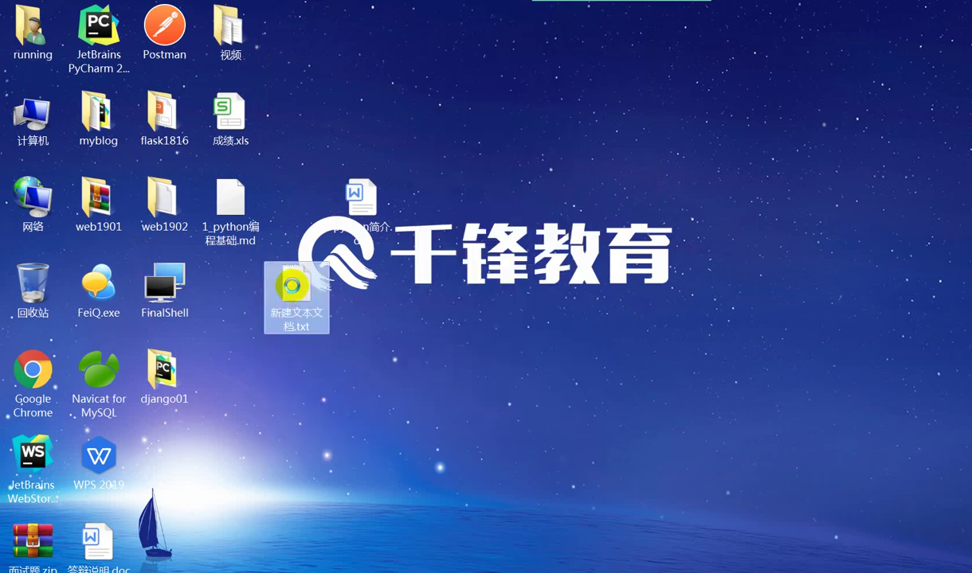
{"action": "double_click", "coordinate": [291, 285]}
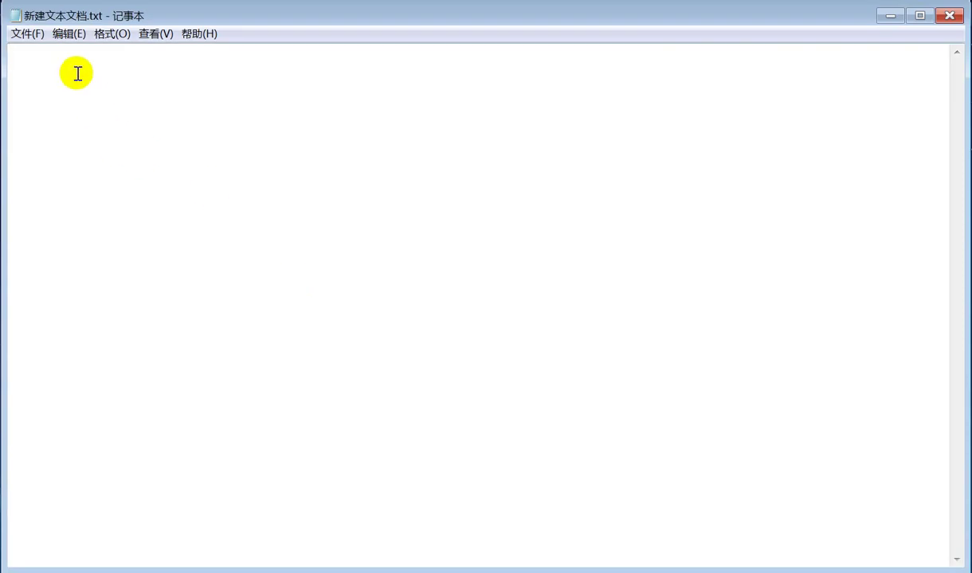
{"action": "type", "text": "%SystemRoot%\\system32;%SystemRoot%;%SystemRoot%\\System32\\Wbem;%SYSTEMROOT%\\System32\\WindowsPowerShell\\v1.0\\;C:\\software\\mysql-8.0.15-winx64\\bin;C:\\Program Files\\nodejs\\;C:\\Program Files\\PuTTY\\"}
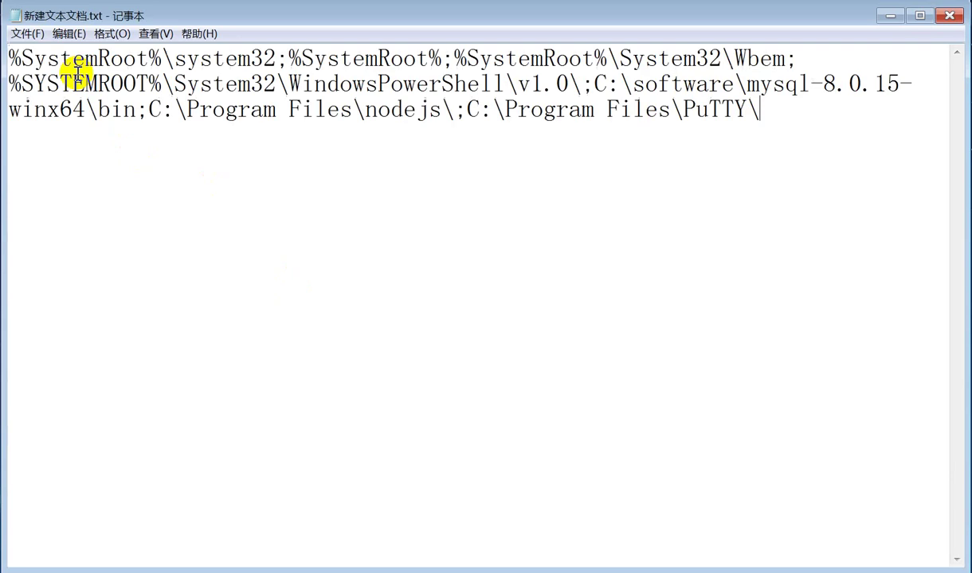
{"action": "key", "text": "ctrl+a"}
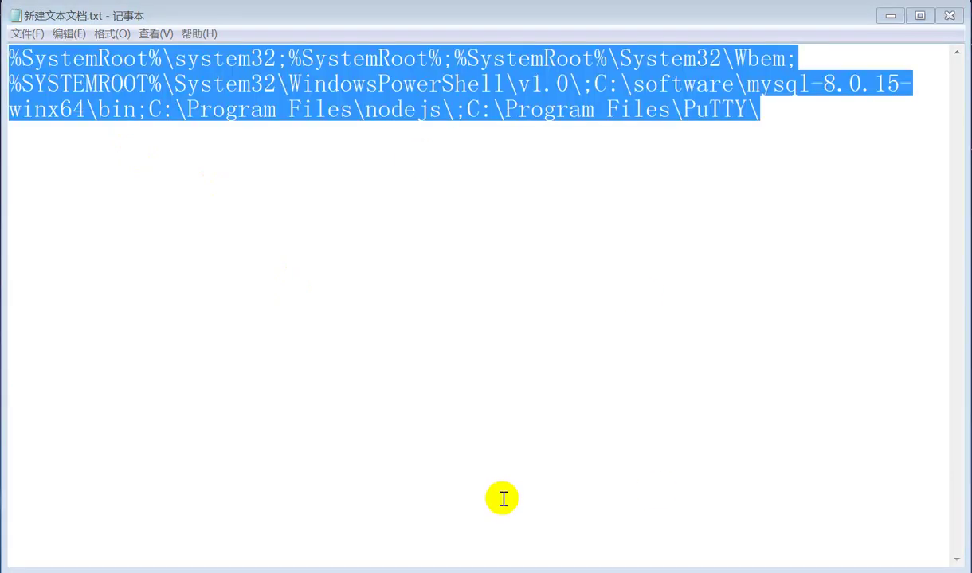
{"action": "left_click", "coordinate": [510, 402]}
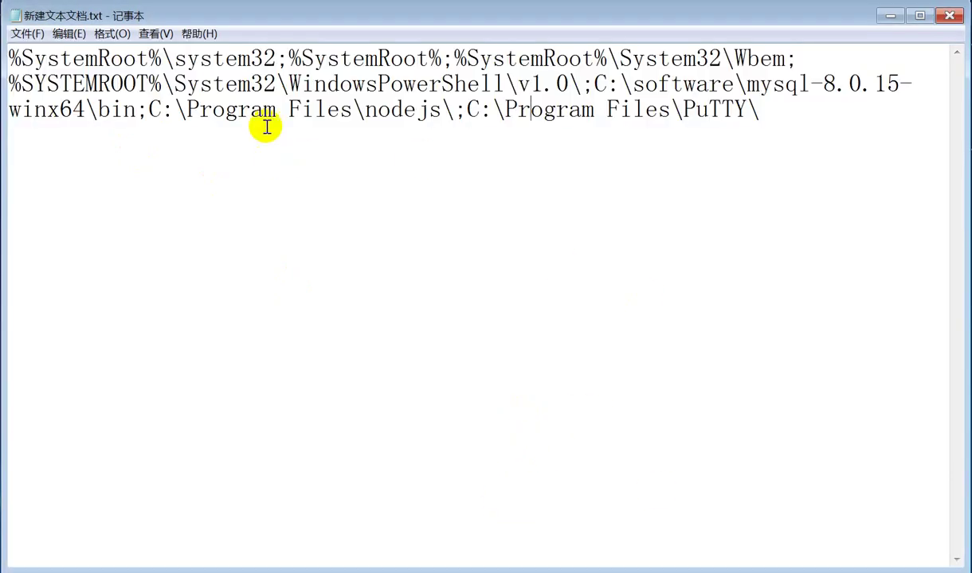
Step: Minimize the text document and close the environment variables and system properties dialogs
{"action": "left_click", "coordinate": [887, 16]}
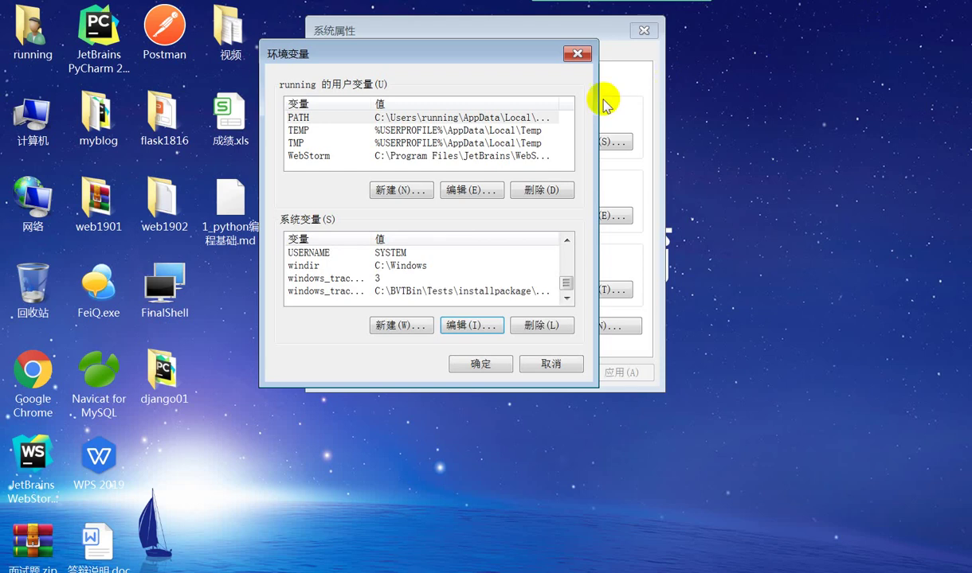
{"action": "left_click", "coordinate": [576, 56]}
{"action": "left_click", "coordinate": [642, 30]}
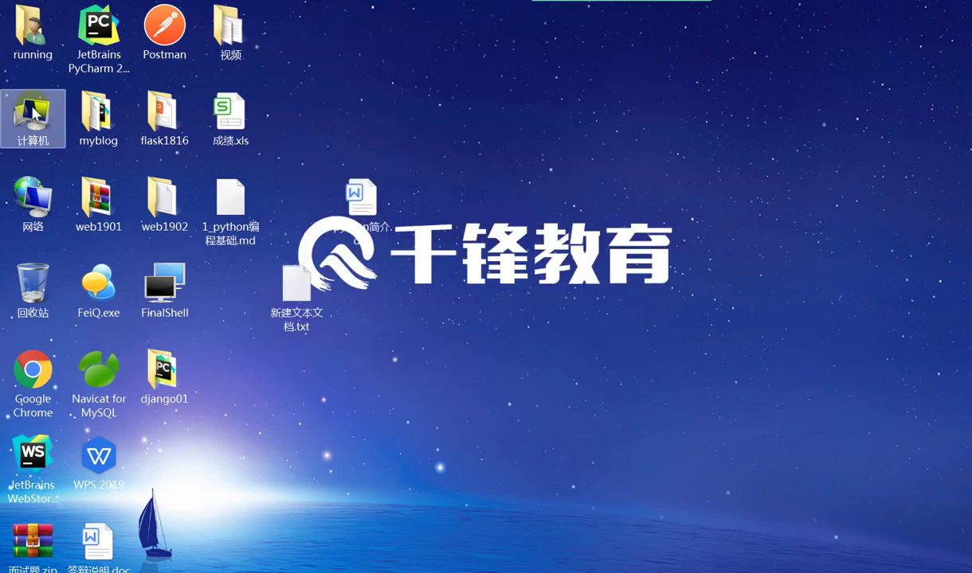
Step: Browse from the user's home folder to AppData\Local\Programs\Python\Python36 to view the installed Python files
{"action": "double_click", "coordinate": [32, 42]}
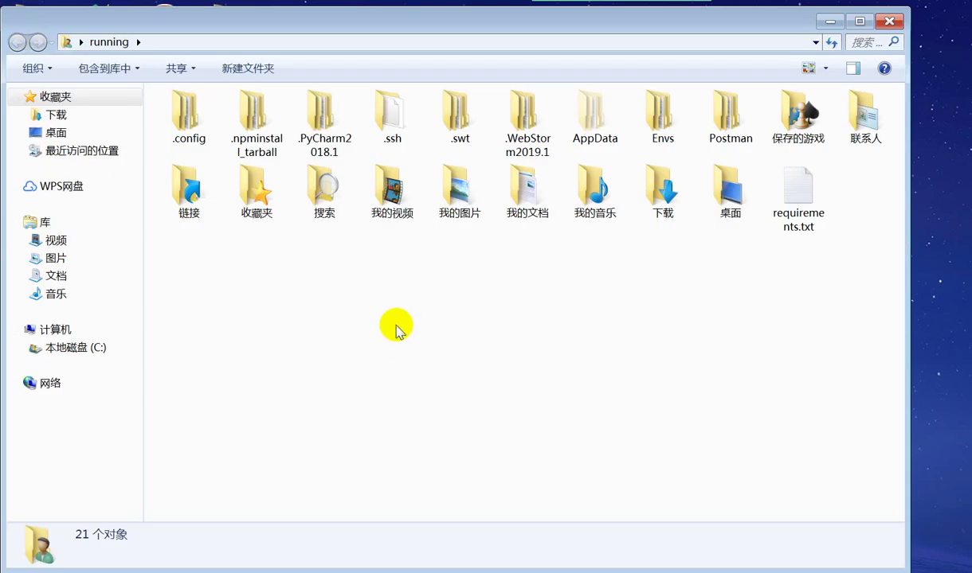
{"action": "double_click", "coordinate": [598, 112]}
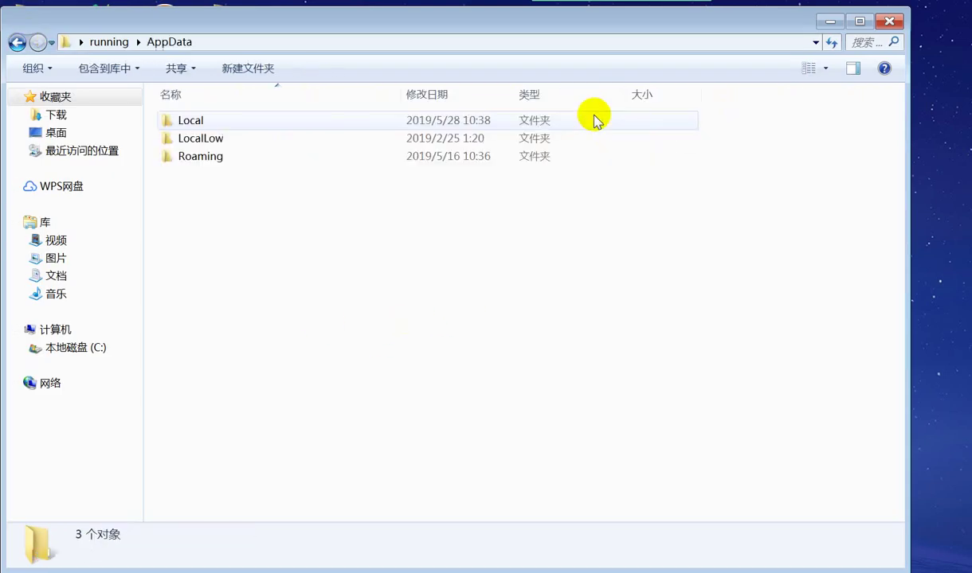
{"action": "double_click", "coordinate": [197, 124]}
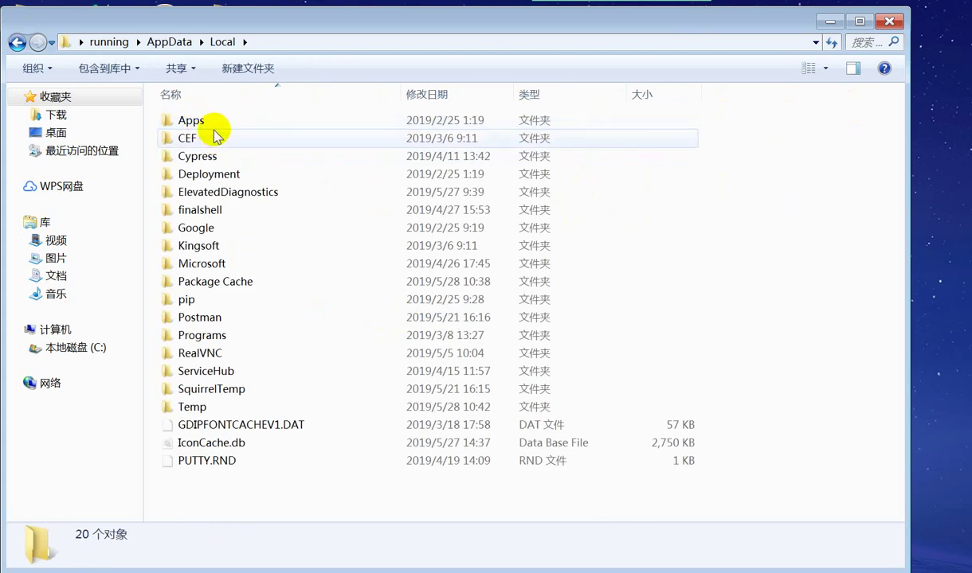
{"action": "double_click", "coordinate": [228, 339]}
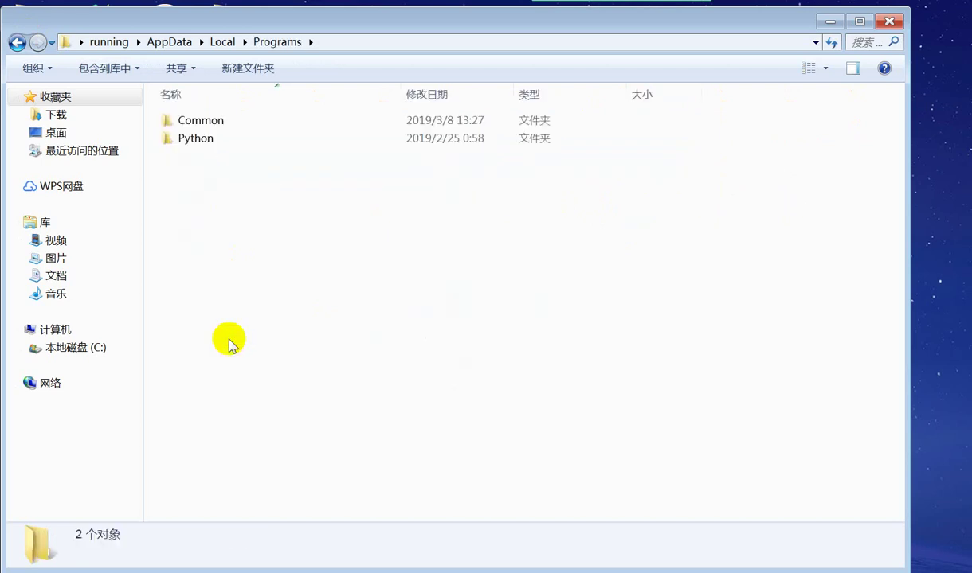
{"action": "double_click", "coordinate": [203, 141]}
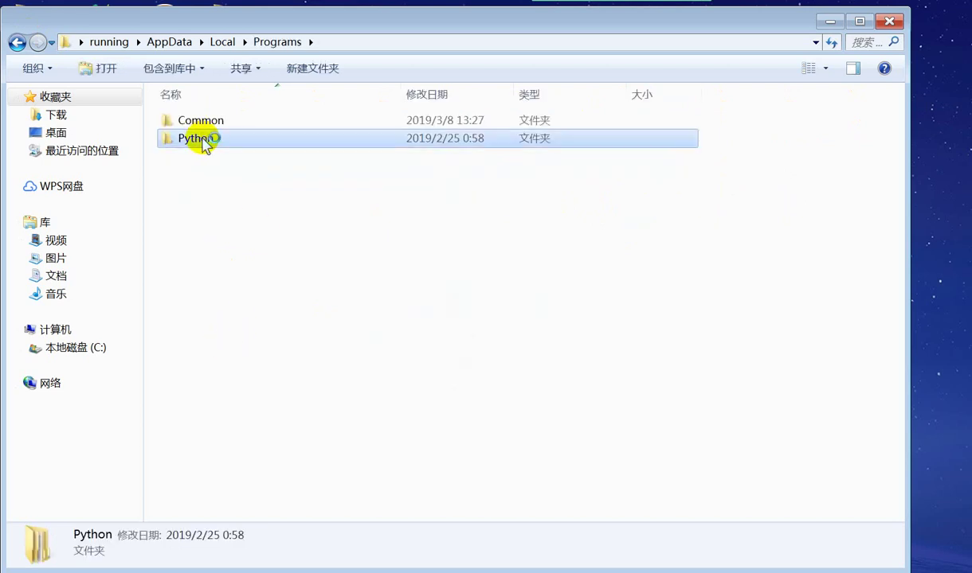
{"action": "double_click", "coordinate": [220, 122]}
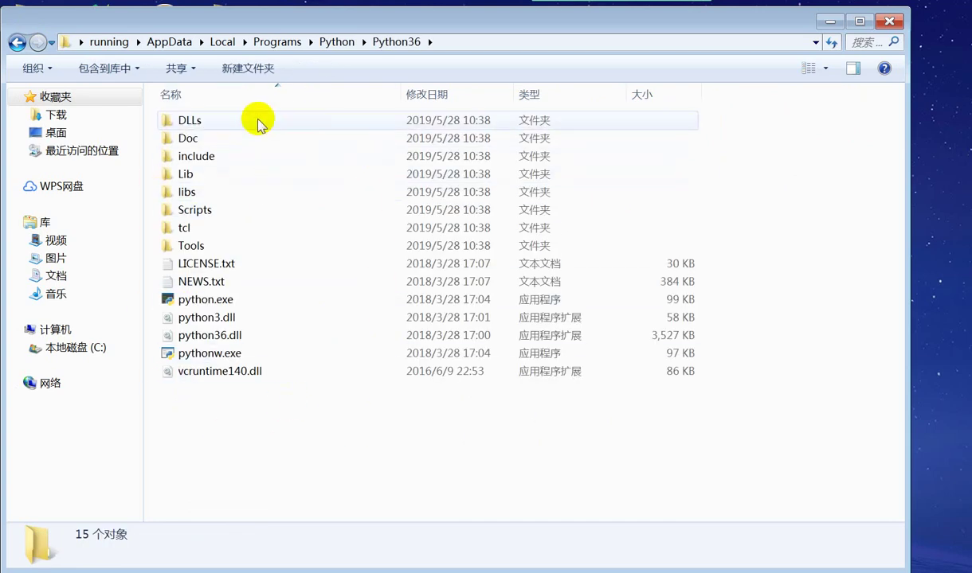
Step: Look through the extension modules and libraries in the DLLs folder and return to the Python36 folder
{"action": "left_click", "coordinate": [183, 126]}
{"action": "double_click", "coordinate": [182, 126]}
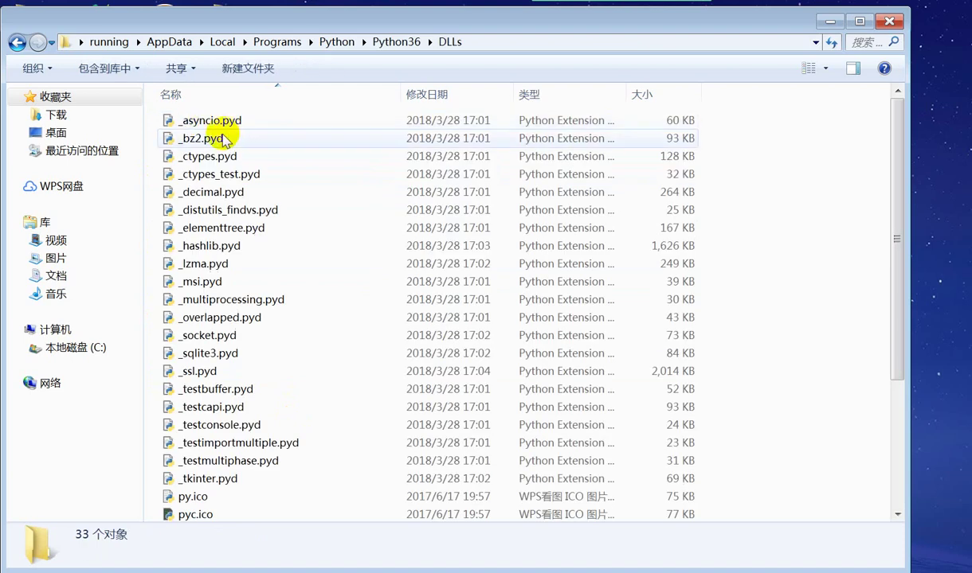
{"action": "scroll", "coordinate": [295, 364], "scroll_direction": "down", "scroll_amount": 3}
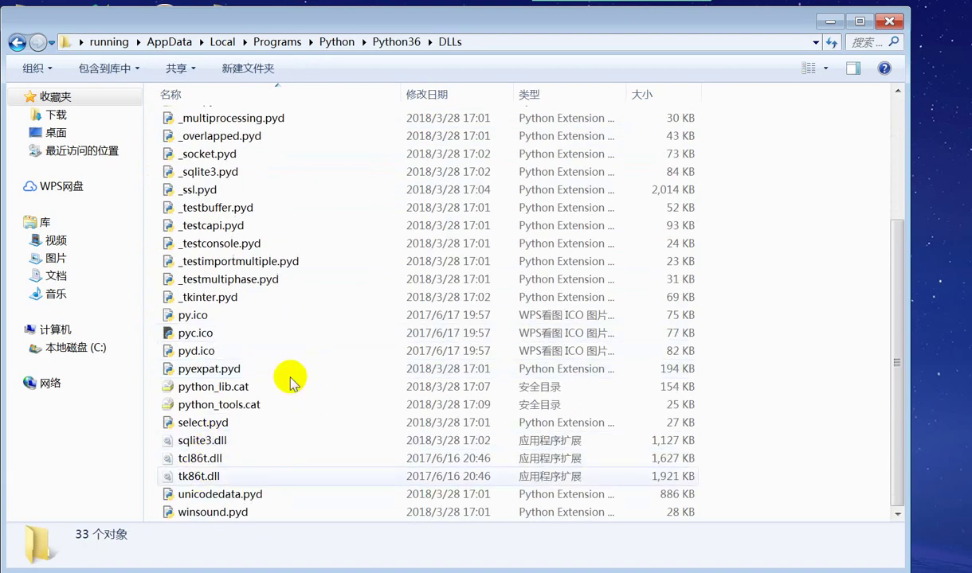
{"action": "left_click", "coordinate": [16, 44]}
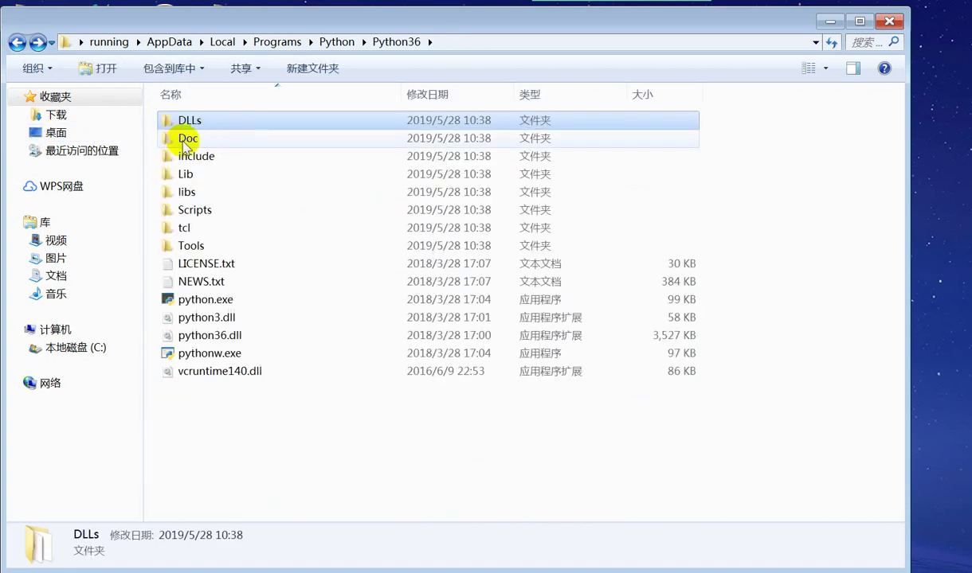
Step: Open the help file python365.chm from the Doc folder and enlarge its window
{"action": "left_click", "coordinate": [224, 142]}
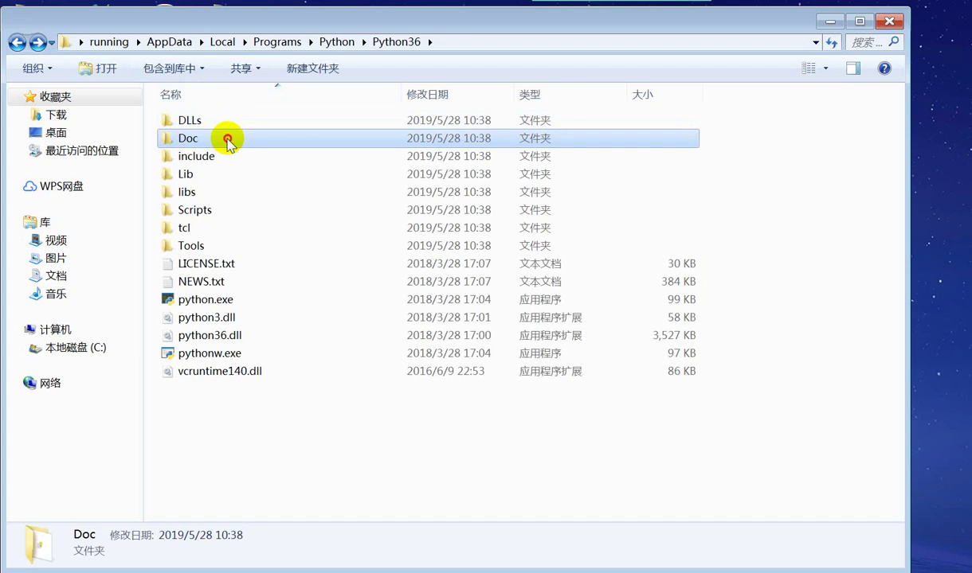
{"action": "double_click", "coordinate": [227, 140]}
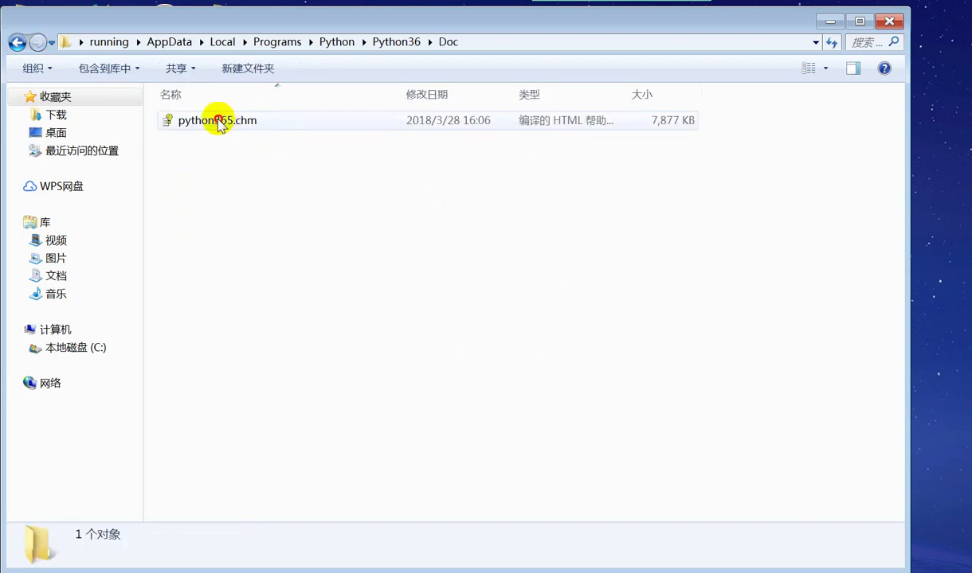
{"action": "double_click", "coordinate": [219, 121]}
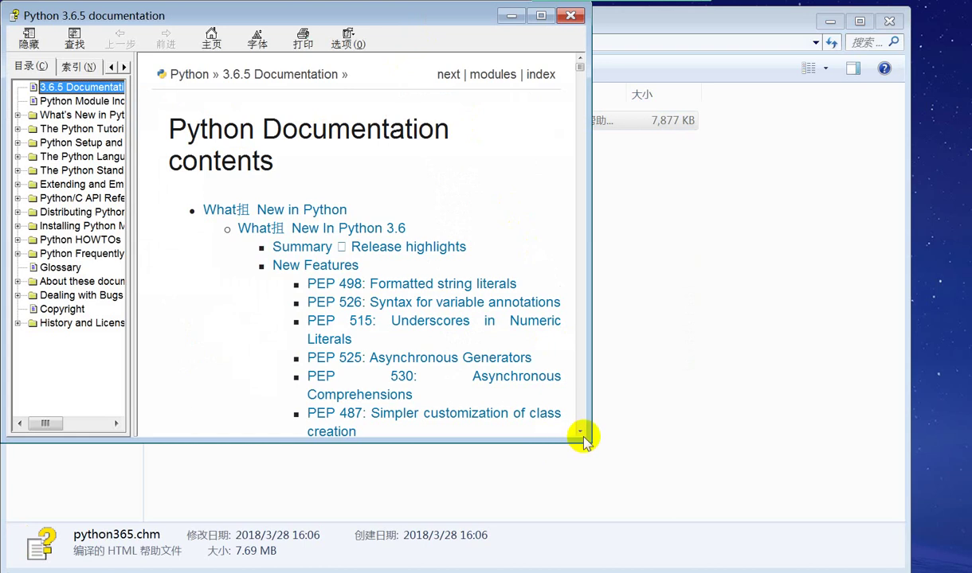
{"action": "left_click_drag", "start_coordinate": [589, 440], "coordinate": [856, 531]}
Step: Open the array entry under Improved Modules in the documentation contents and widen the navigation pane to show full topic titles
{"action": "scroll", "coordinate": [738, 301], "scroll_direction": "down", "scroll_amount": 5}
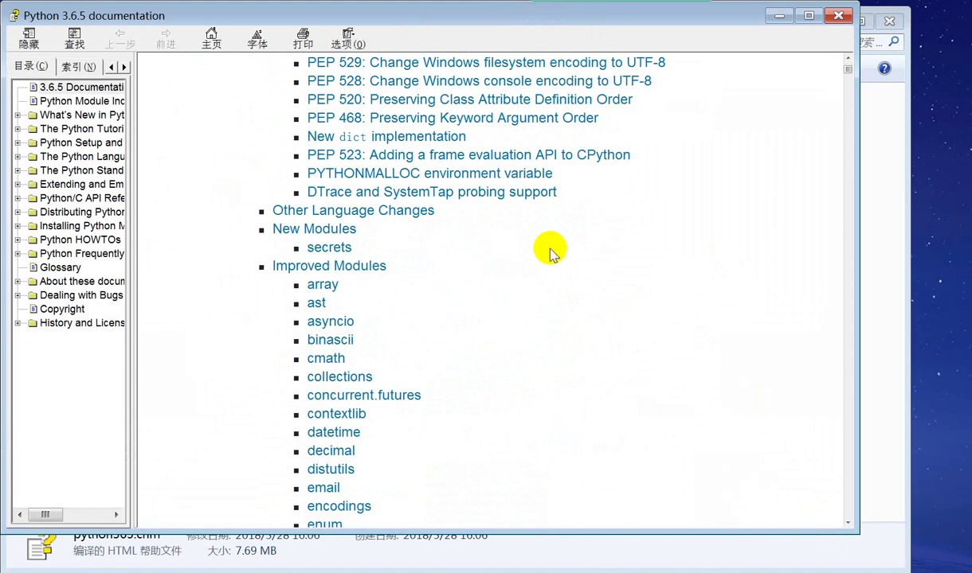
{"action": "left_click", "coordinate": [323, 285]}
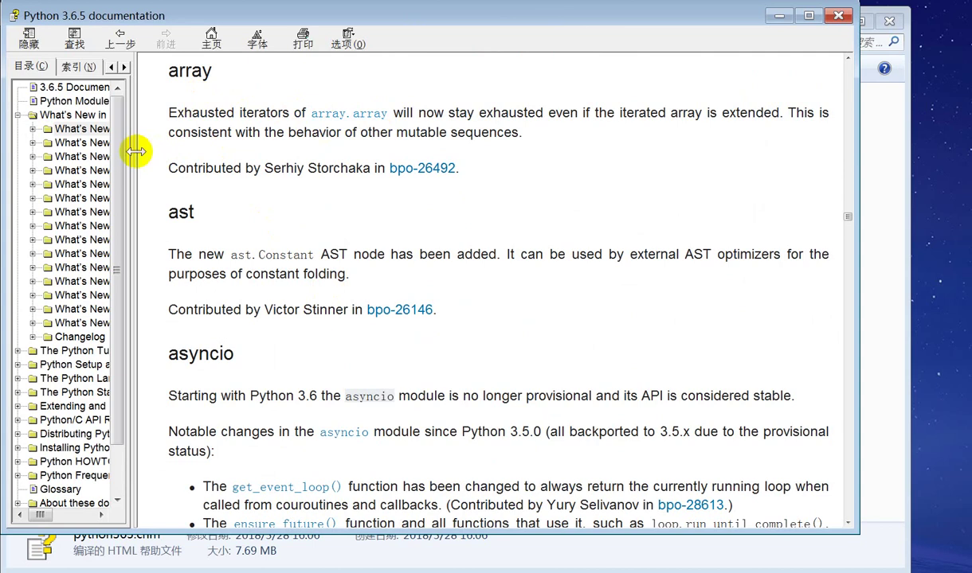
{"action": "left_click_drag", "start_coordinate": [133, 148], "coordinate": [219, 151]}
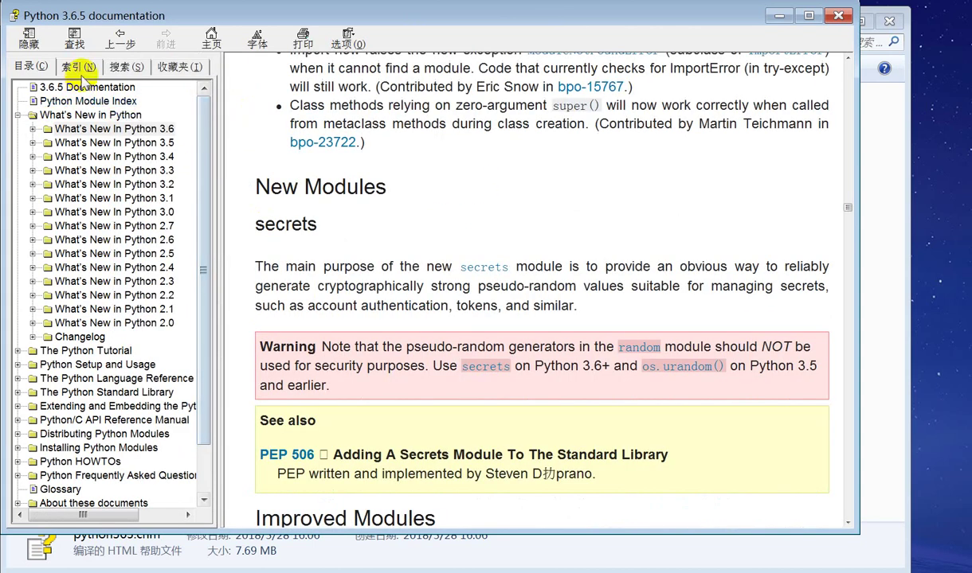
Step: Look up int in the documentation index, open the int (built-in class) entry and highlight its two class signatures
{"action": "left_click", "coordinate": [82, 68]}
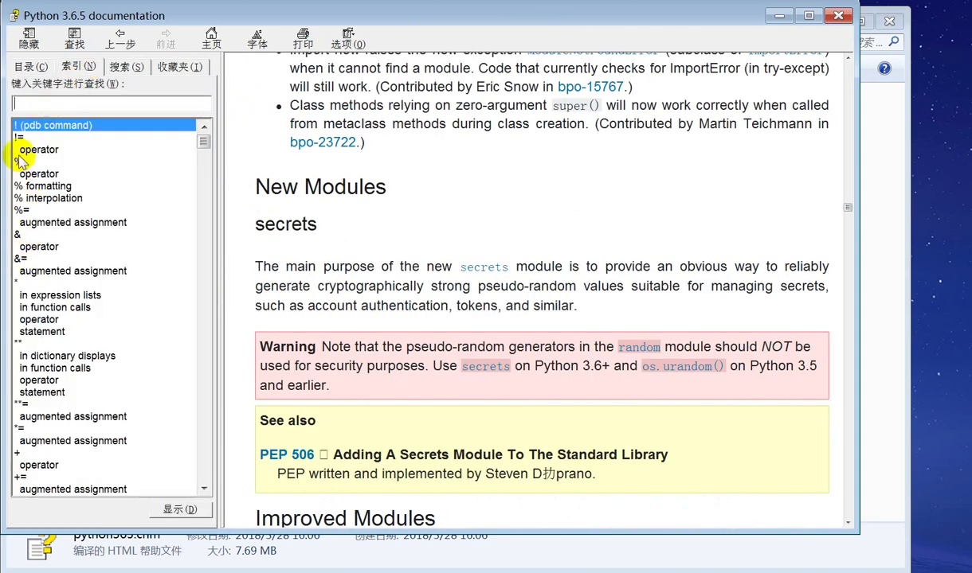
{"action": "type", "text": "int"}
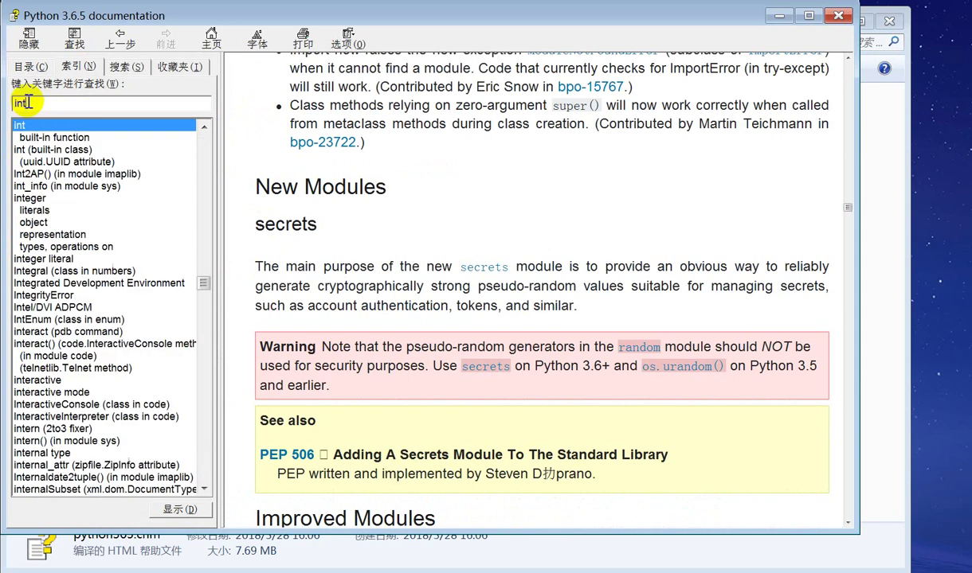
{"action": "left_click", "coordinate": [18, 125]}
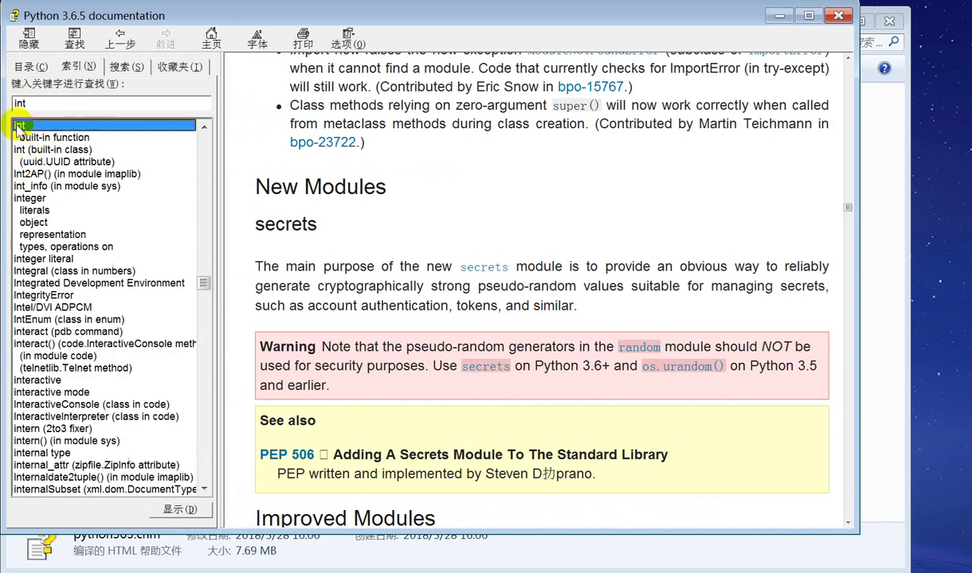
{"action": "left_click", "coordinate": [52, 138]}
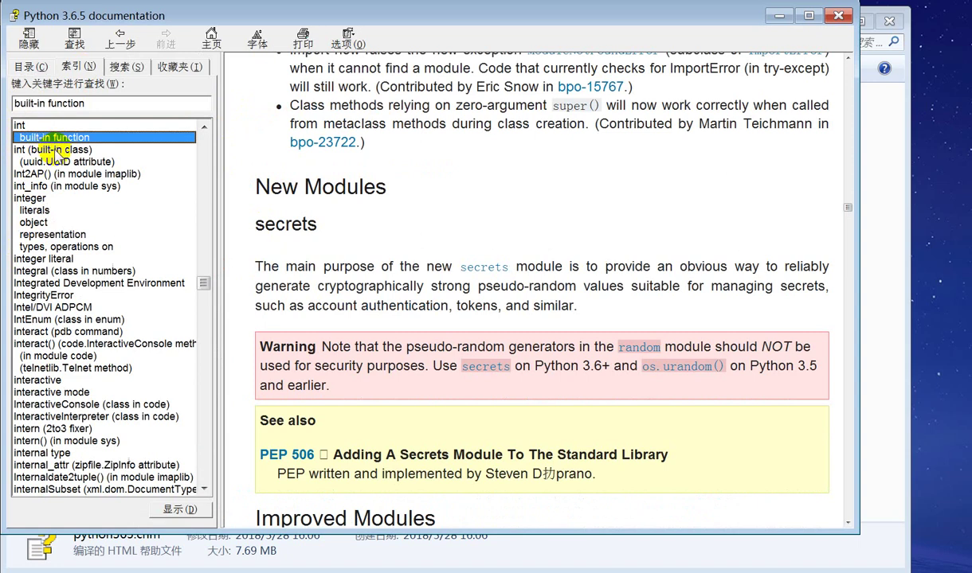
{"action": "double_click", "coordinate": [56, 149]}
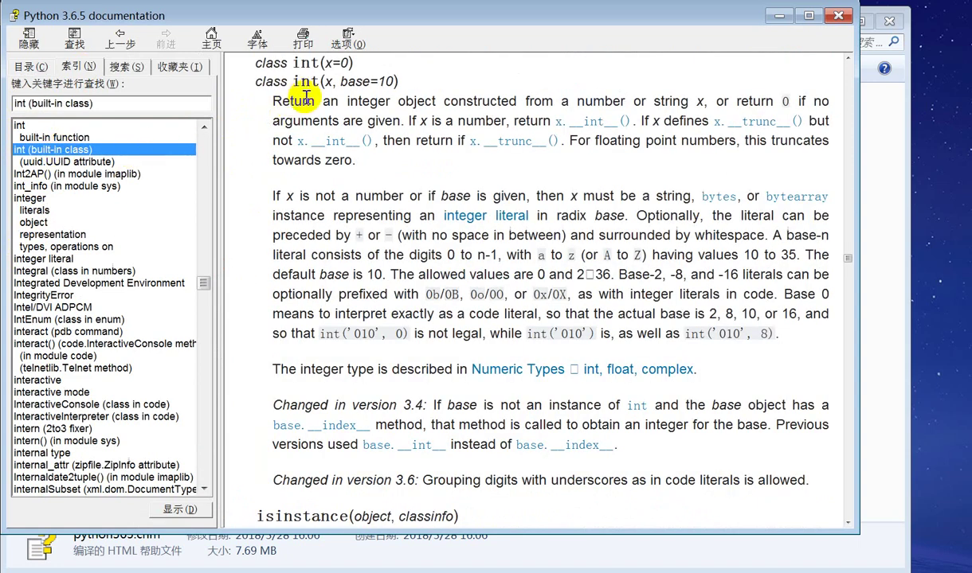
{"action": "left_click_drag", "start_coordinate": [256, 63], "coordinate": [399, 82]}
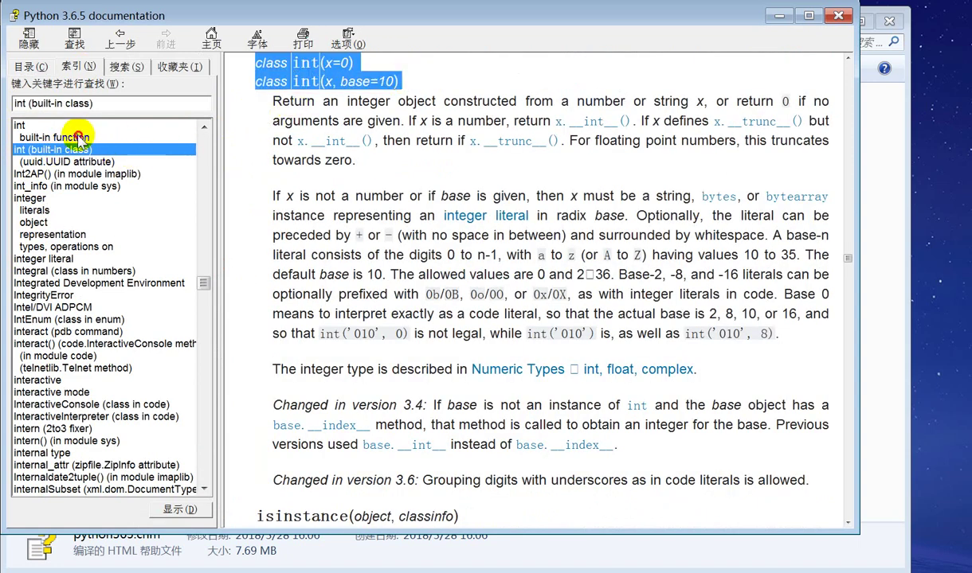
Step: Check the topics listed for the built-in function entry under int, dismiss them and close the documentation
{"action": "double_click", "coordinate": [79, 137]}
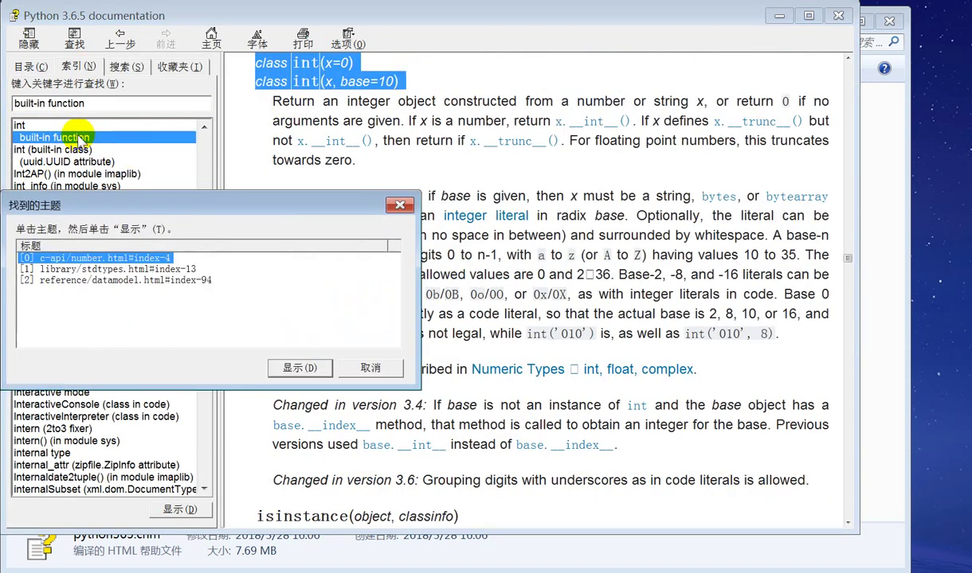
{"action": "left_click", "coordinate": [385, 371]}
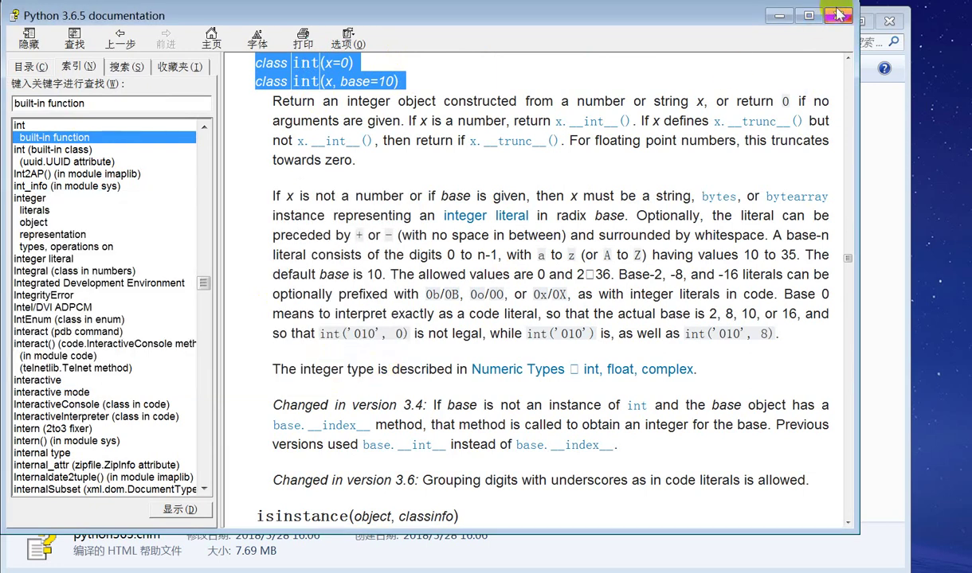
{"action": "left_click", "coordinate": [841, 19]}
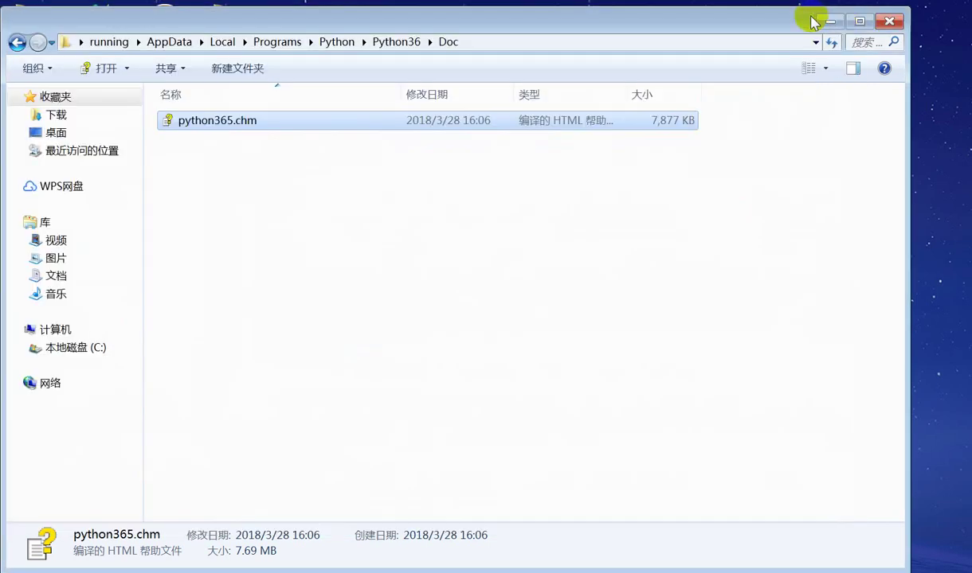
Step: Return to the Python36 folder, look through the header files in its include folder and go back
{"action": "left_click", "coordinate": [18, 41]}
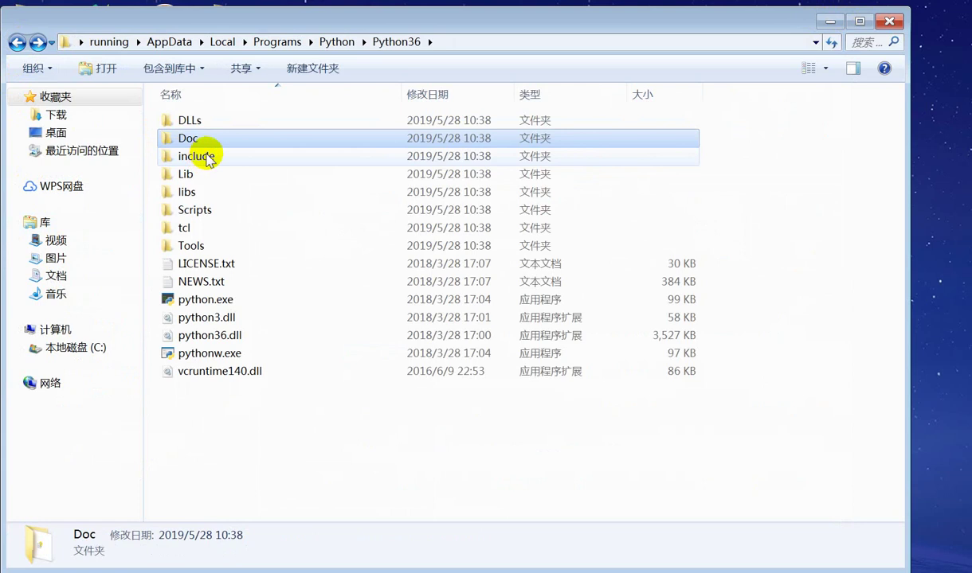
{"action": "double_click", "coordinate": [197, 156]}
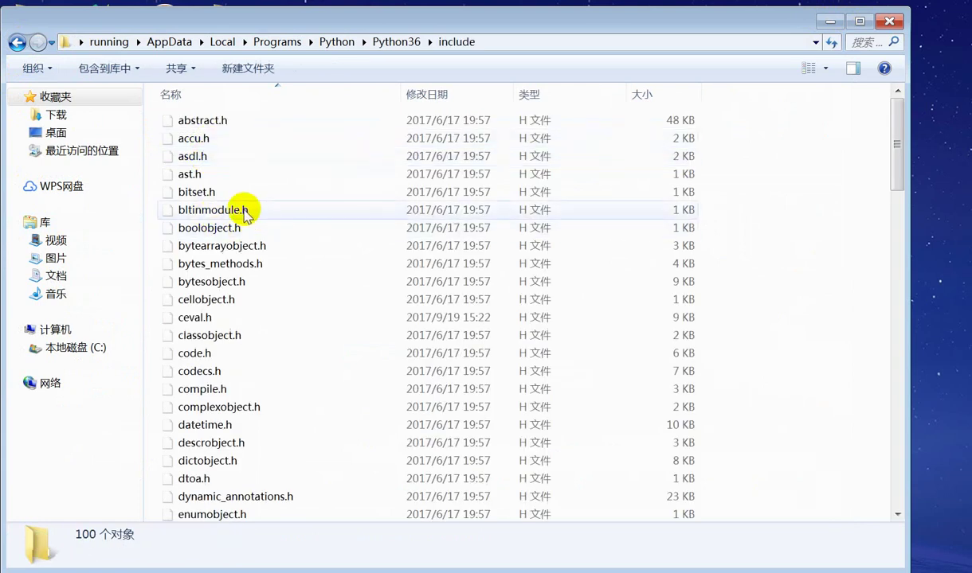
{"action": "scroll", "coordinate": [232, 390], "scroll_direction": "down", "scroll_amount": 20}
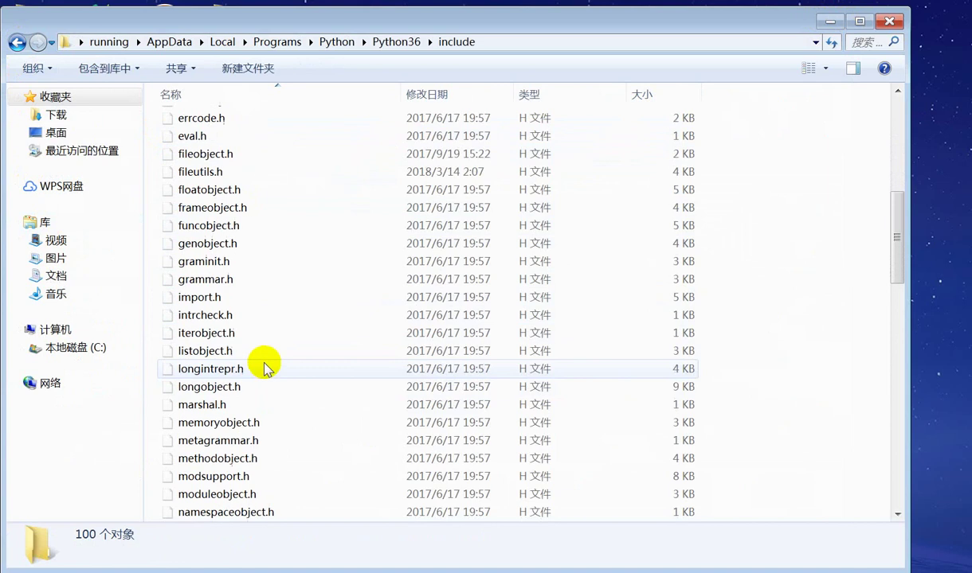
{"action": "scroll", "coordinate": [288, 349], "scroll_direction": "down", "scroll_amount": 5}
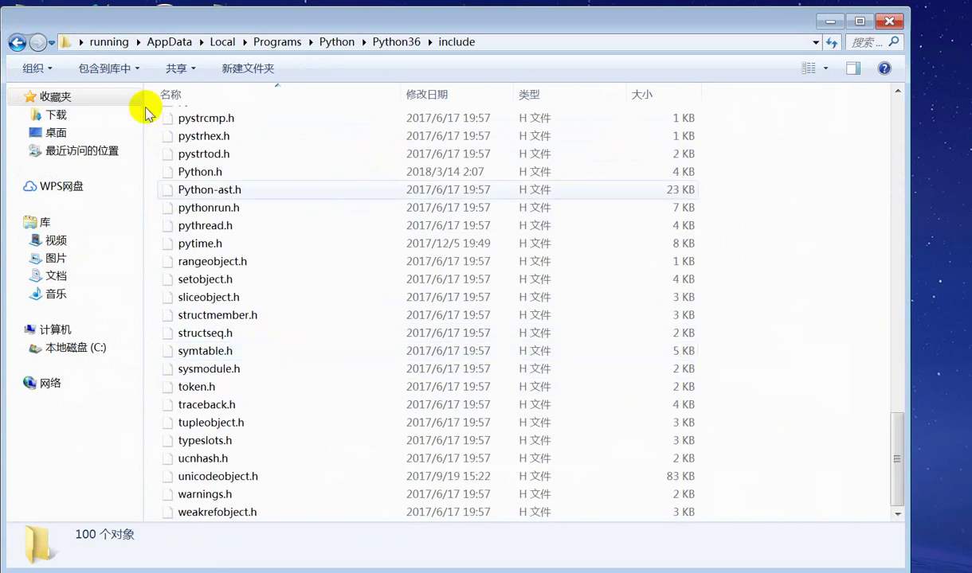
{"action": "left_click", "coordinate": [16, 44]}
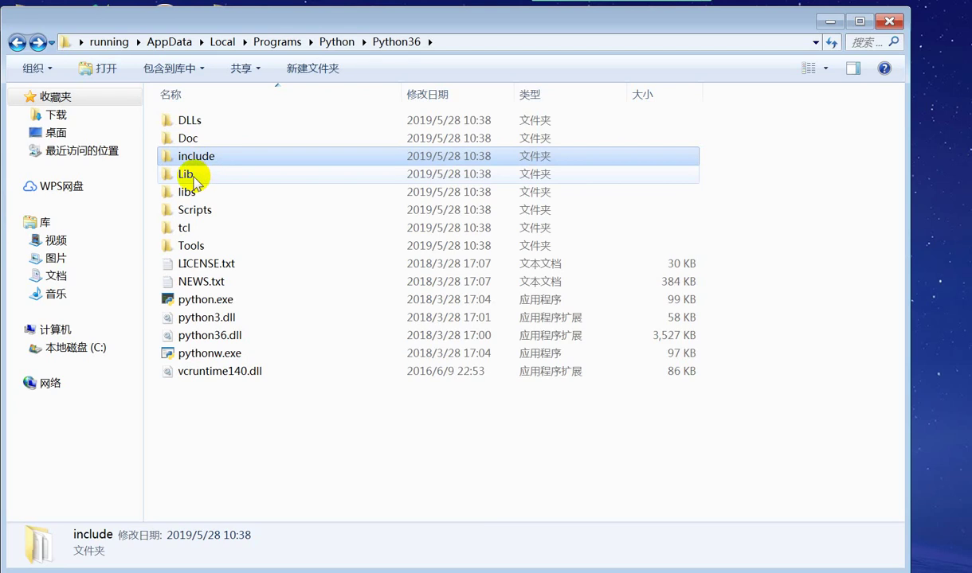
Step: Open the Lib folder, view the files of its urllib package and return to Lib
{"action": "left_click", "coordinate": [187, 177]}
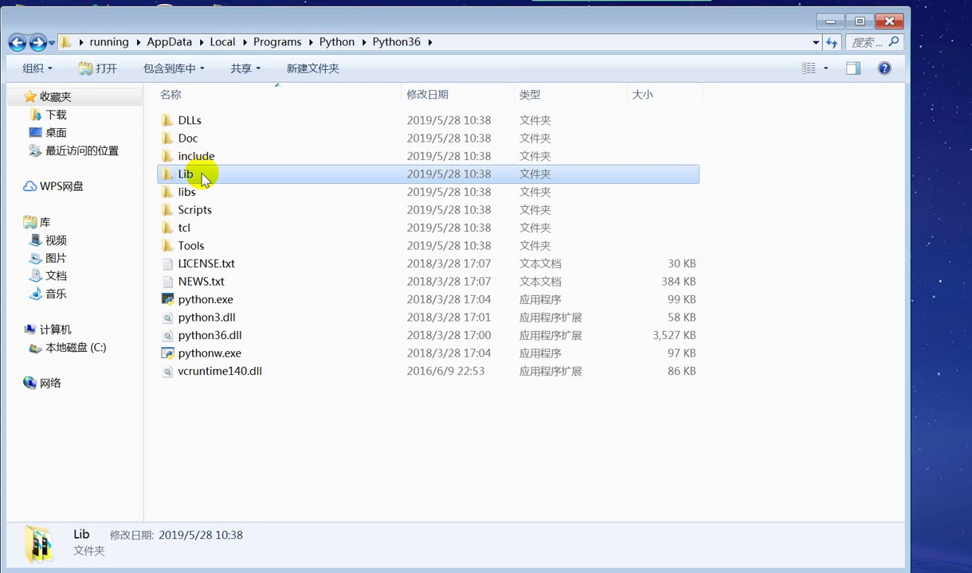
{"action": "double_click", "coordinate": [191, 175]}
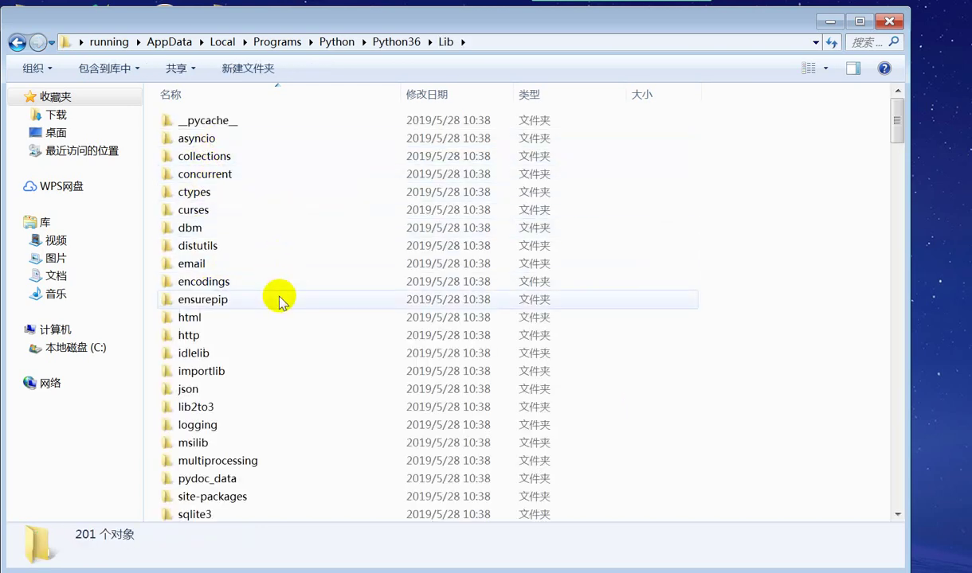
{"action": "scroll", "coordinate": [279, 301], "scroll_direction": "down", "scroll_amount": 4}
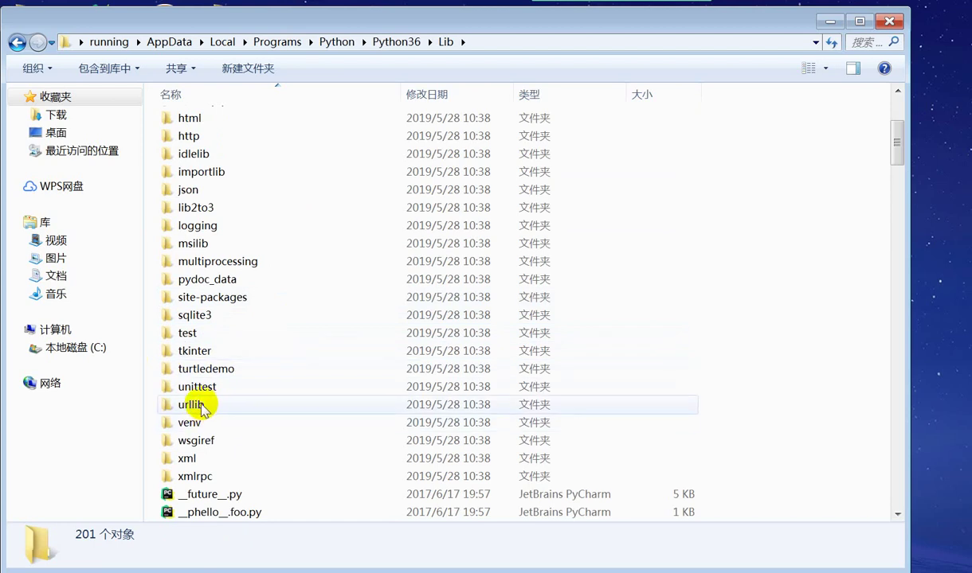
{"action": "double_click", "coordinate": [195, 405]}
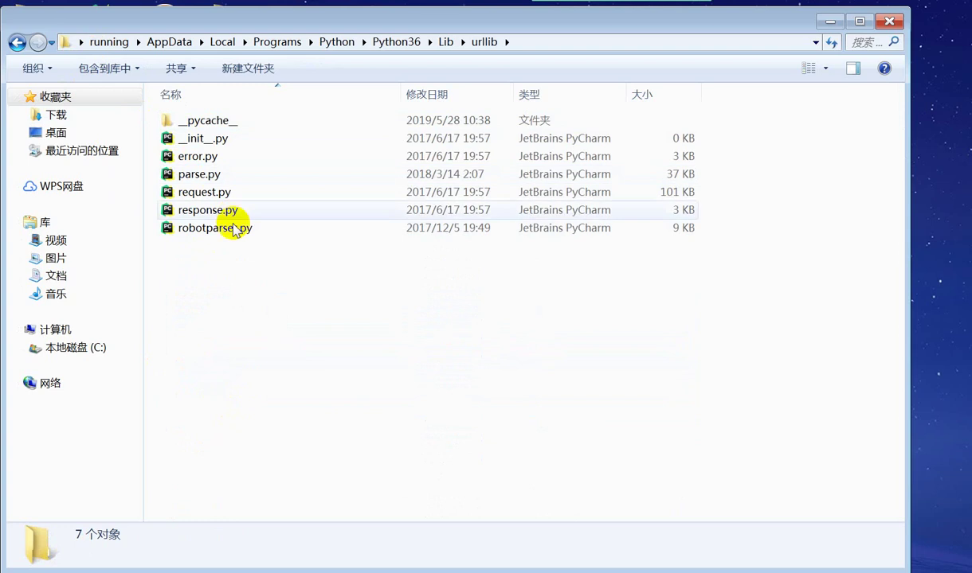
{"action": "left_click", "coordinate": [17, 42]}
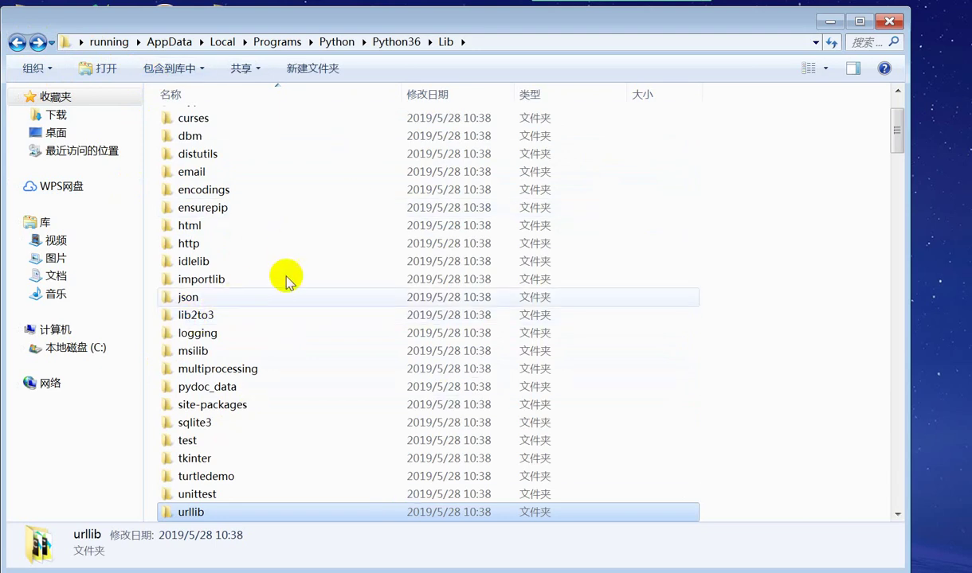
Step: Examine the standard library packages and .py modules listed in the Lib folder
{"action": "scroll", "coordinate": [282, 278], "scroll_direction": "up", "scroll_amount": 1}
{"action": "scroll", "coordinate": [288, 278], "scroll_direction": "down", "scroll_amount": 5}
{"action": "scroll", "coordinate": [297, 284], "scroll_direction": "down", "scroll_amount": 1}
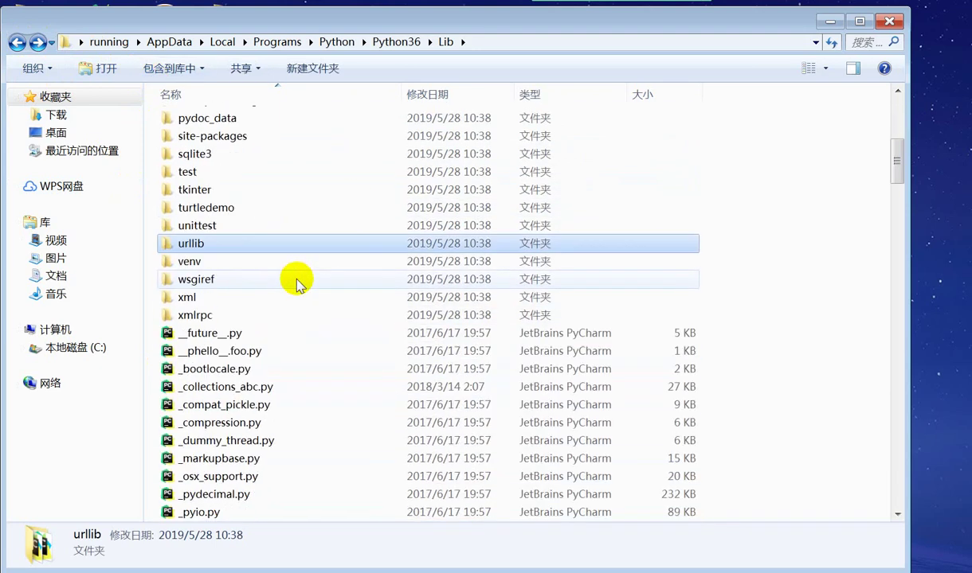
{"action": "scroll", "coordinate": [297, 284], "scroll_direction": "down", "scroll_amount": 3}
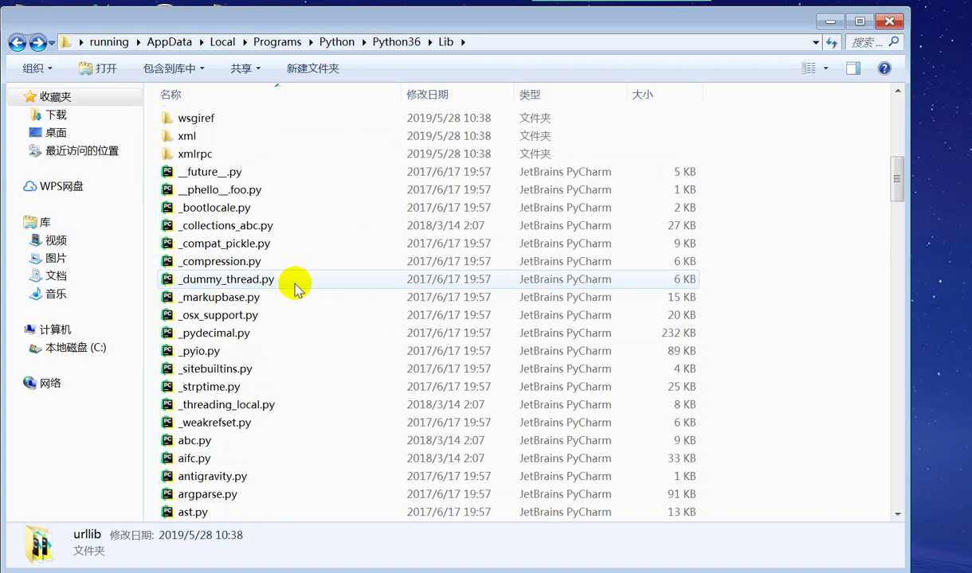
{"action": "scroll", "coordinate": [240, 280], "scroll_direction": "up", "scroll_amount": 10}
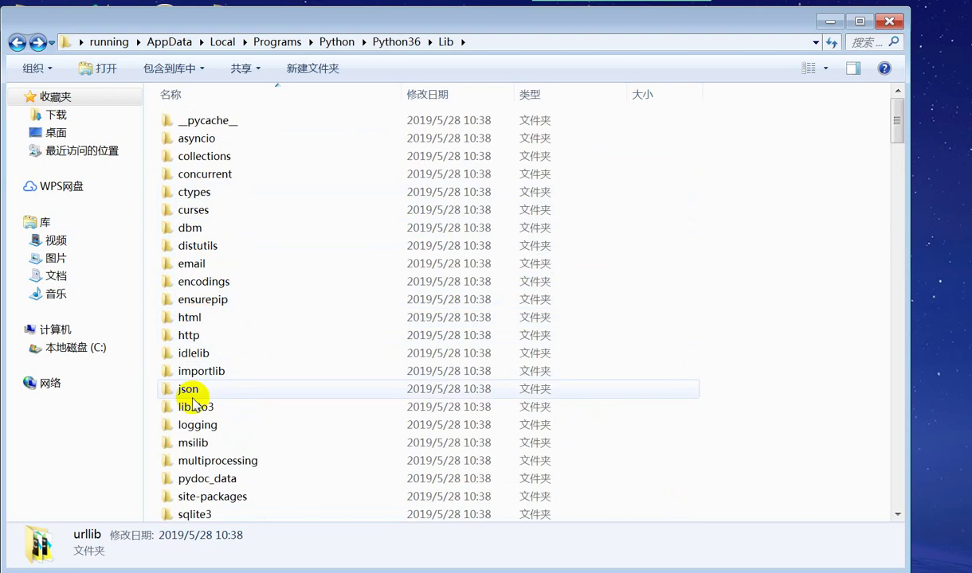
{"action": "scroll", "coordinate": [287, 382], "scroll_direction": "down", "scroll_amount": 2}
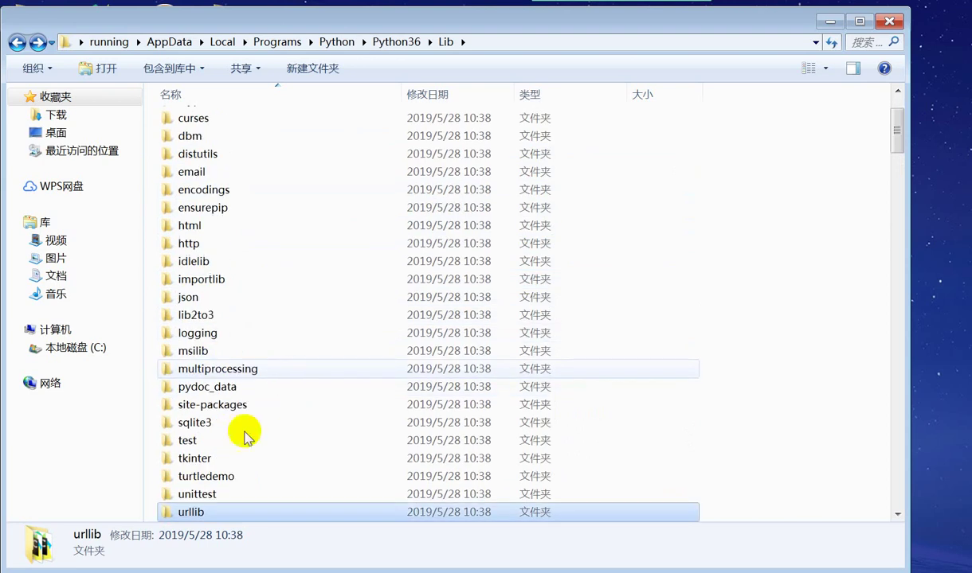
{"action": "scroll", "coordinate": [239, 426], "scroll_direction": "down", "scroll_amount": 2}
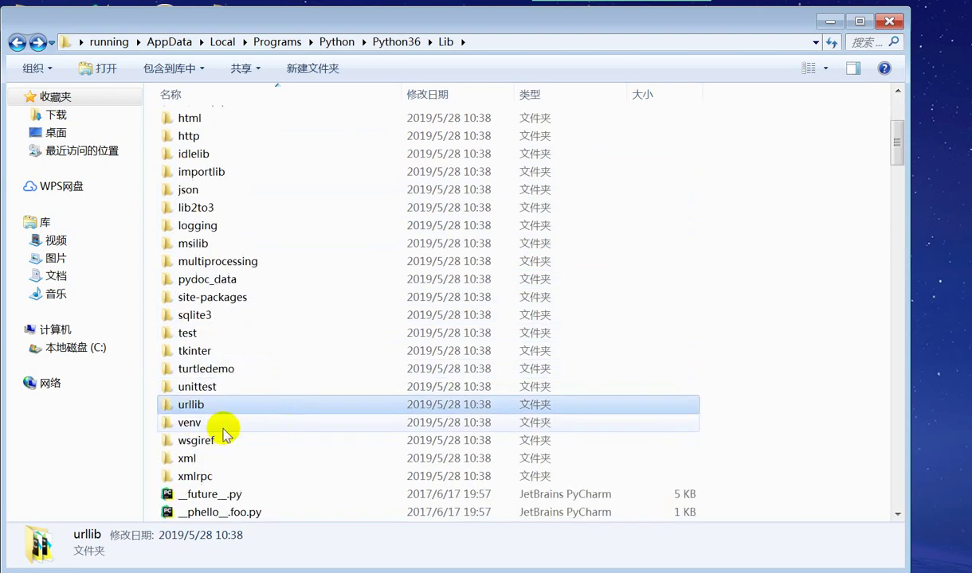
{"action": "scroll", "coordinate": [293, 410], "scroll_direction": "down", "scroll_amount": 7}
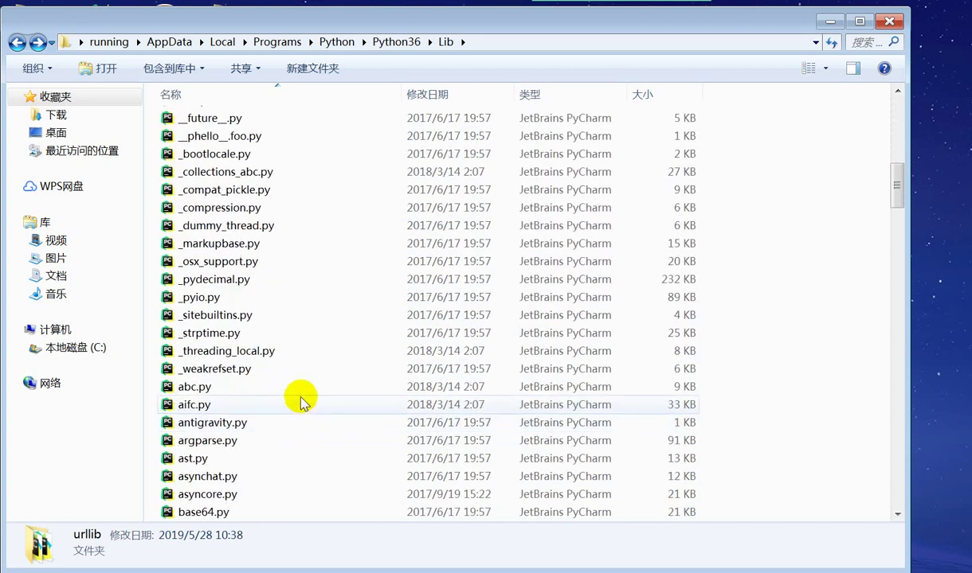
{"action": "scroll", "coordinate": [299, 403], "scroll_direction": "down", "scroll_amount": 3}
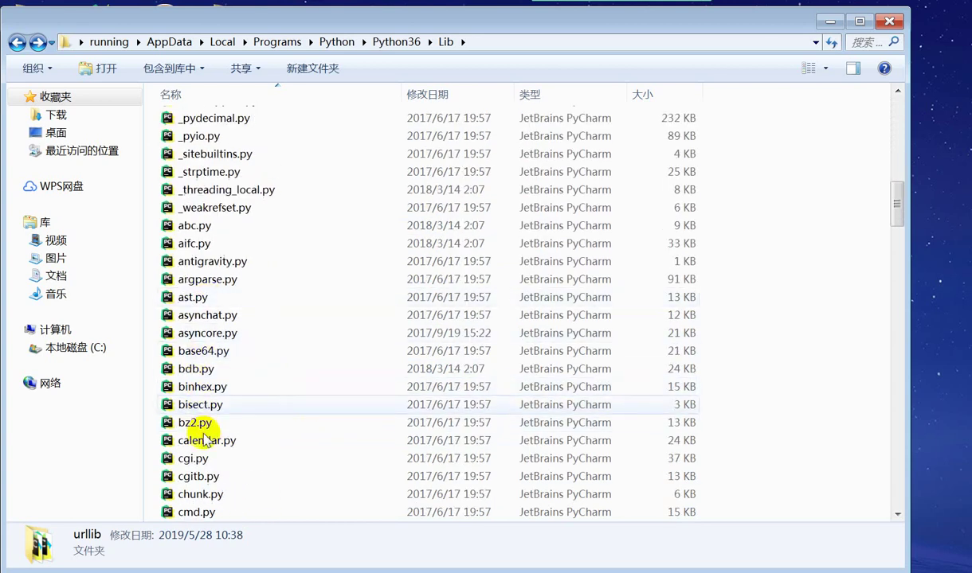
Step: Look through the remaining .py modules in the Lib folder down to os.py, and return to the Python36 folder
{"action": "scroll", "coordinate": [217, 434], "scroll_direction": "down", "scroll_amount": 6}
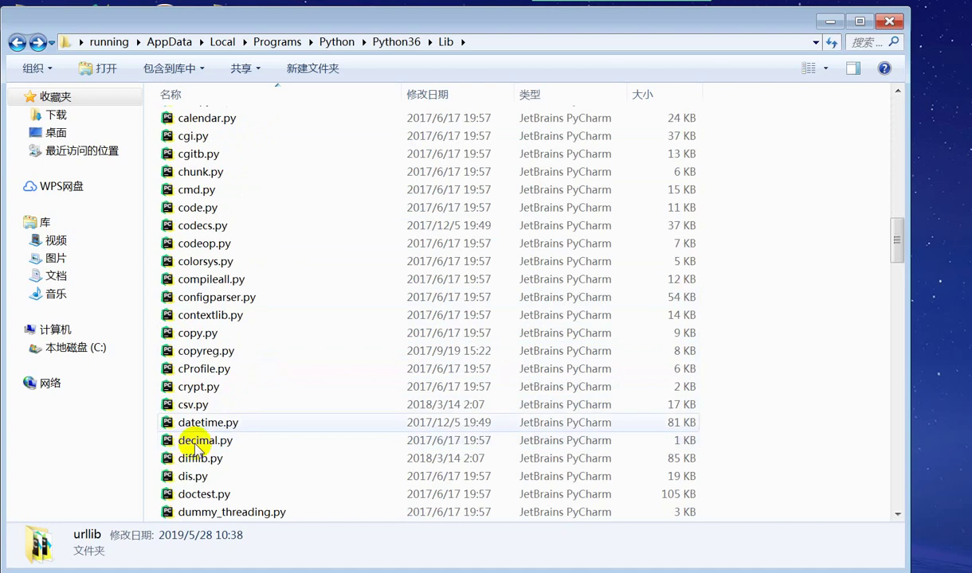
{"action": "scroll", "coordinate": [243, 443], "scroll_direction": "down", "scroll_amount": 19}
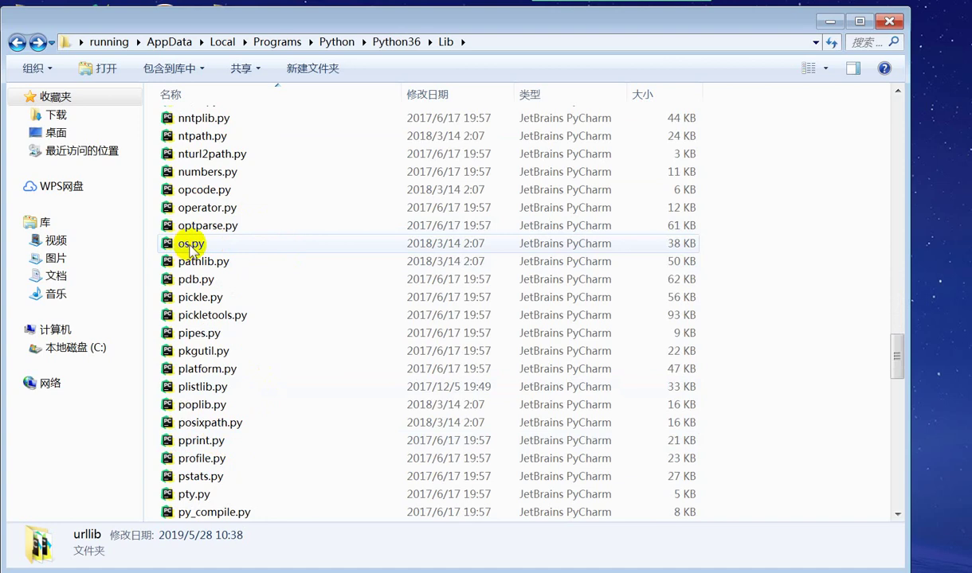
{"action": "left_click", "coordinate": [18, 41]}
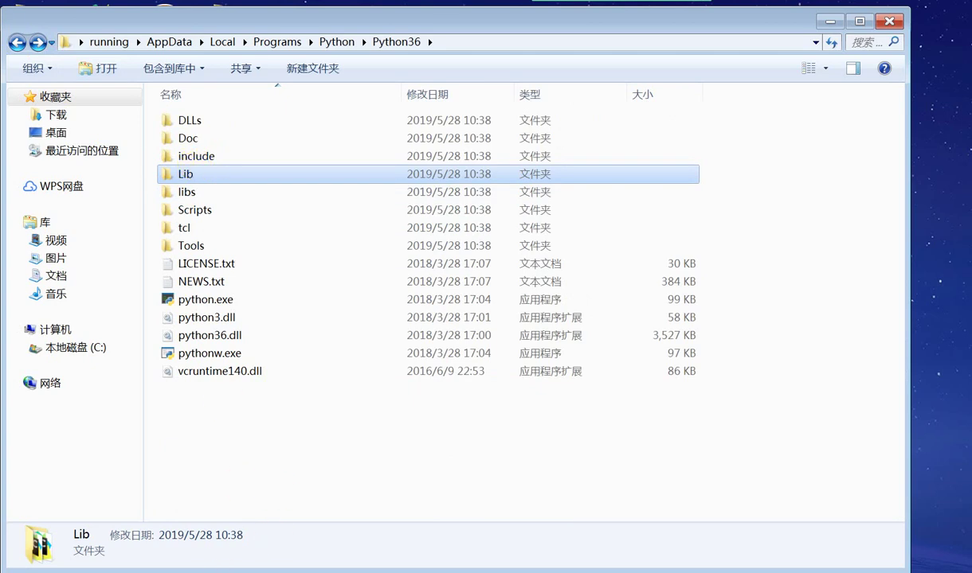
Step: Switch to python简介.doc in WPS and add the line "Python 3.6.5" below the Linux line
{"action": "left_click", "coordinate": [209, 571]}
{"action": "scroll", "coordinate": [434, 405], "scroll_direction": "down", "scroll_amount": 10}
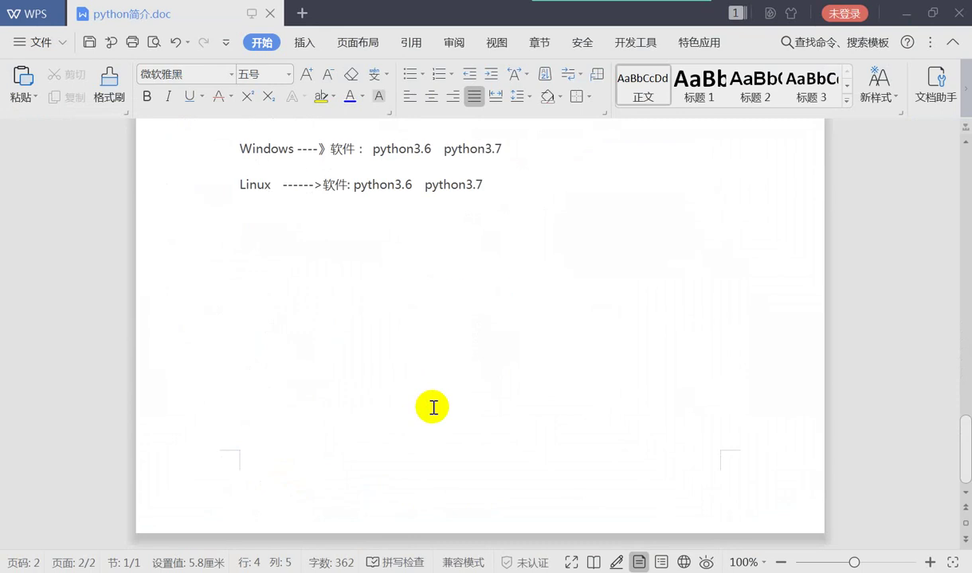
{"action": "double_click", "coordinate": [236, 221]}
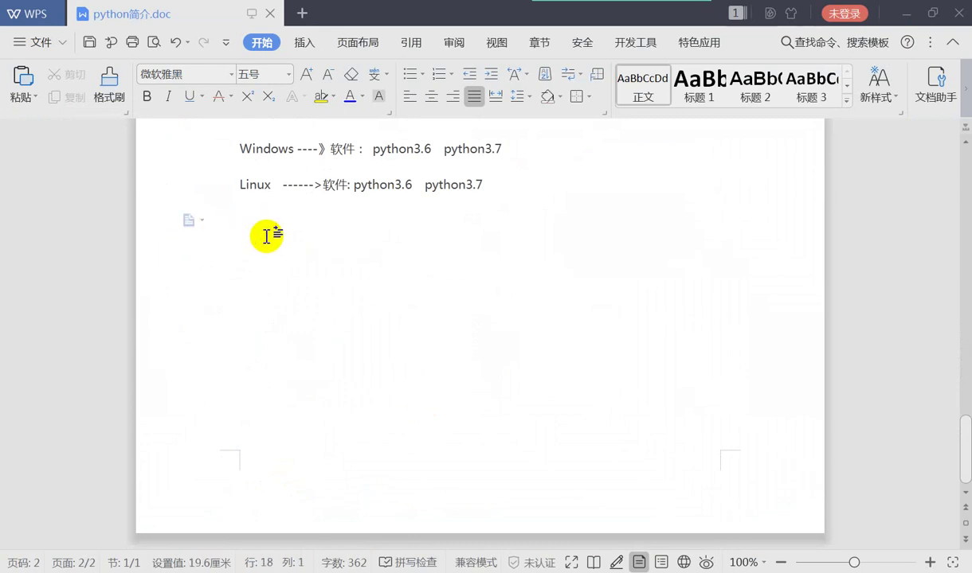
{"action": "type", "text": "python 3"}
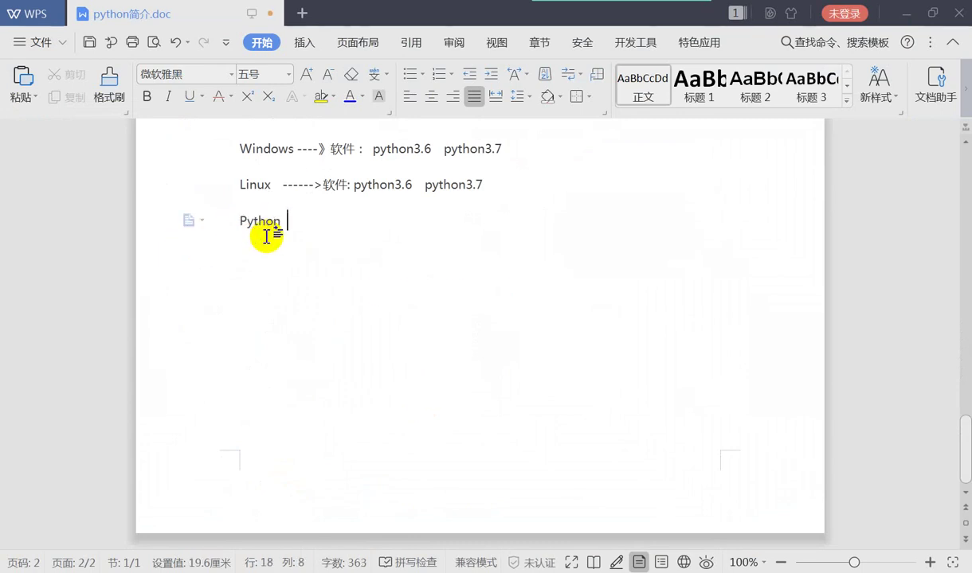
{"action": "type", "text": ".6.5"}
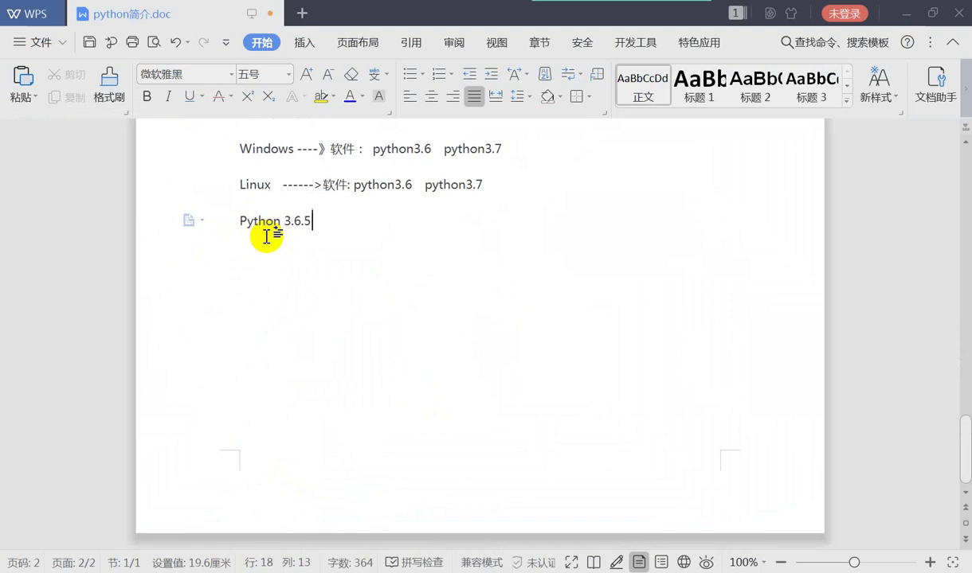
{"action": "key", "text": "Return"}
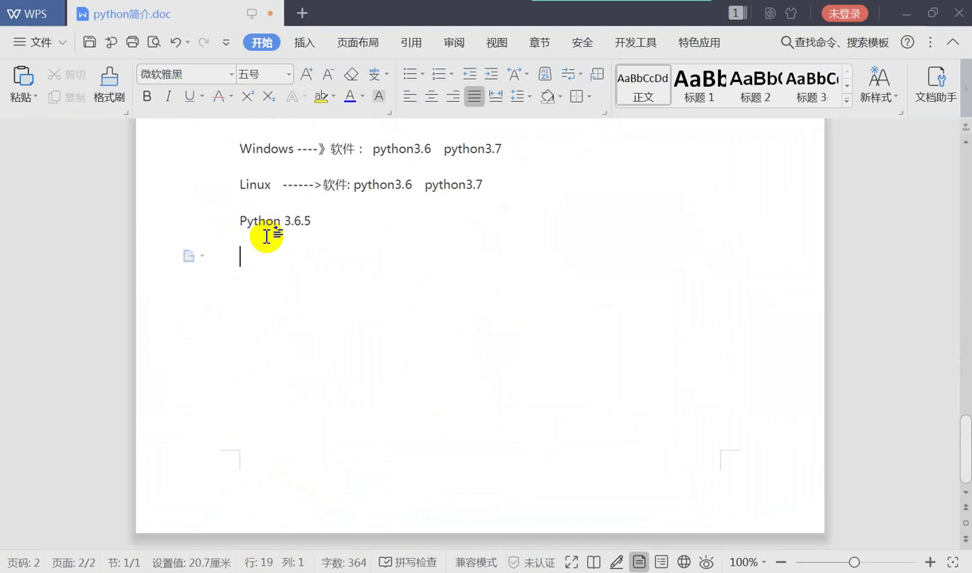
Step: Add the line "解释器+ lib（内置库）" below "Python 3.6.5" and start a new line after it
{"action": "type", "text": "je"}
{"action": "key", "text": "BackSpace"}
{"action": "key", "text": "BackSpace"}
{"action": "type", "text": "解释器+"}
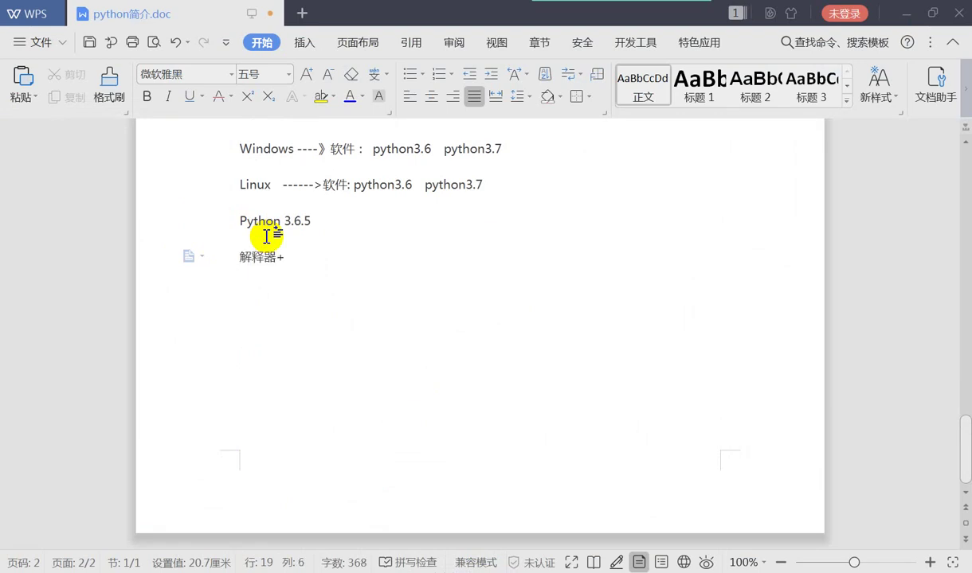
{"action": "type", "text": " lib（）"}
{"action": "key", "text": "Left"}
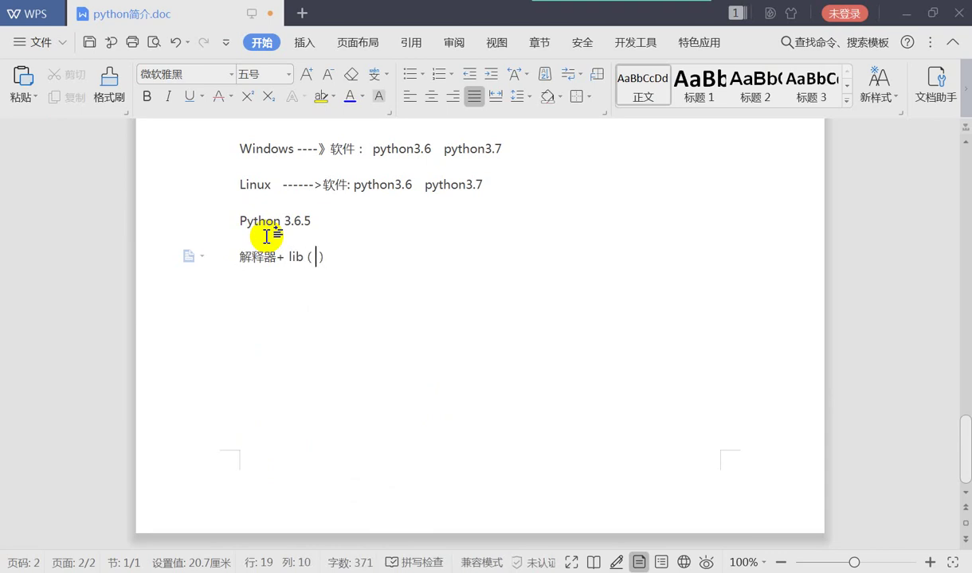
{"action": "type", "text": "内置库"}
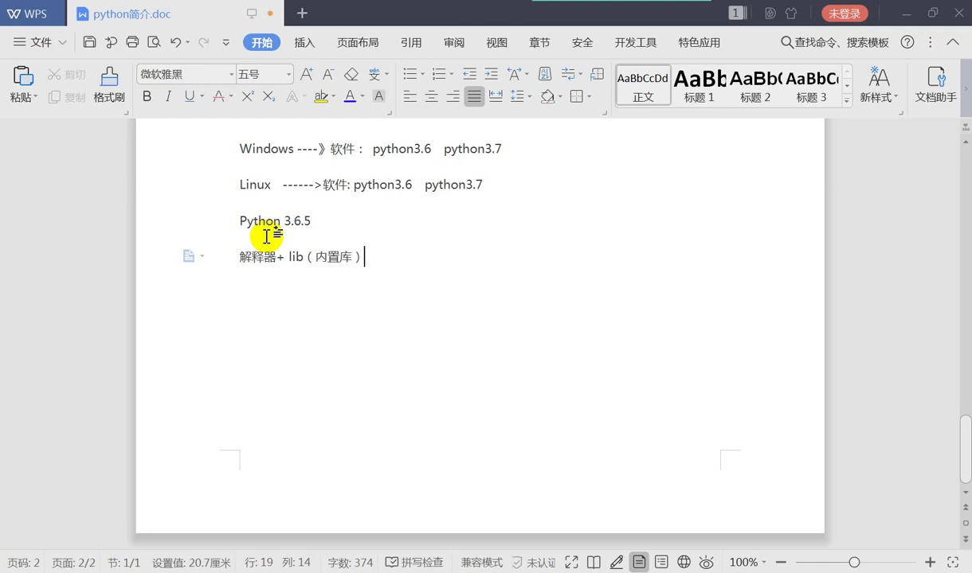
{"action": "key", "text": "Return"}
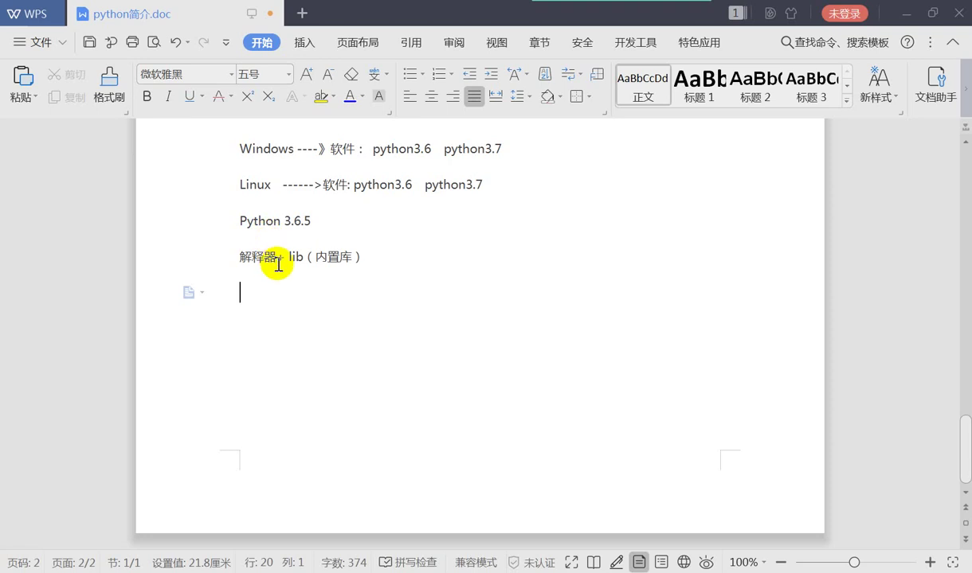
{"action": "left_click_drag", "start_coordinate": [271, 261], "coordinate": [243, 256]}
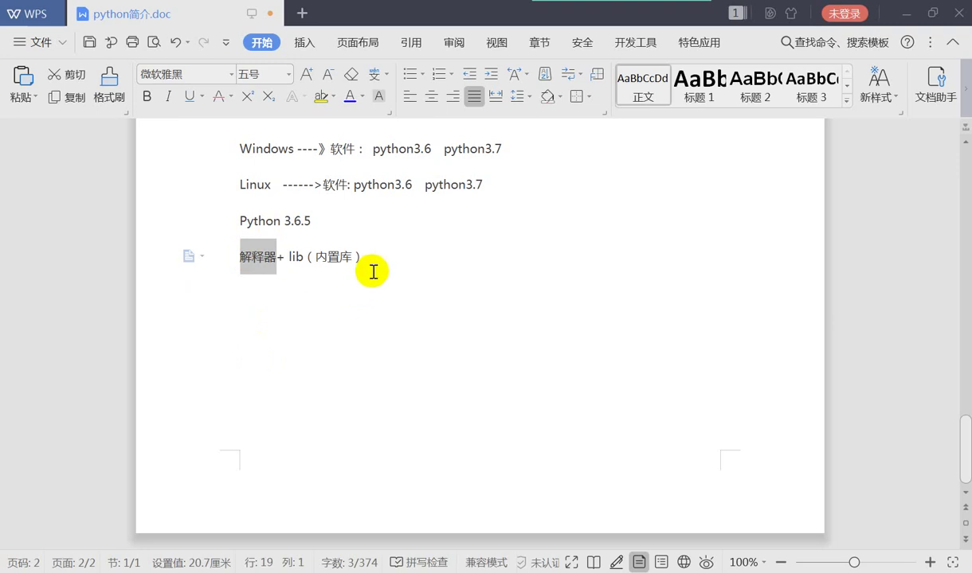
{"action": "double_click", "coordinate": [294, 256]}
{"action": "left_click_drag", "start_coordinate": [333, 255], "coordinate": [360, 252]}
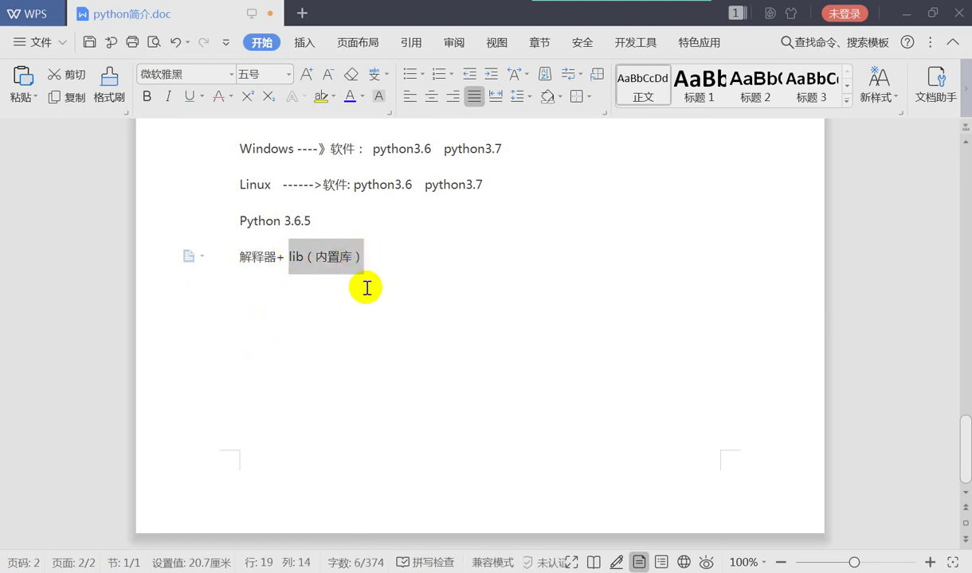
{"action": "left_click", "coordinate": [353, 256]}
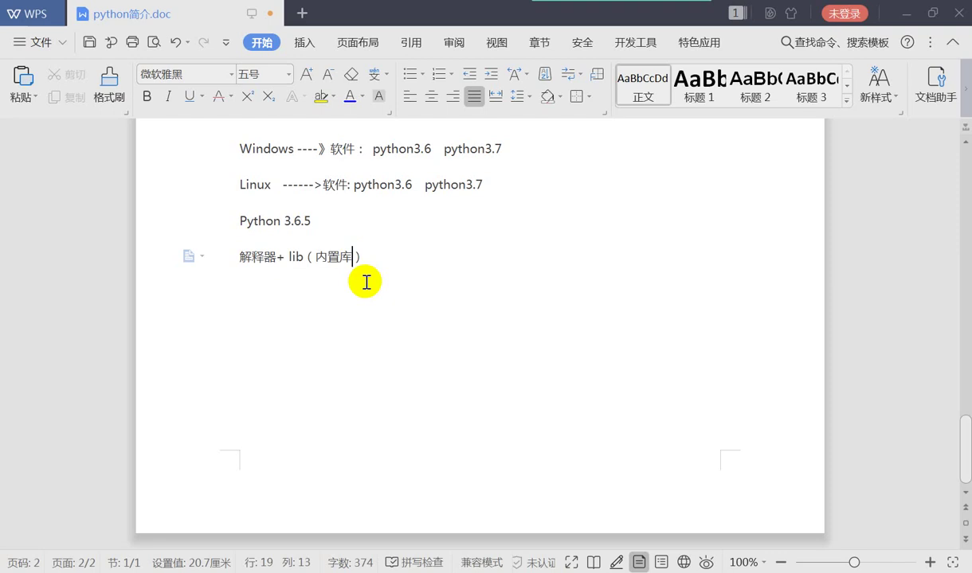
{"action": "left_click_drag", "start_coordinate": [275, 258], "coordinate": [363, 259]}
{"action": "left_click", "coordinate": [295, 274]}
{"action": "left_click", "coordinate": [297, 302]}
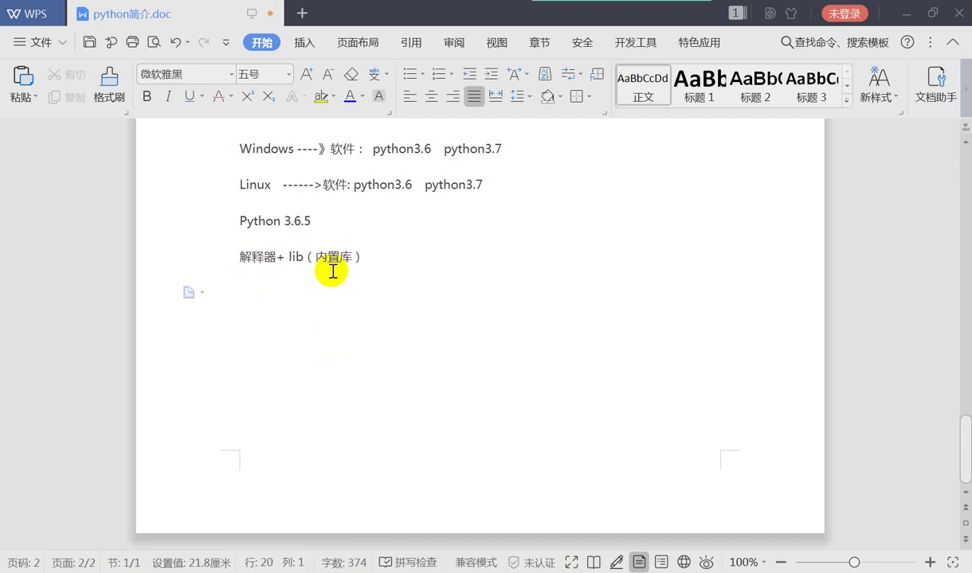
{"action": "left_click", "coordinate": [358, 257]}
{"action": "left_click", "coordinate": [235, 253], "text": "shift"}
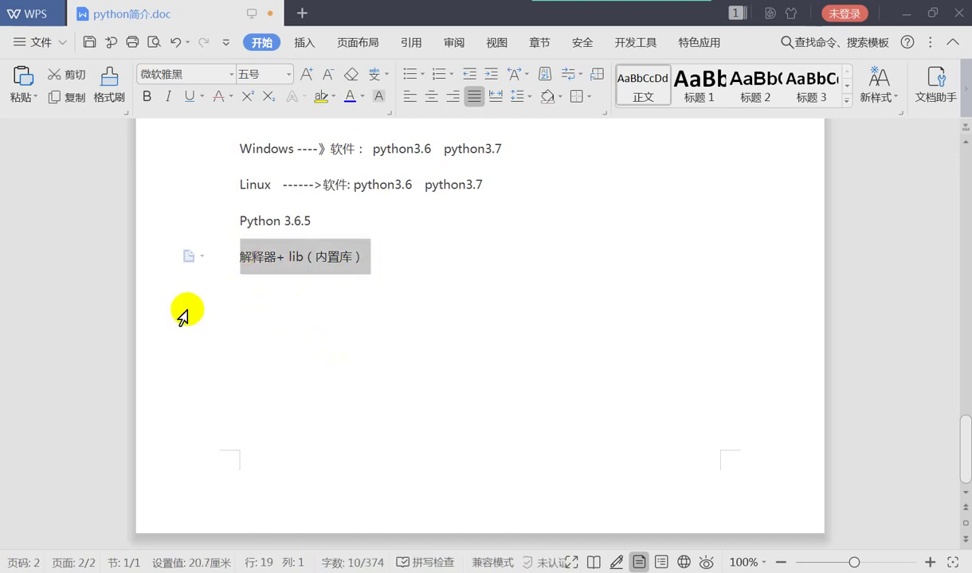
{"action": "left_click", "coordinate": [285, 325]}
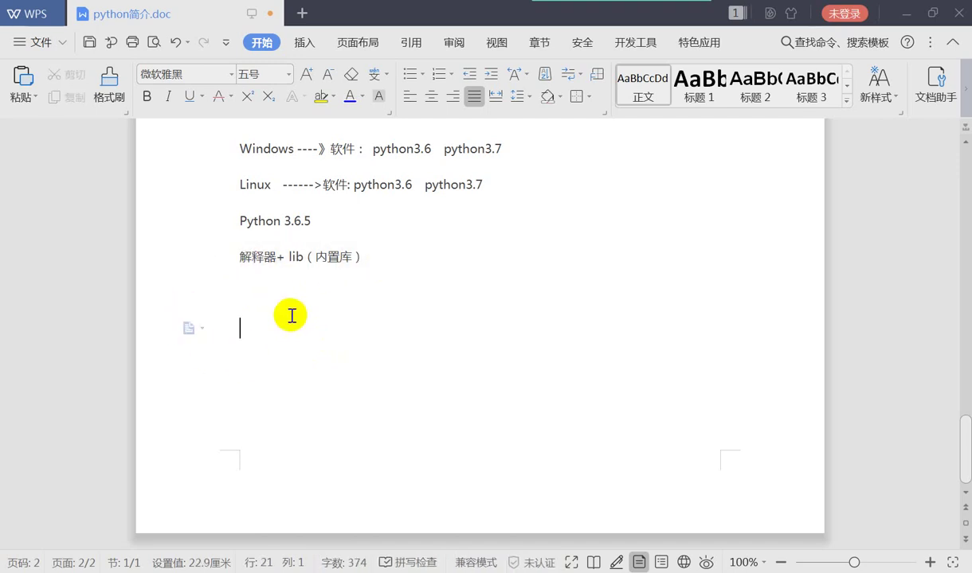
{"action": "left_click", "coordinate": [391, 258]}
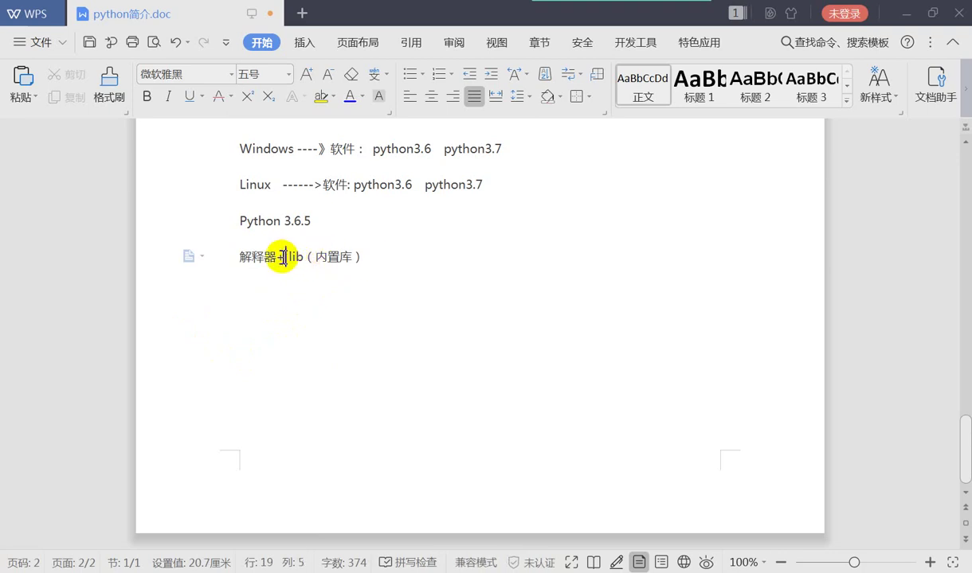
{"action": "left_click_drag", "start_coordinate": [239, 258], "coordinate": [380, 256]}
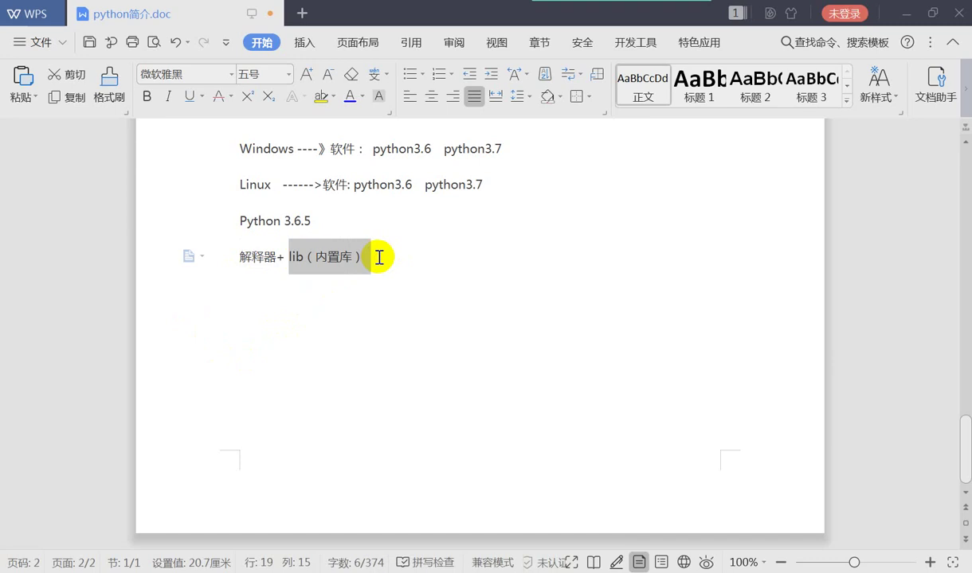
{"action": "double_click", "coordinate": [250, 258]}
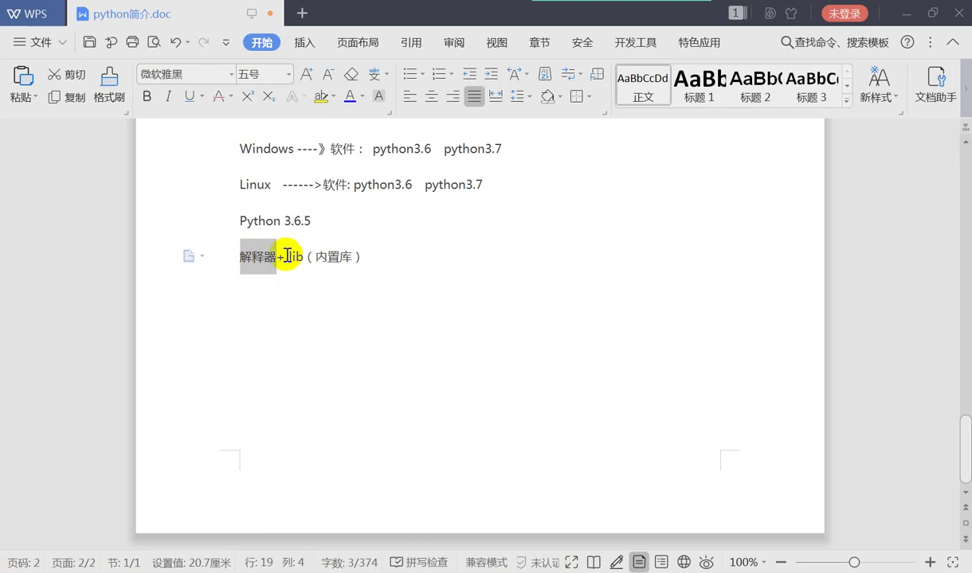
{"action": "left_click_drag", "start_coordinate": [286, 257], "coordinate": [363, 257]}
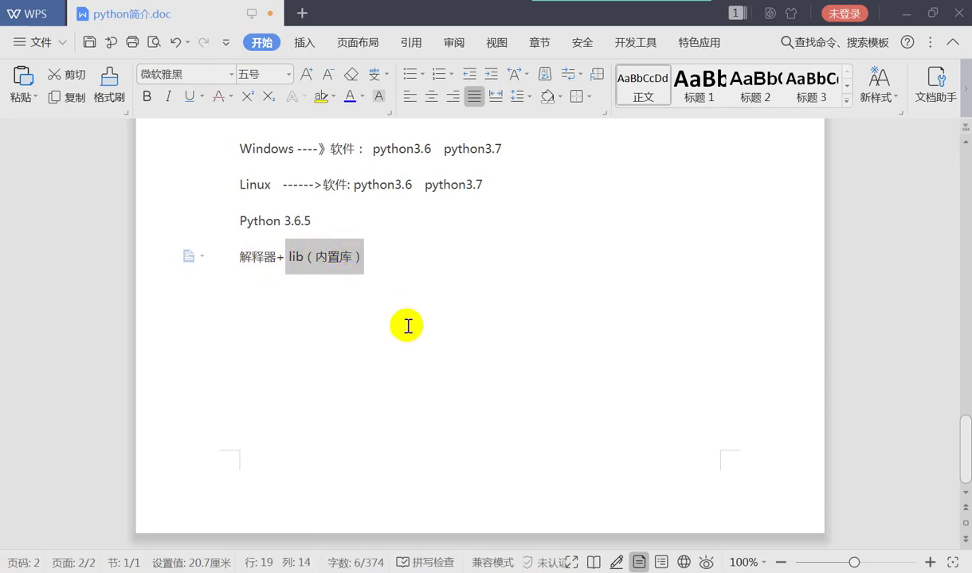
{"action": "left_click", "coordinate": [368, 259]}
{"action": "left_click", "coordinate": [240, 256]}
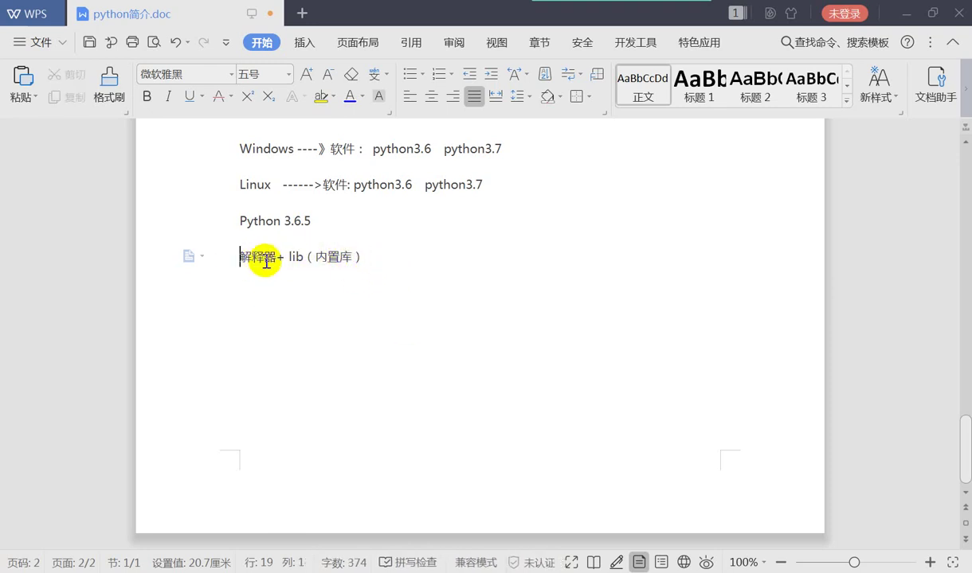
{"action": "left_click", "coordinate": [225, 220]}
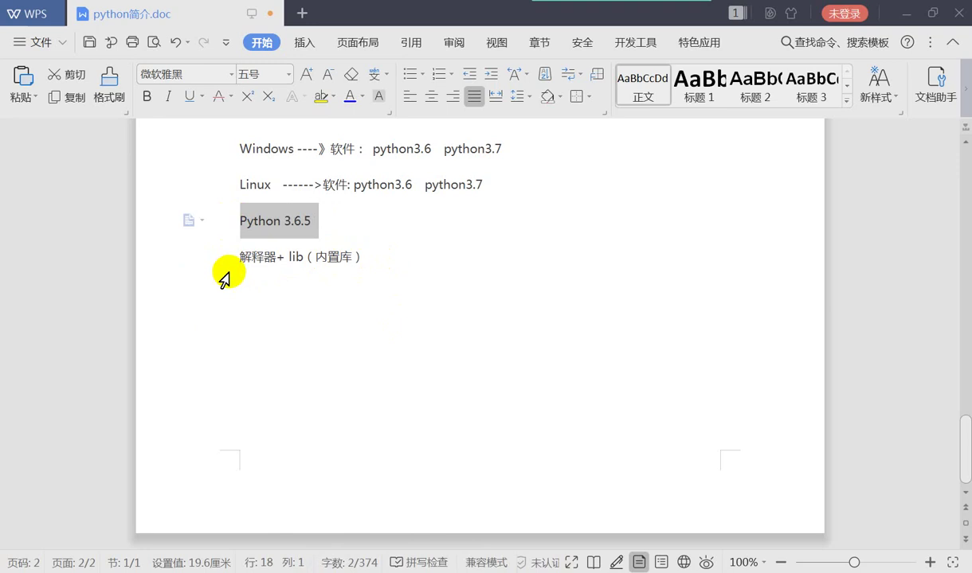
Step: Move the text "解释器+ lib（内置库）" into parentheses after "Python 3.6.5", removing it from its own line
{"action": "left_click_drag", "start_coordinate": [233, 255], "coordinate": [348, 275]}
{"action": "key", "text": "ctrl+c"}
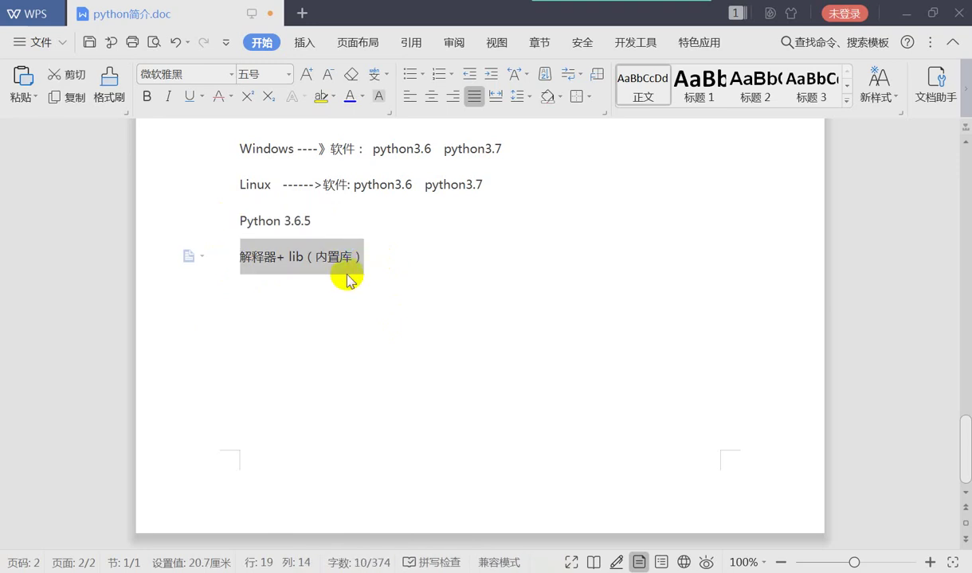
{"action": "key", "text": "BackSpace"}
{"action": "left_click", "coordinate": [353, 222]}
{"action": "type", "text": "（）"}
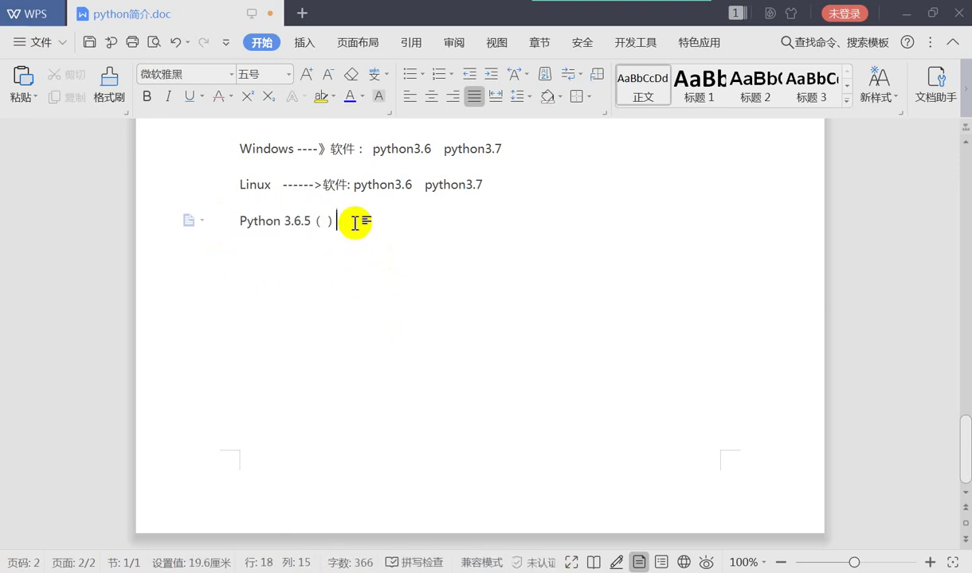
{"action": "key", "text": "Left"}
{"action": "key", "text": "ctrl+v"}
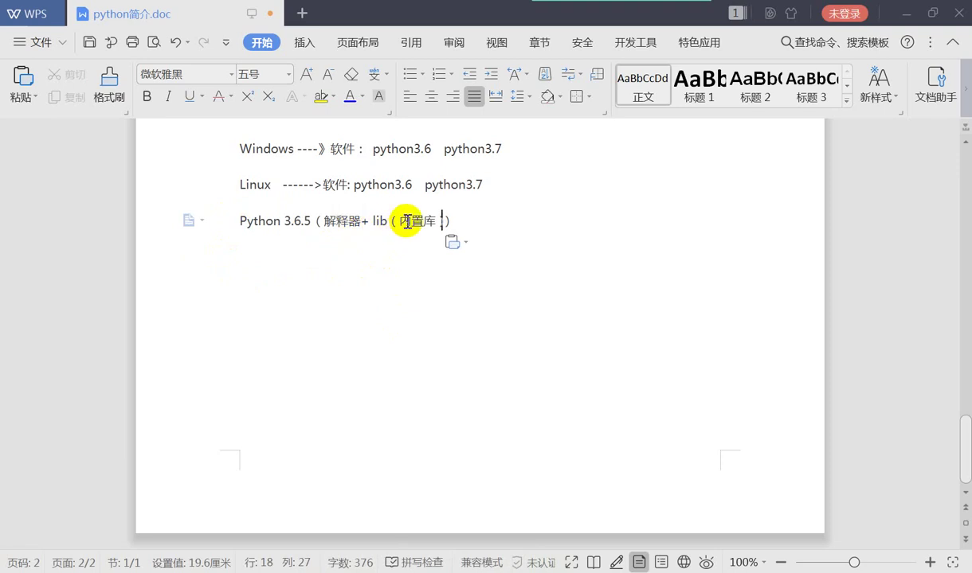
{"action": "key", "text": "shift+Left"}
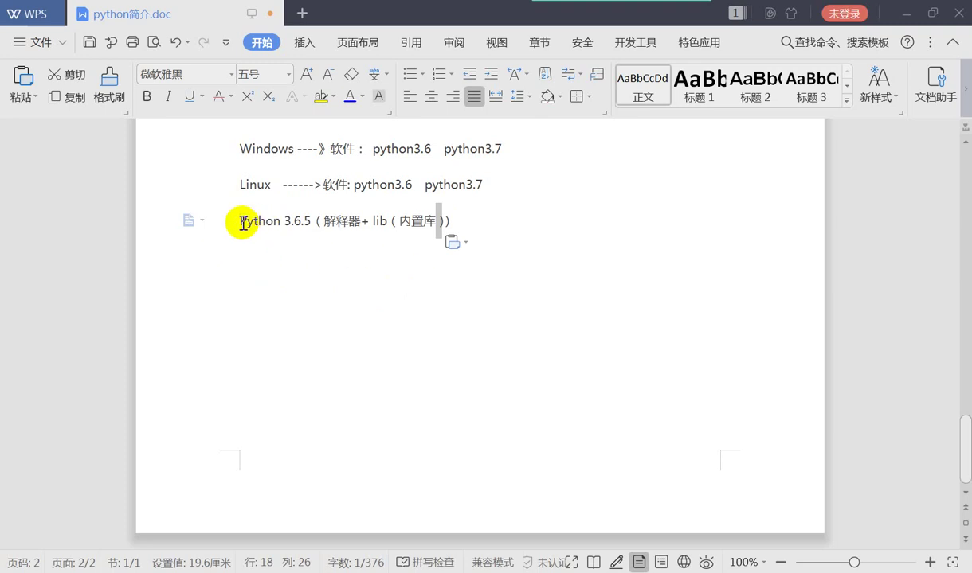
{"action": "left_click_drag", "start_coordinate": [241, 220], "coordinate": [482, 226]}
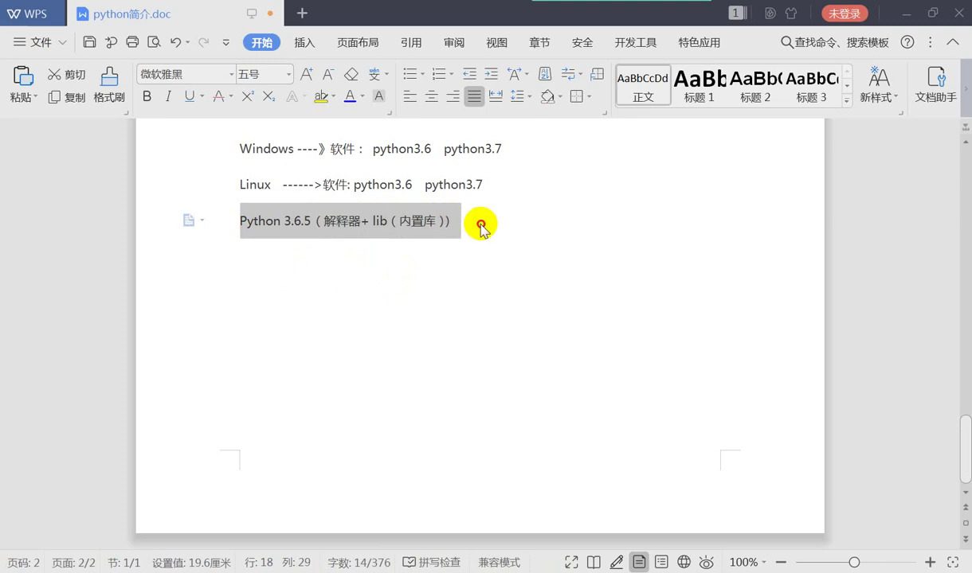
{"action": "left_click", "coordinate": [478, 225]}
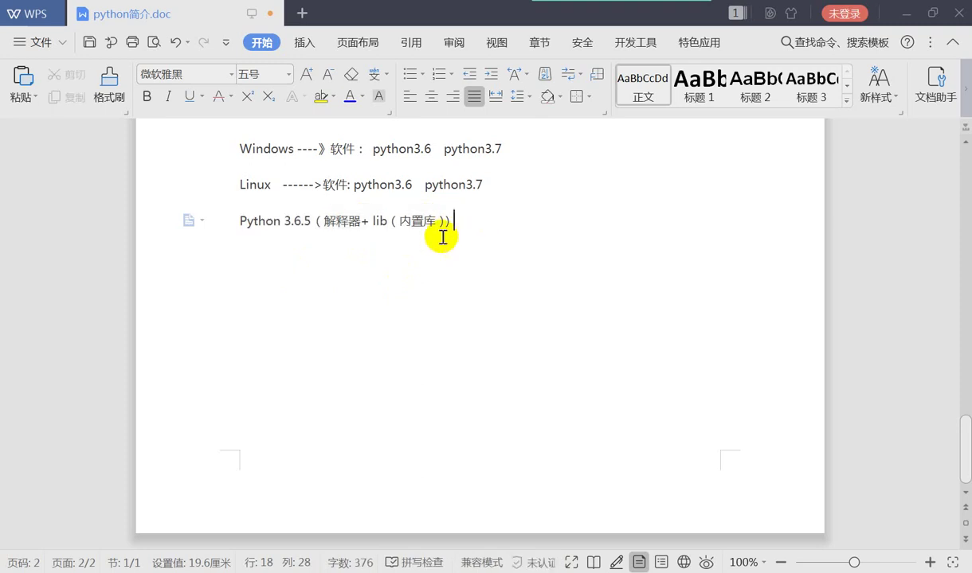
Step: Switch back to the Python36 folder in Windows Explorer, view the files in its libs folder and go back
{"action": "left_click", "coordinate": [74, 557]}
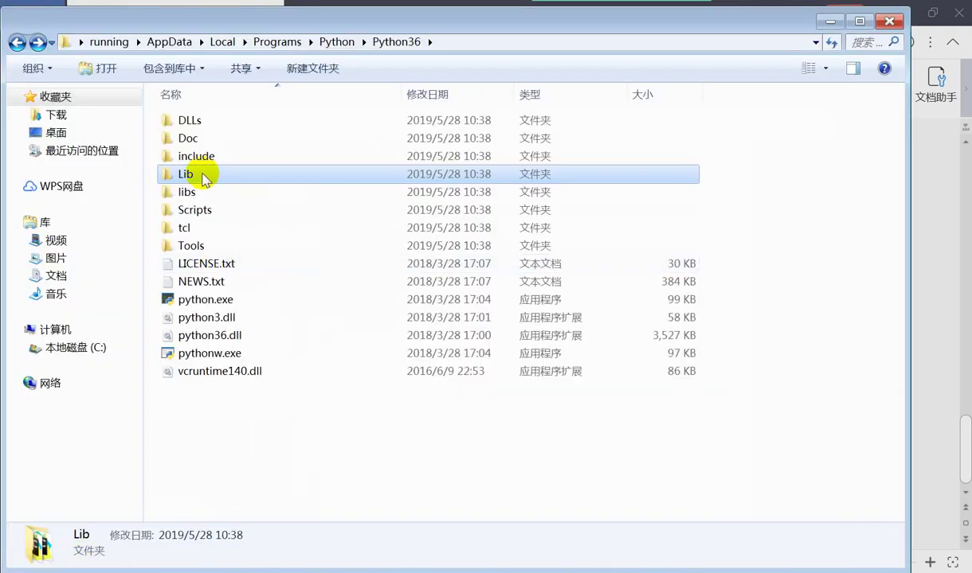
{"action": "double_click", "coordinate": [208, 192]}
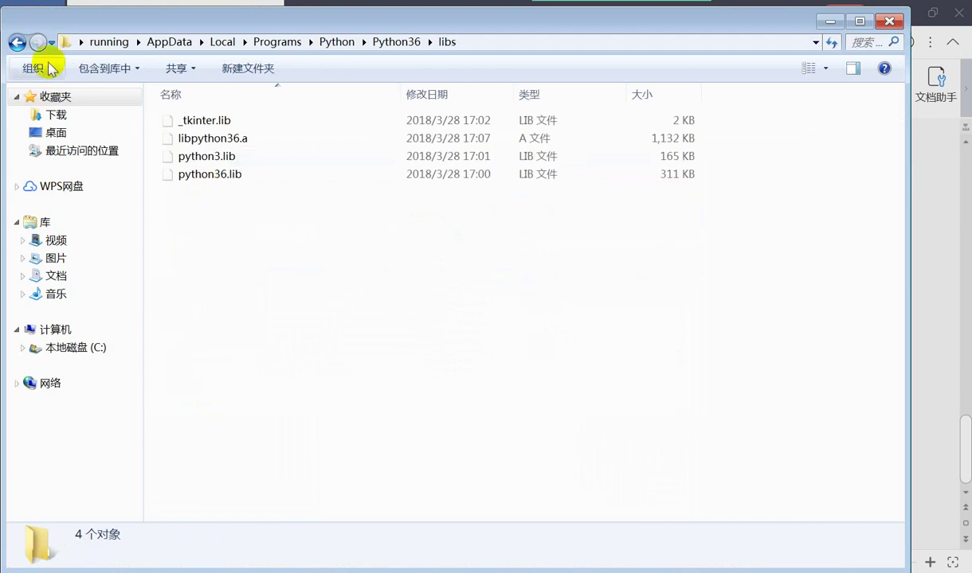
{"action": "left_click", "coordinate": [16, 44]}
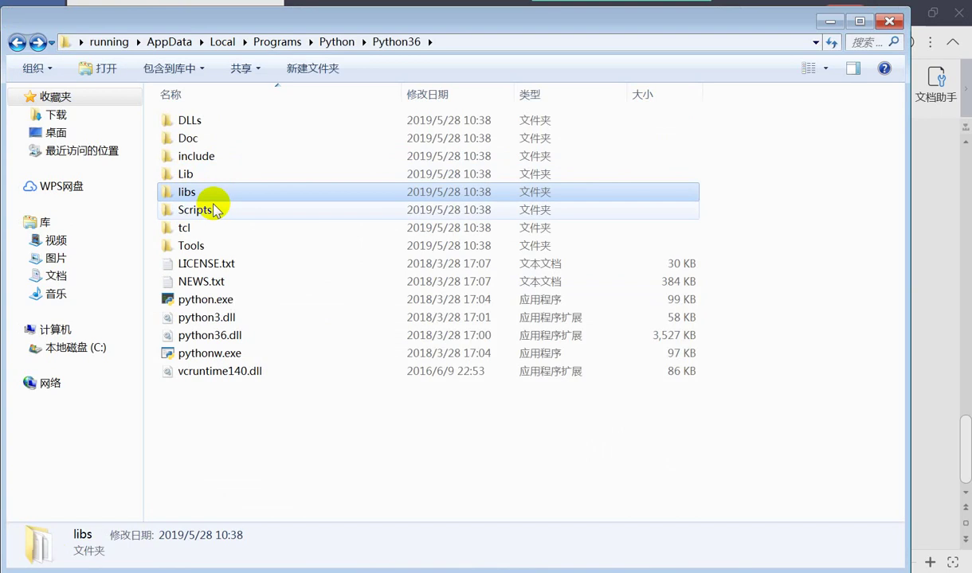
Step: Open the Scripts folder inside Python36 to view its files
{"action": "left_click", "coordinate": [183, 174]}
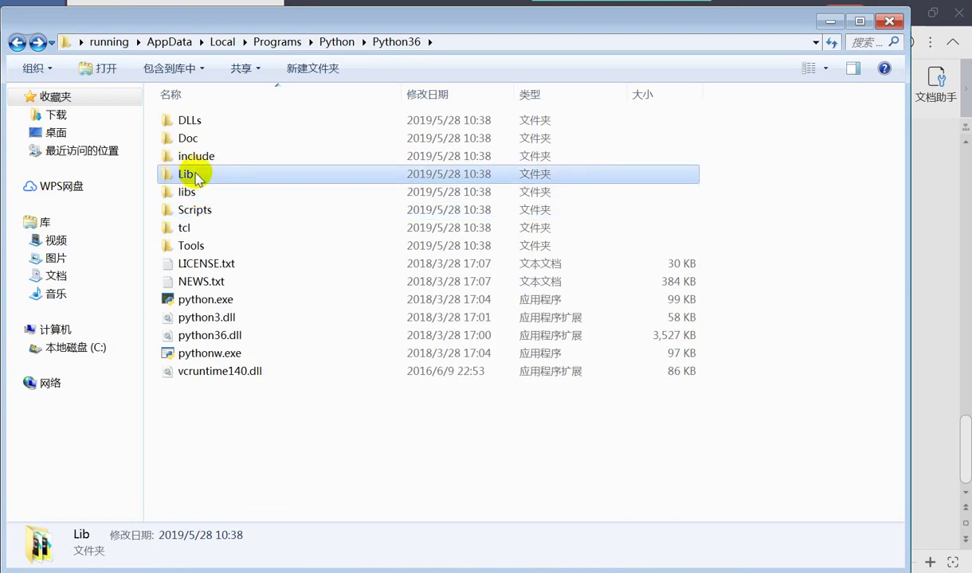
{"action": "double_click", "coordinate": [206, 215]}
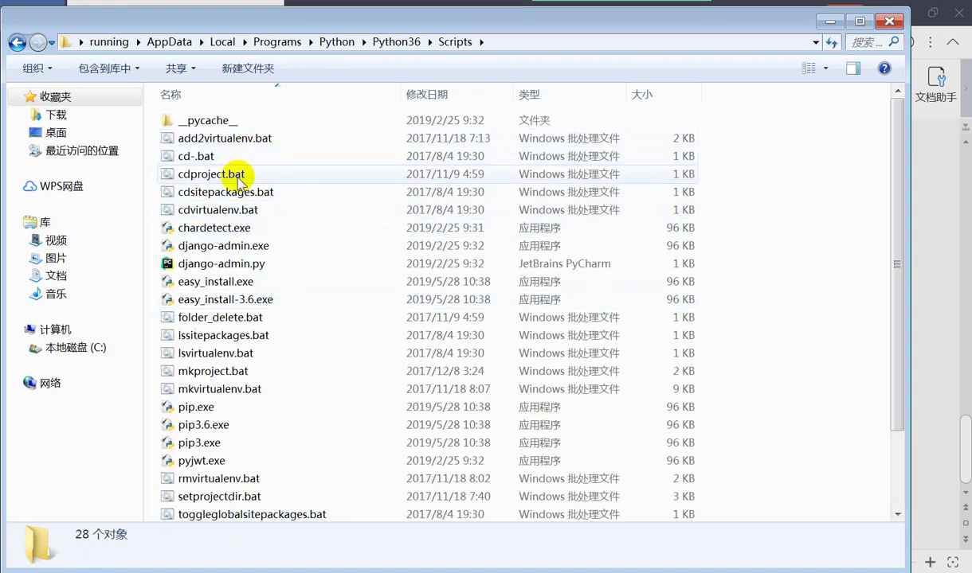
Step: Examine the executables in the Scripts folder, selecting pip.exe, pip3.6.exe and pip3.exe, virtualenvwrapper.bat, and pip.exe alone
{"action": "scroll", "coordinate": [336, 278], "scroll_direction": "down", "scroll_amount": 2}
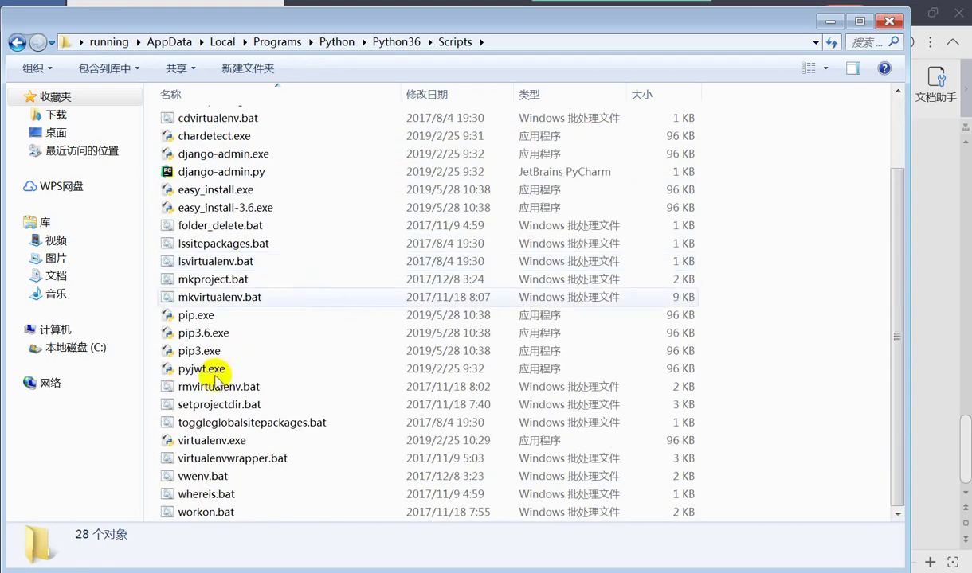
{"action": "left_click", "coordinate": [276, 354]}
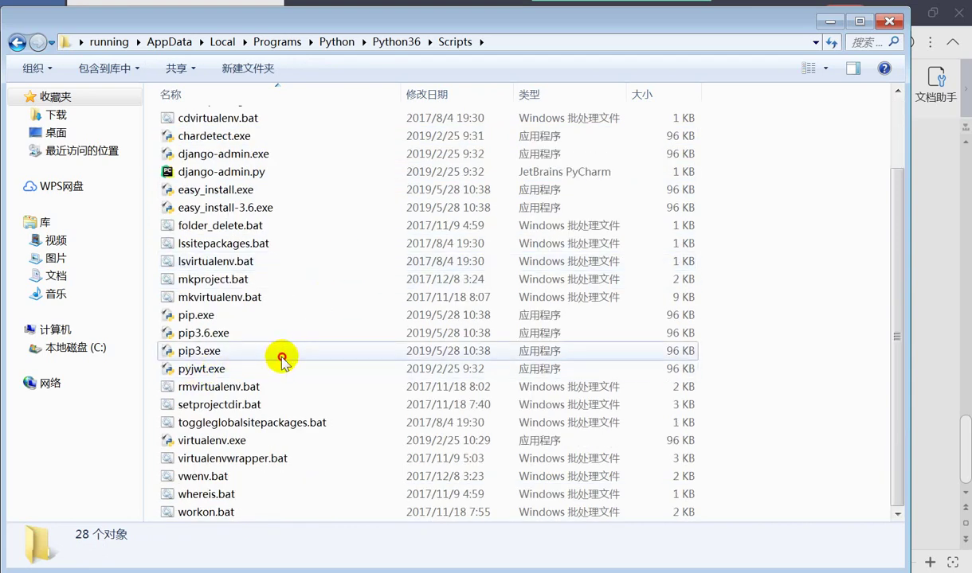
{"action": "left_click_drag", "start_coordinate": [211, 354], "coordinate": [160, 313]}
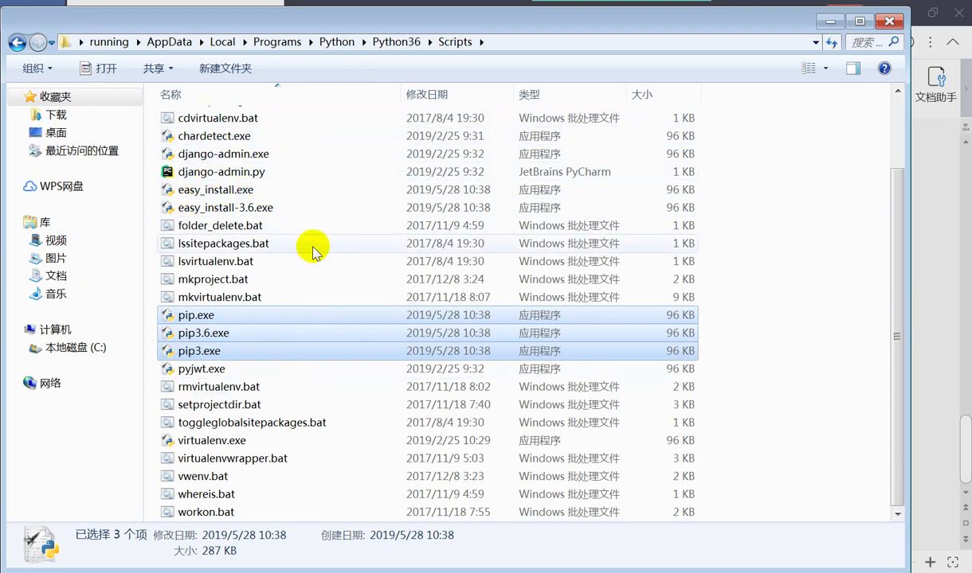
{"action": "left_click", "coordinate": [255, 459]}
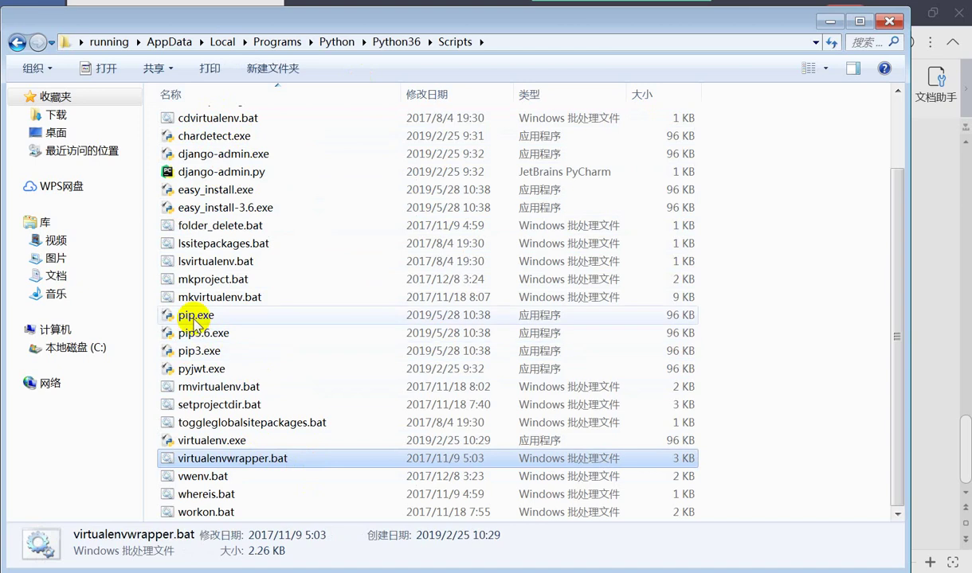
{"action": "mouse_move", "coordinate": [196, 315]}
{"action": "left_mouse_down"}
{"action": "mouse_move", "coordinate": [203, 338]}
{"action": "mouse_move", "coordinate": [192, 310]}
{"action": "left_mouse_up"}
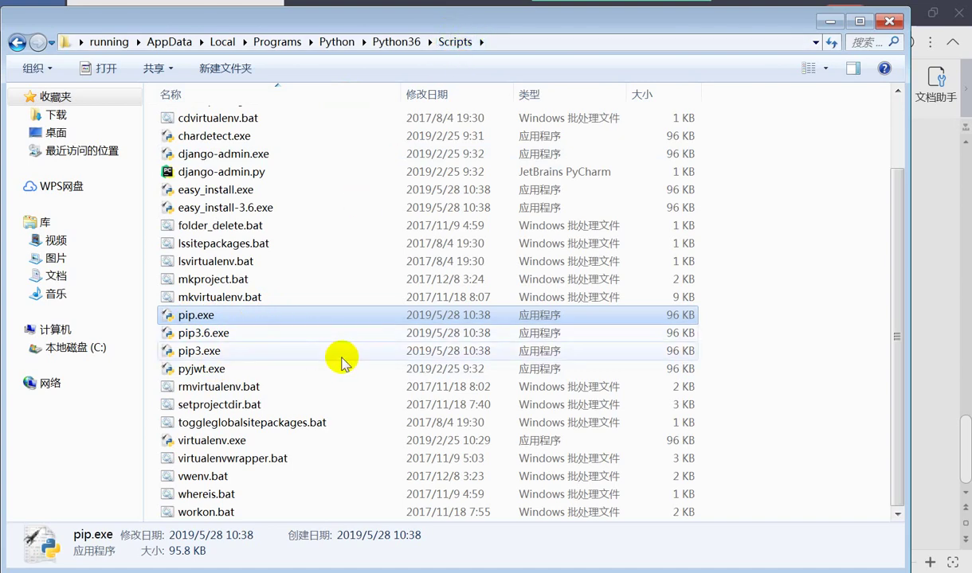
{"action": "scroll", "coordinate": [341, 361], "scroll_direction": "up", "scroll_amount": 2}
{"action": "scroll", "coordinate": [340, 361], "scroll_direction": "down", "scroll_amount": 1}
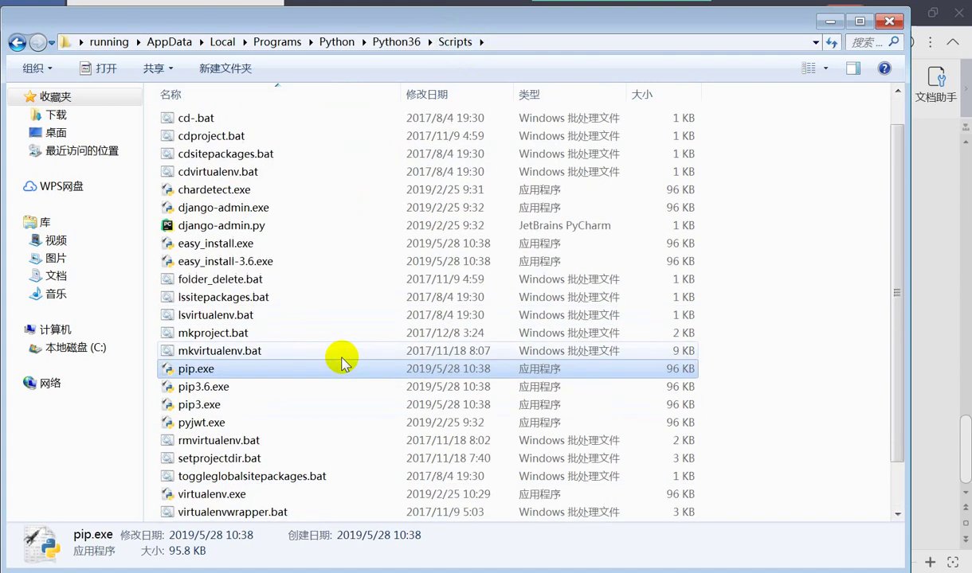
{"action": "scroll", "coordinate": [341, 361], "scroll_direction": "down", "scroll_amount": 1}
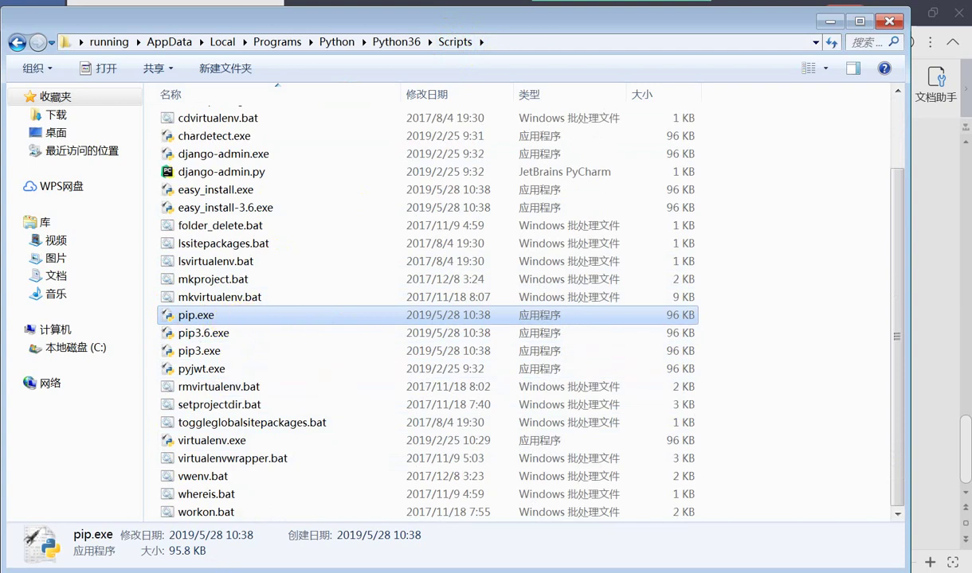
Step: Switch to python简介.doc in WPS, insert "+pip （包管理器）" after "lib（内置库）" inside the parentheses, and start a new line below
{"action": "key", "text": "alt+Tab"}
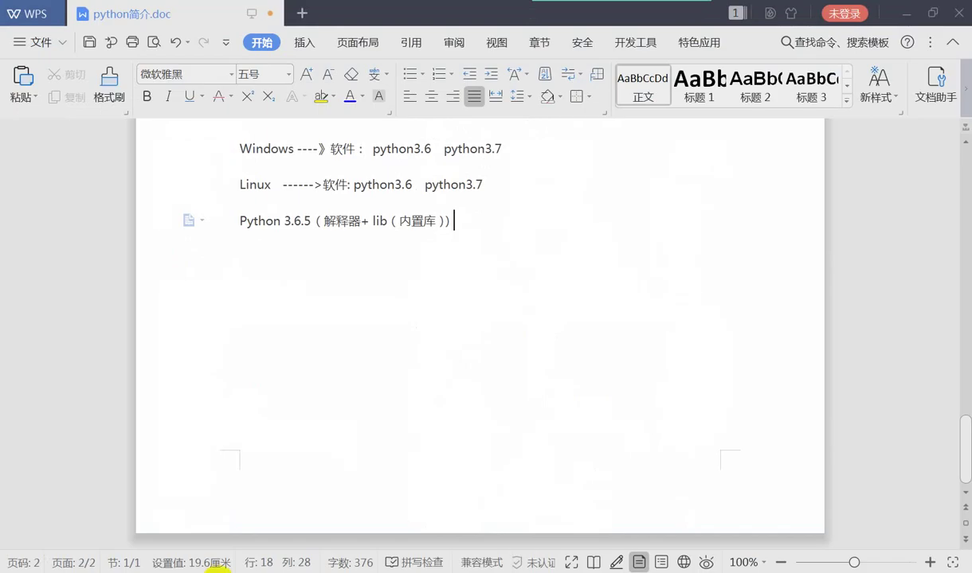
{"action": "left_click", "coordinate": [445, 221]}
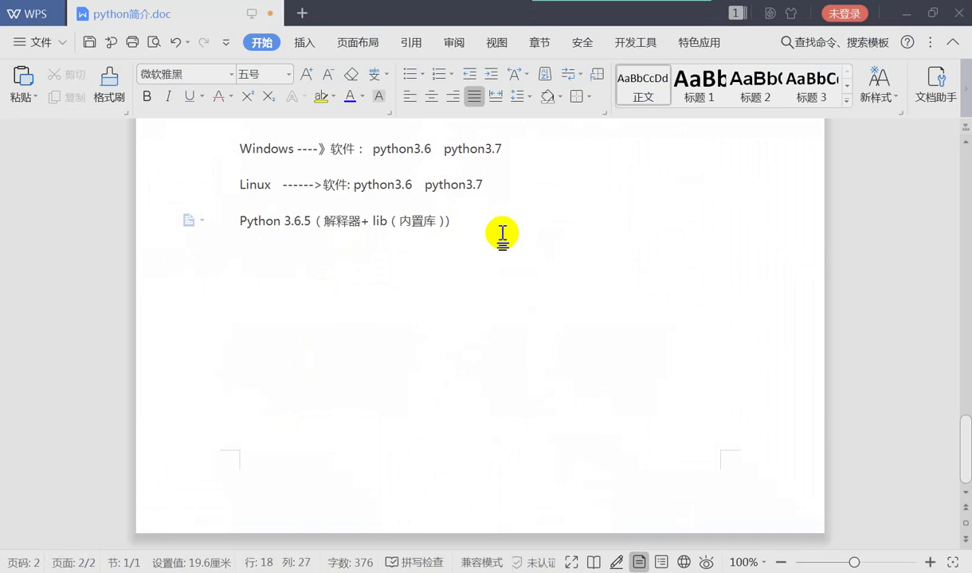
{"action": "type", "text": "+pip （包"}
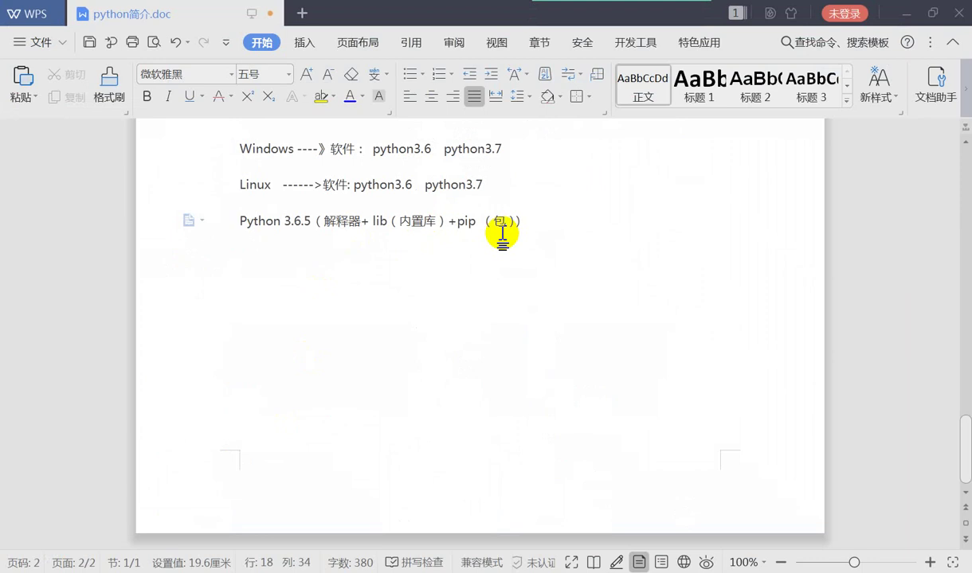
{"action": "type", "text": "管理器"}
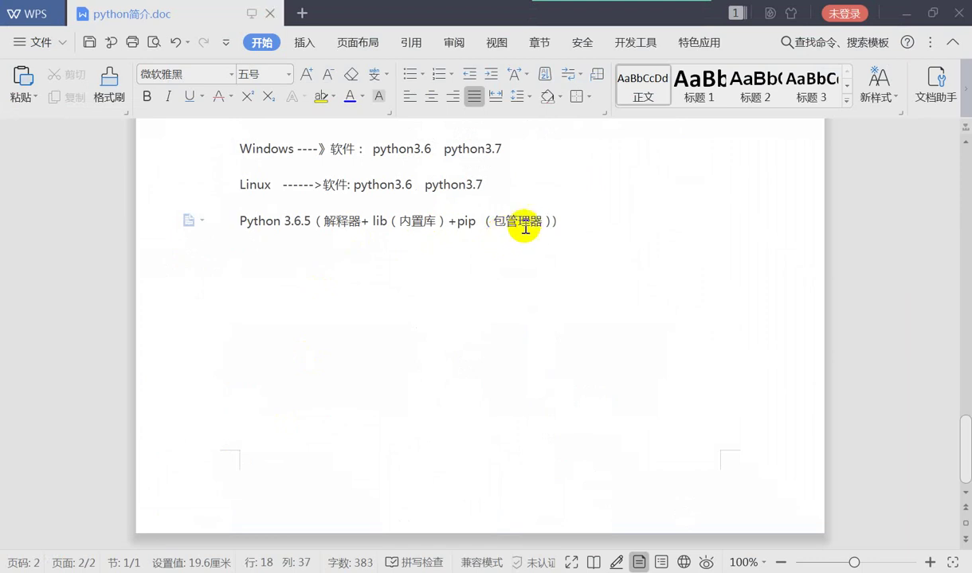
{"action": "left_click", "coordinate": [581, 234]}
{"action": "key", "text": "Return"}
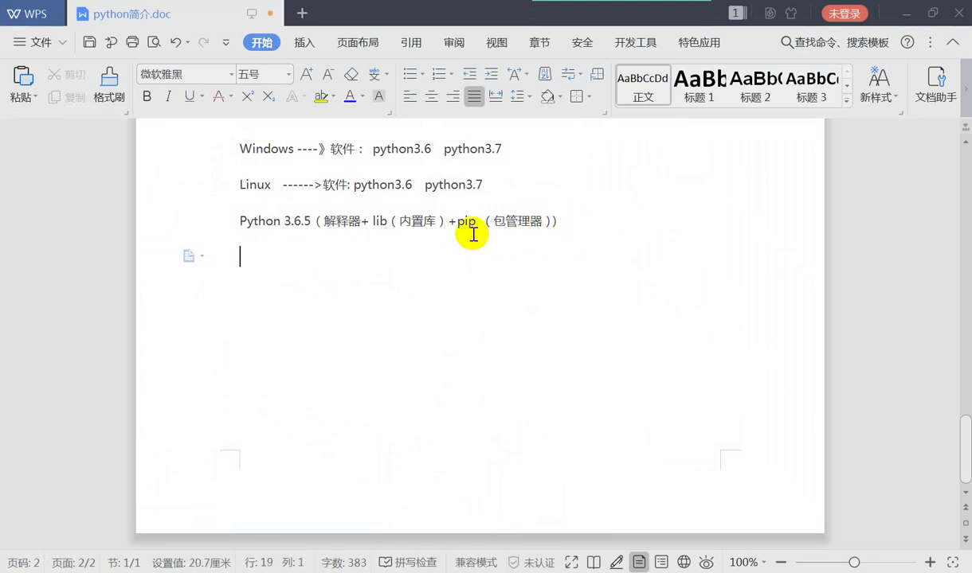
Step: Add the line "可扩展性：" below the Python 3.6.5 line and start a new line after it
{"action": "left_click_drag", "start_coordinate": [446, 221], "coordinate": [370, 216]}
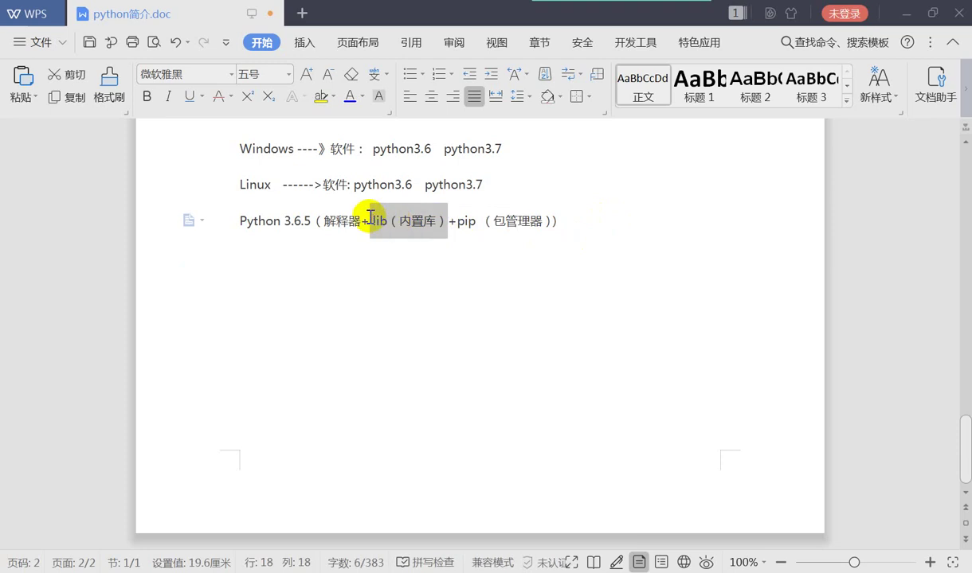
{"action": "left_click", "coordinate": [243, 254]}
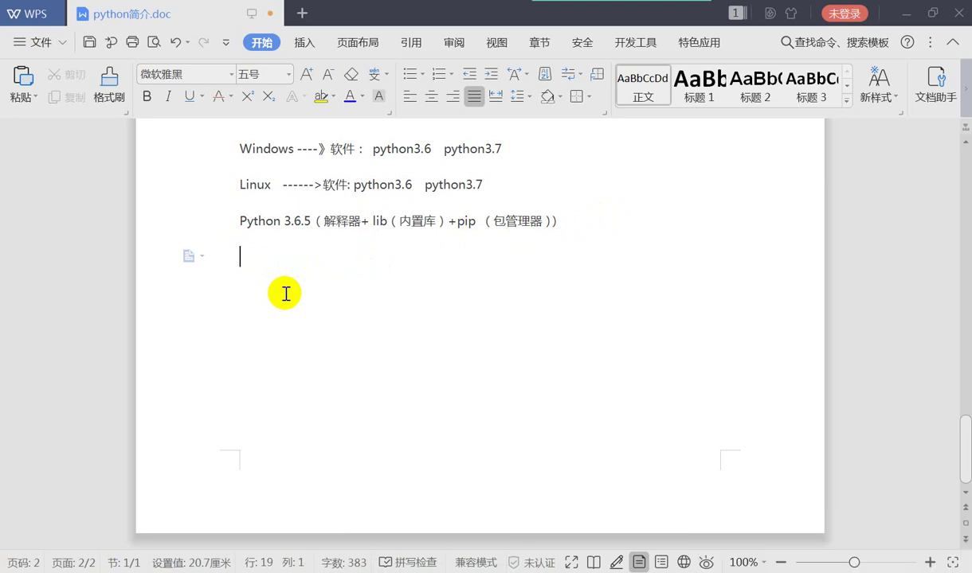
{"action": "type", "text": "可扩展"}
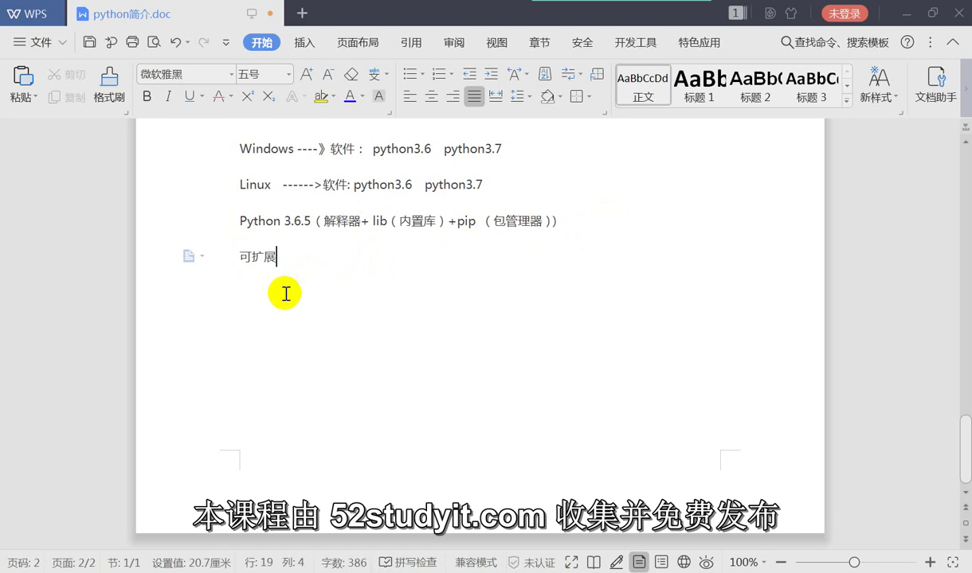
{"action": "type", "text": "性："}
{"action": "key", "text": "Return"}
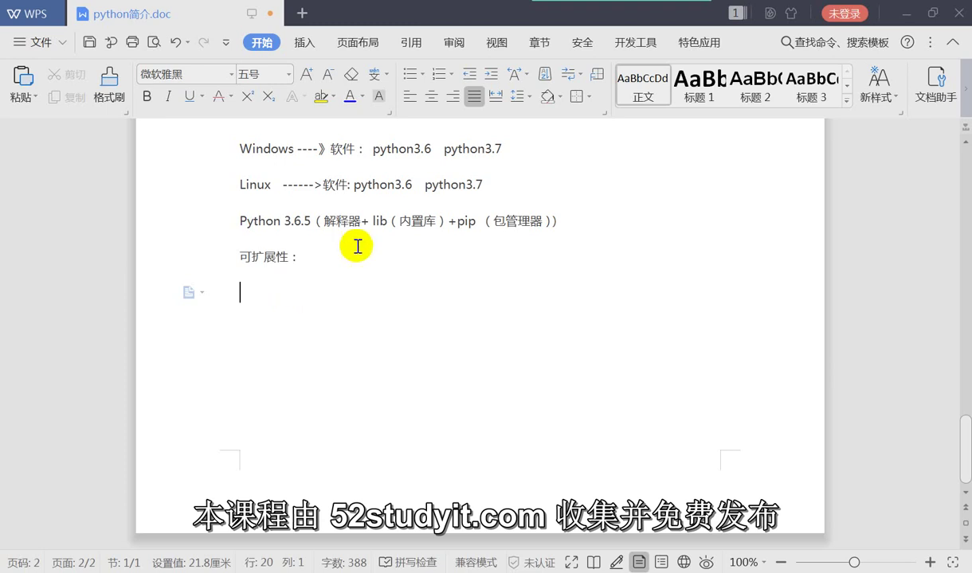
Step: Review the Python 3.6.5 line by highlighting "lib（内置库）" and "pip" in turn
{"action": "double_click", "coordinate": [384, 223]}
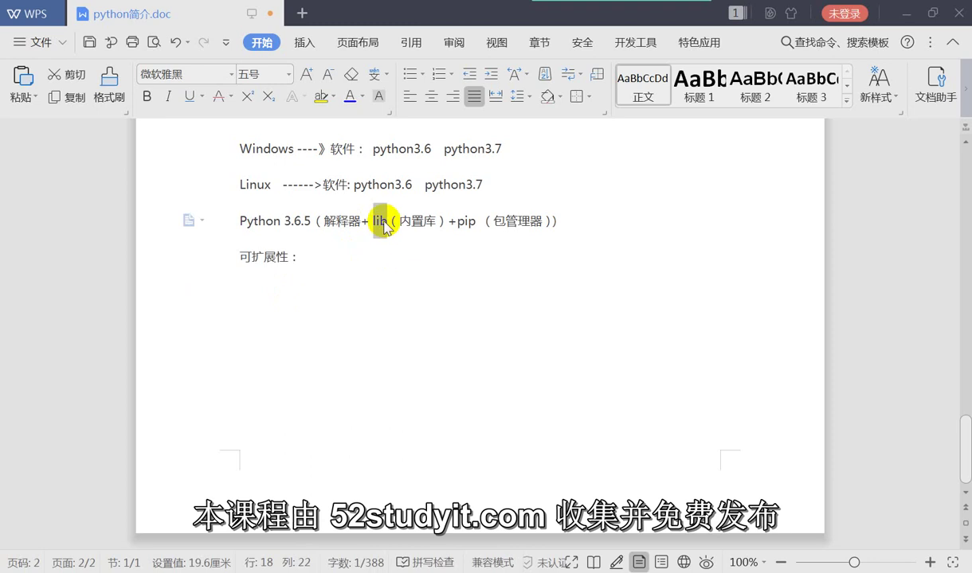
{"action": "left_click", "coordinate": [436, 284]}
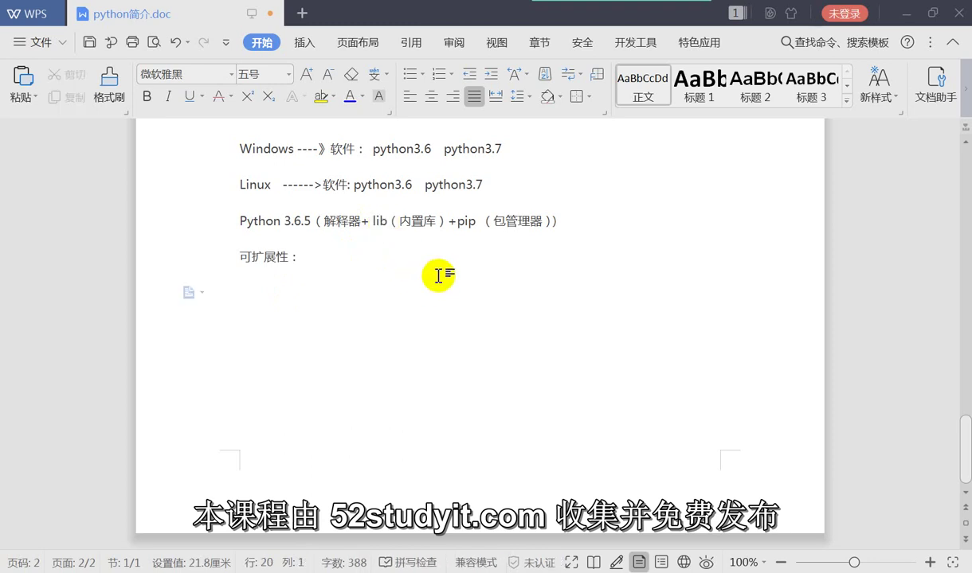
{"action": "left_click", "coordinate": [414, 223]}
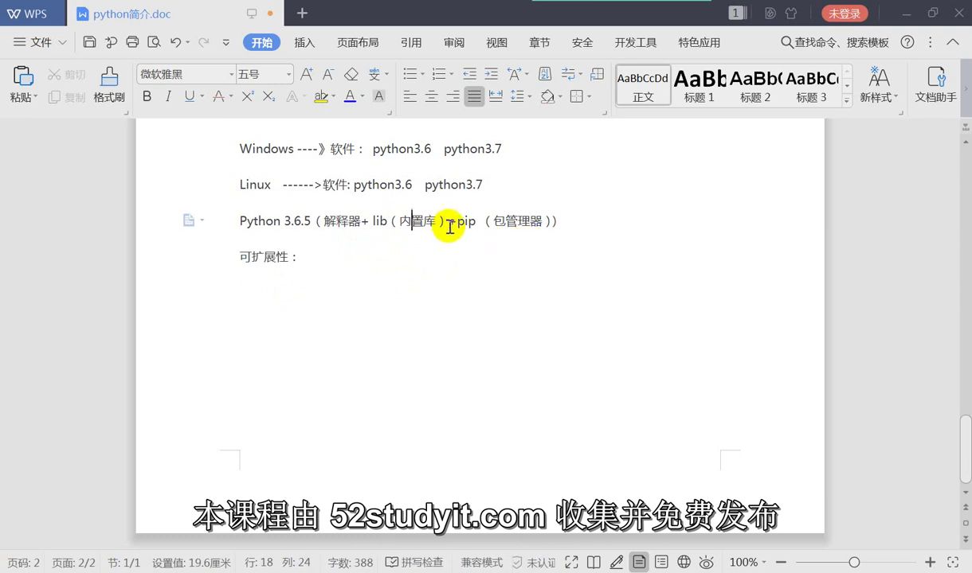
{"action": "double_click", "coordinate": [445, 223]}
{"action": "left_click_drag", "start_coordinate": [408, 222], "coordinate": [373, 220]}
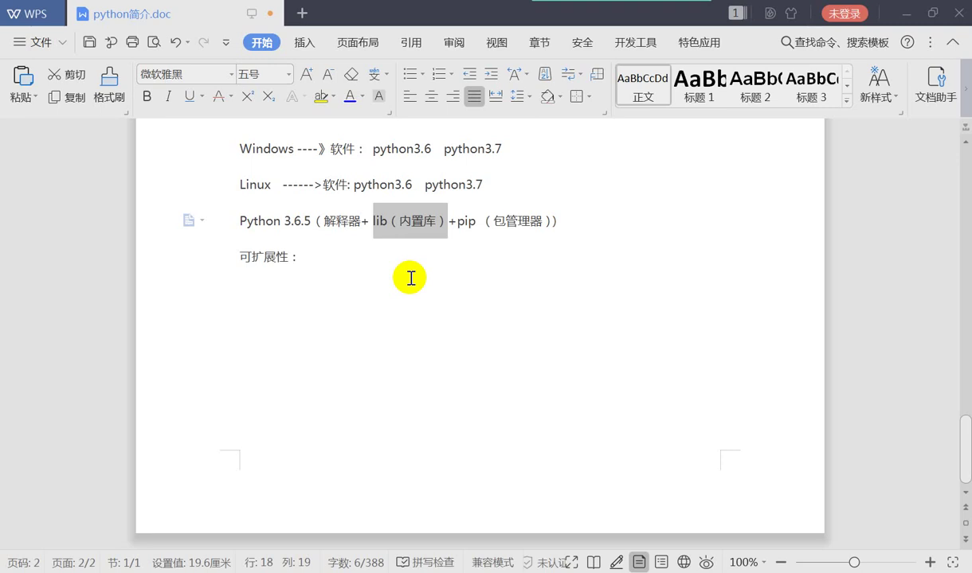
{"action": "left_click", "coordinate": [462, 243]}
{"action": "double_click", "coordinate": [464, 221]}
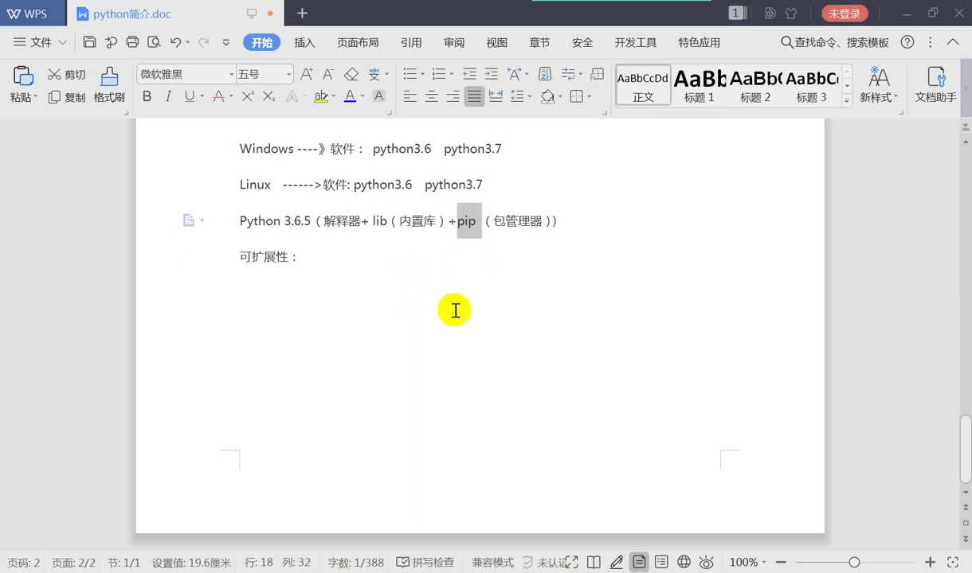
Step: Insert "：pip.exe" after "包管理器" in the Python 3.6.5 line
{"action": "left_click", "coordinate": [321, 271]}
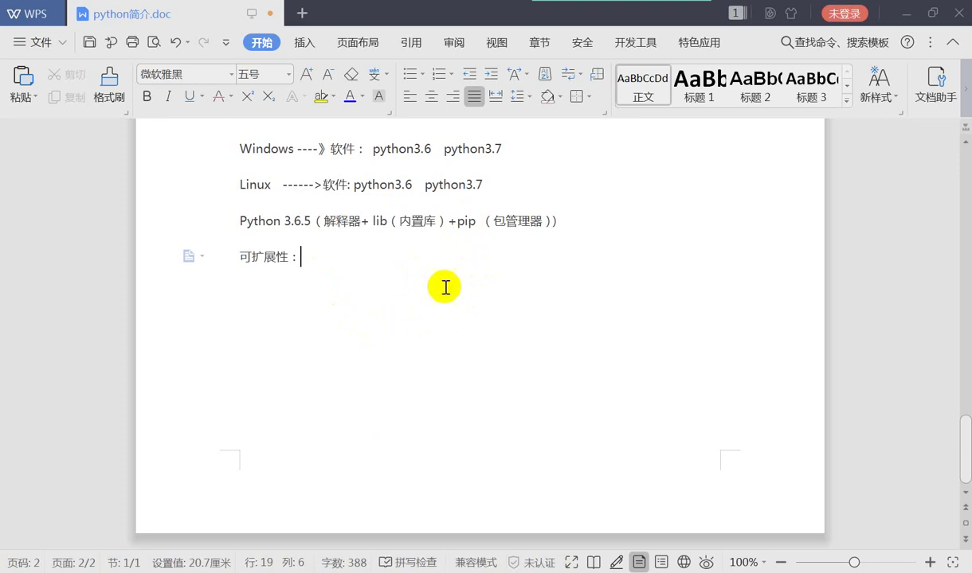
{"action": "left_click", "coordinate": [544, 223]}
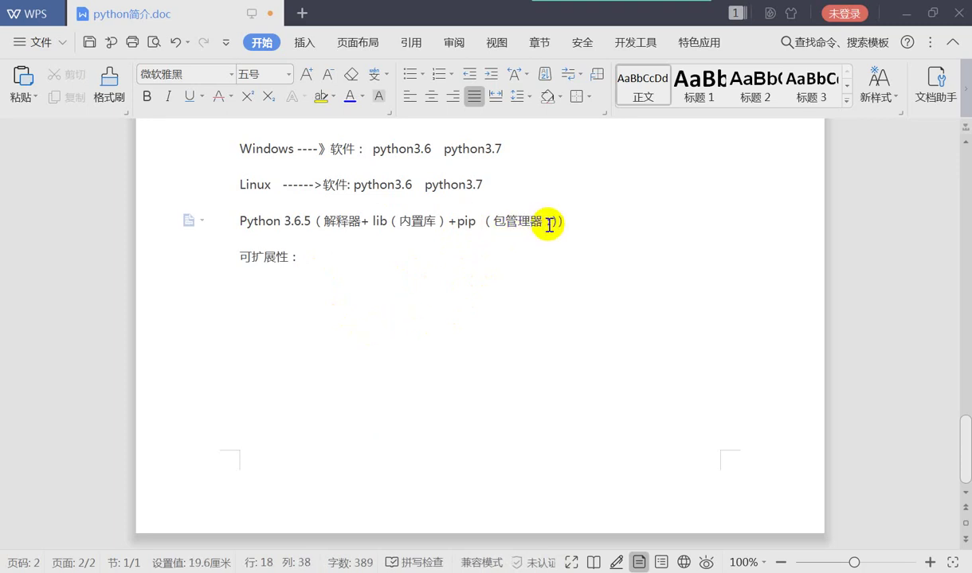
{"action": "type", "text": "pip.exe"}
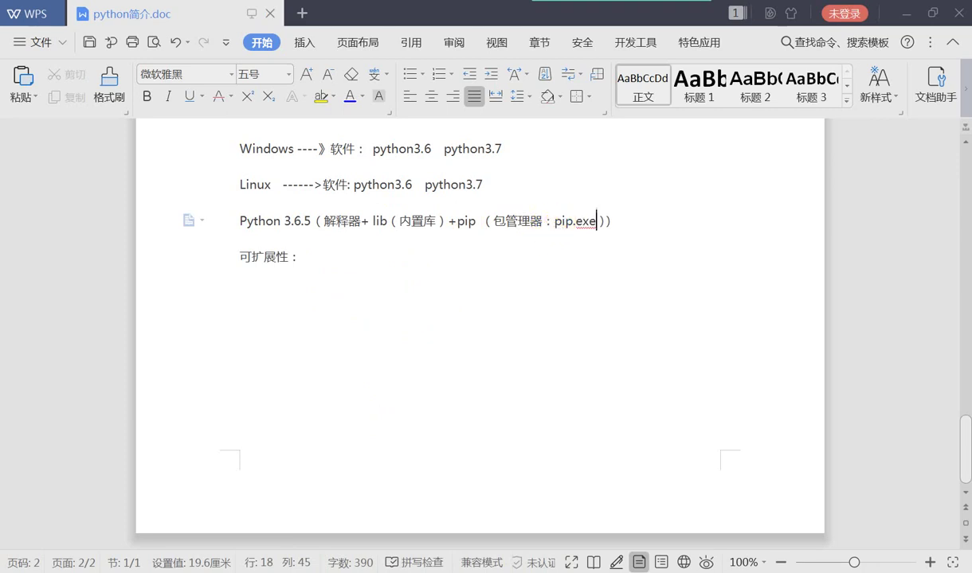
Step: Switch to the Scripts folder in Windows Explorer to look at pip.exe, and return to the WPS document
{"action": "left_click", "coordinate": [65, 561]}
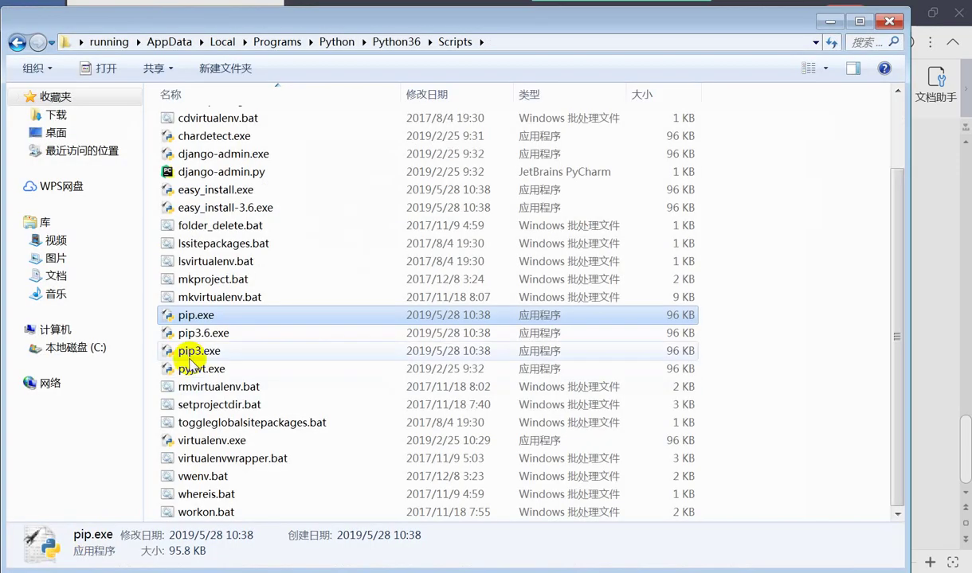
{"action": "left_click", "coordinate": [185, 317]}
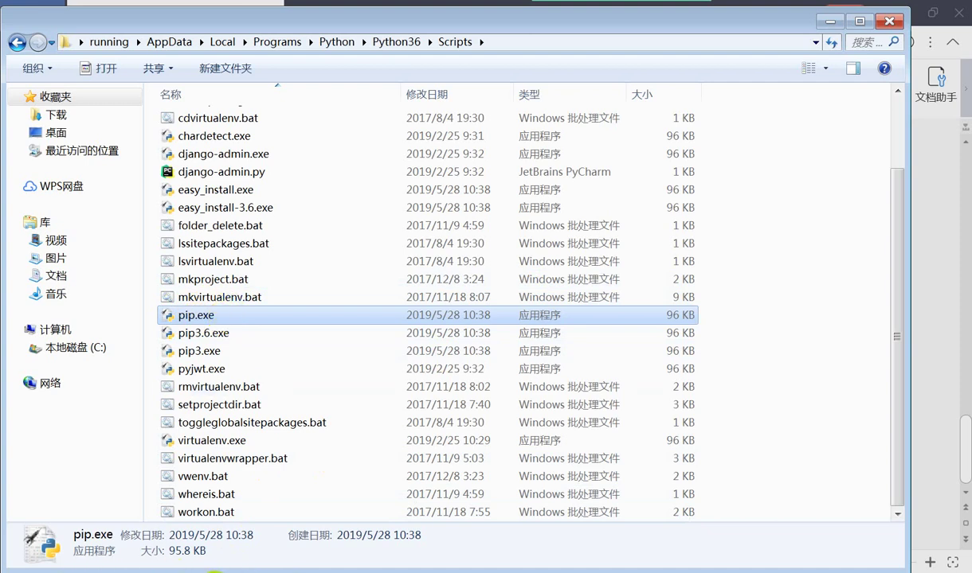
{"action": "left_click", "coordinate": [215, 572]}
Step: Review "pip.exe" in the Python 3.6.5 line and highlight the "可扩展性：" line below it
{"action": "left_click_drag", "start_coordinate": [555, 223], "coordinate": [600, 213]}
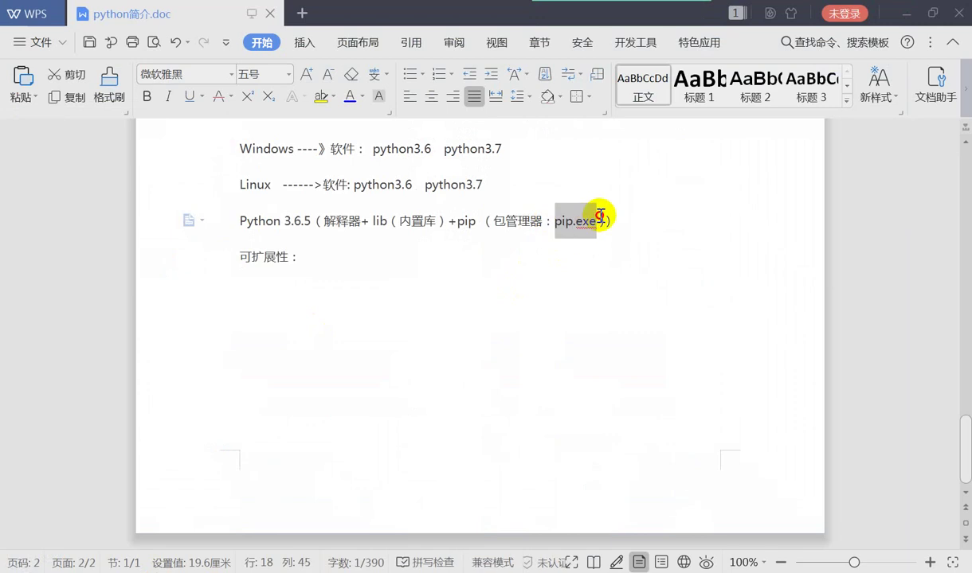
{"action": "left_click", "coordinate": [581, 223]}
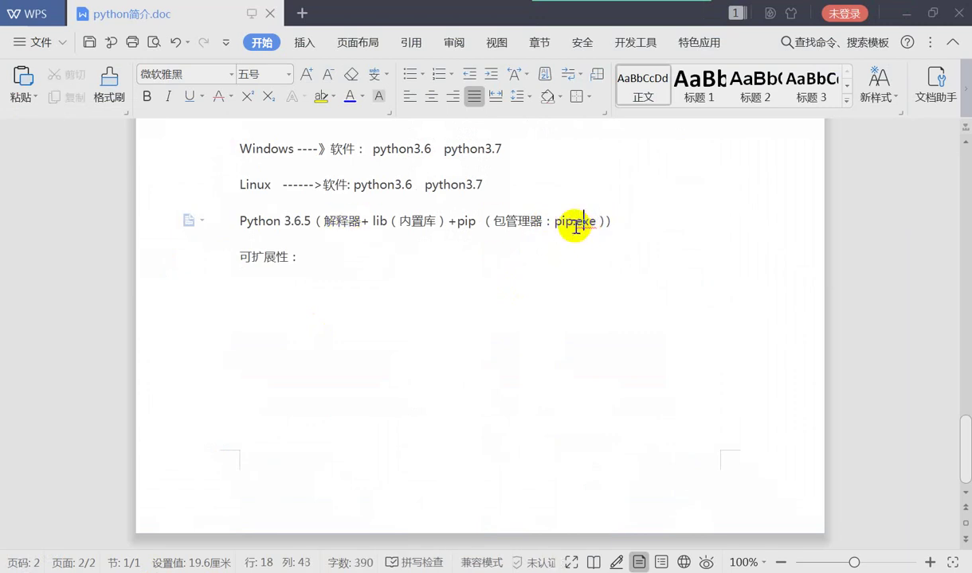
{"action": "key", "text": "Left"}
{"action": "key", "text": "Left"}
{"action": "key", "text": "Left"}
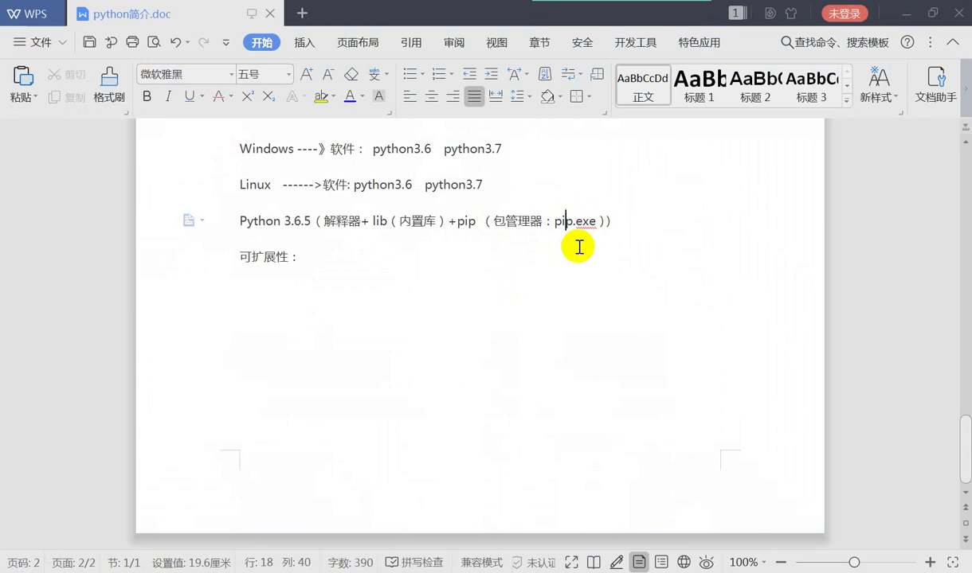
{"action": "left_click_drag", "start_coordinate": [299, 258], "coordinate": [234, 256]}
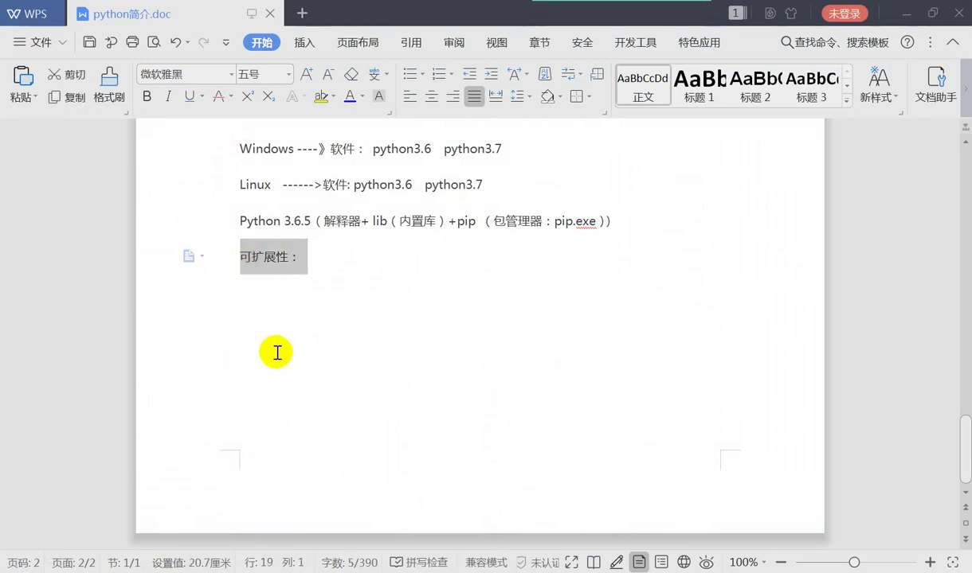
Step: Add the lines "Pip 管理：" and "增加" below "可扩展性：" and start a new line after them
{"action": "left_click", "coordinate": [263, 290]}
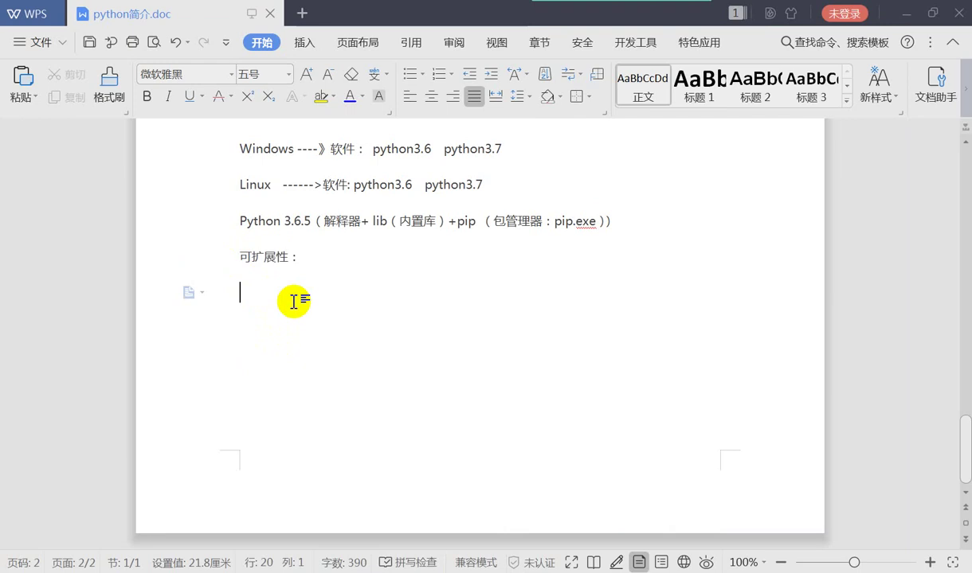
{"action": "type", "text": "pip"}
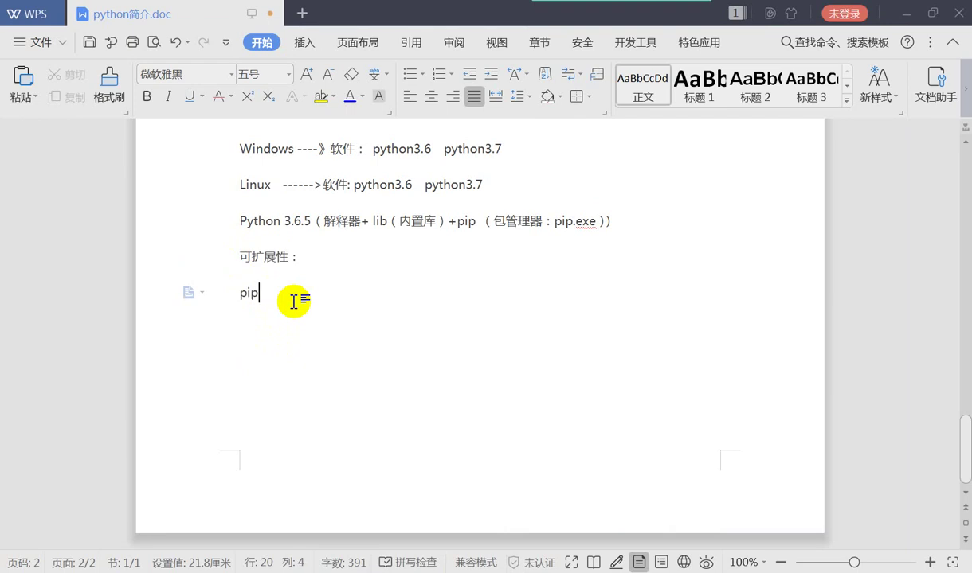
{"action": "type", "text": " gu"}
{"action": "key", "text": "BackSpace"}
{"action": "key", "text": "BackSpace"}
{"action": "type", "text": "管理"}
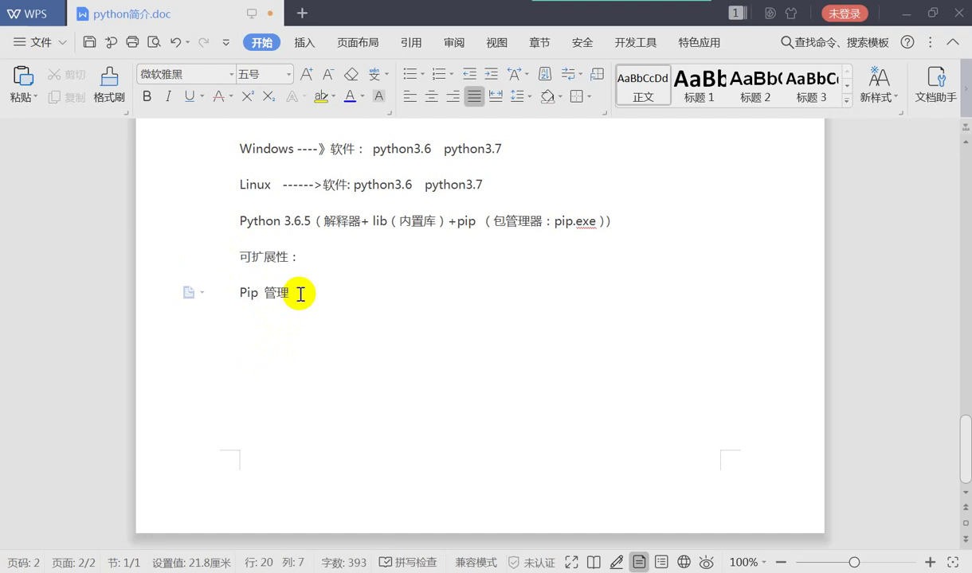
{"action": "type", "text": "："}
{"action": "key", "text": "Return"}
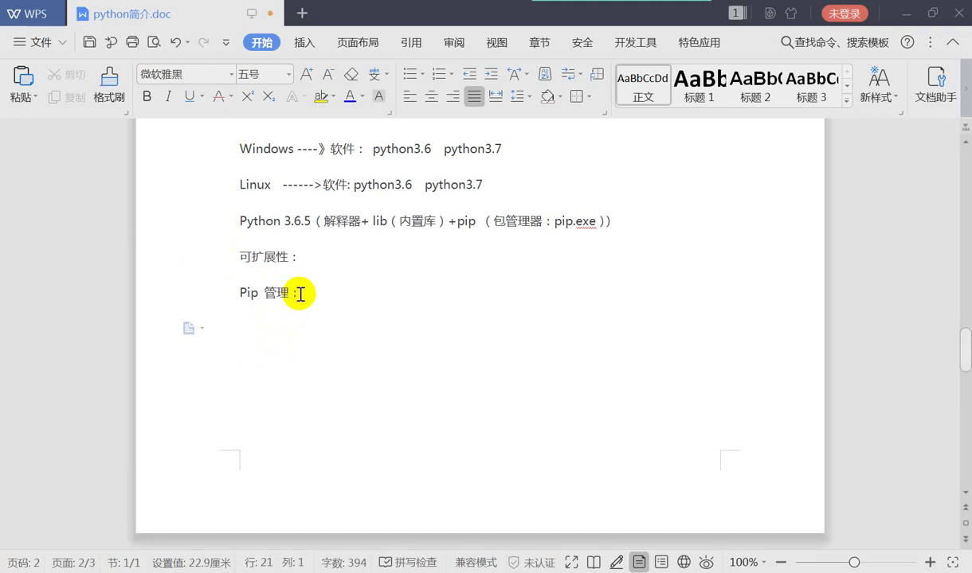
{"action": "type", "text": "增加"}
{"action": "key", "text": "Return"}
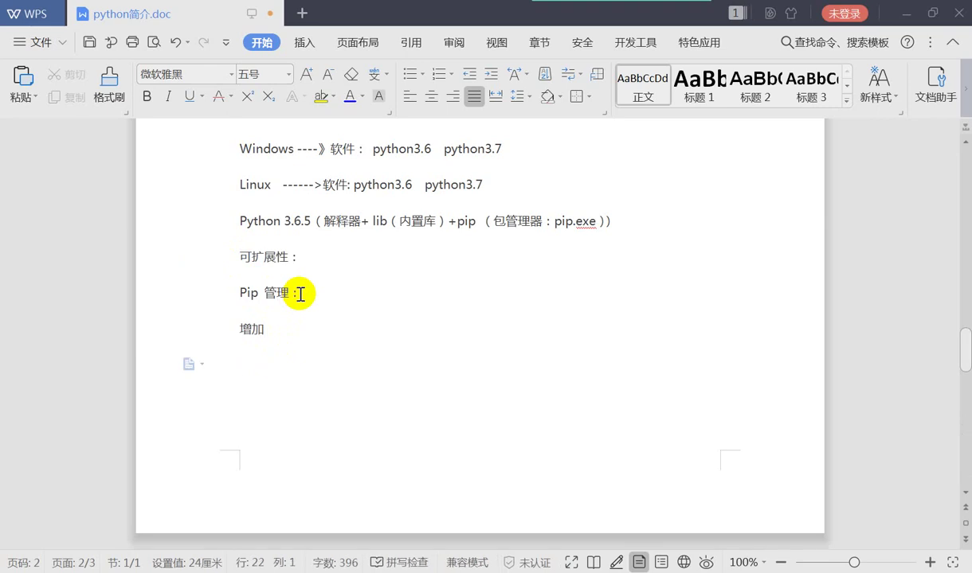
Step: Add the line "删除" below "增加", highlight the lines under "可扩展性：", and start a new line after "删除"
{"action": "type", "text": "删除"}
{"action": "left_click_drag", "start_coordinate": [268, 365], "coordinate": [255, 296]}
{"action": "double_click", "coordinate": [254, 294]}
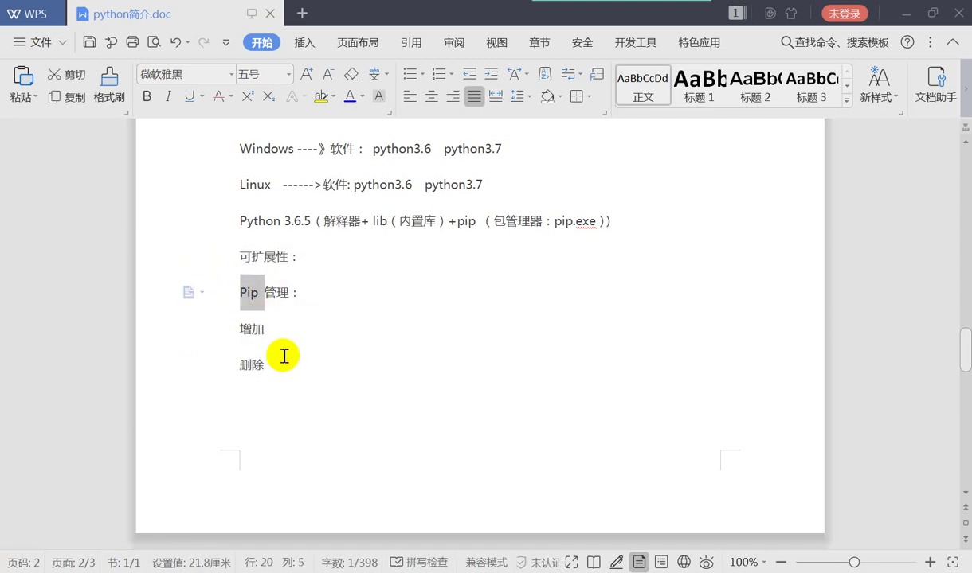
{"action": "left_click_drag", "start_coordinate": [283, 355], "coordinate": [240, 291]}
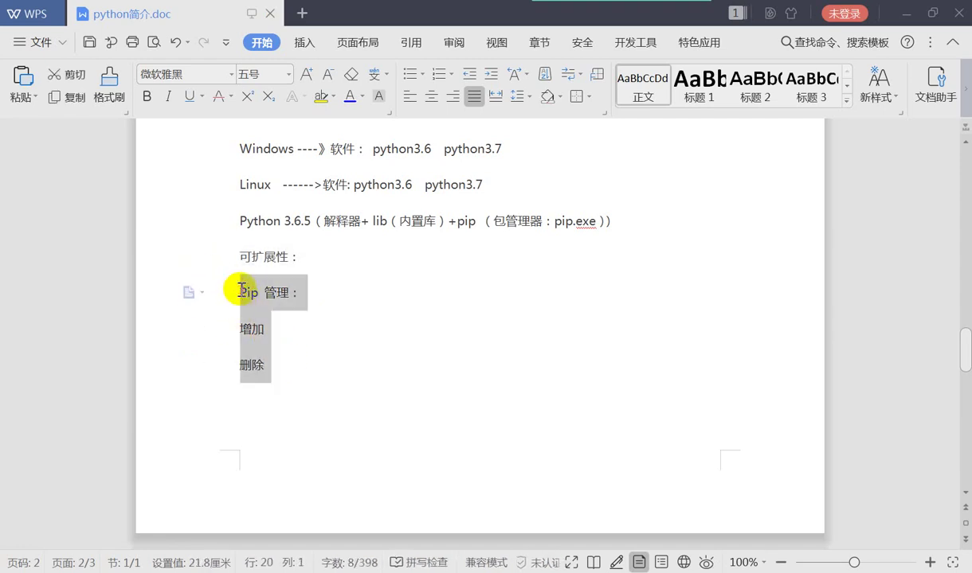
{"action": "left_click", "coordinate": [283, 384]}
{"action": "key", "text": "Return"}
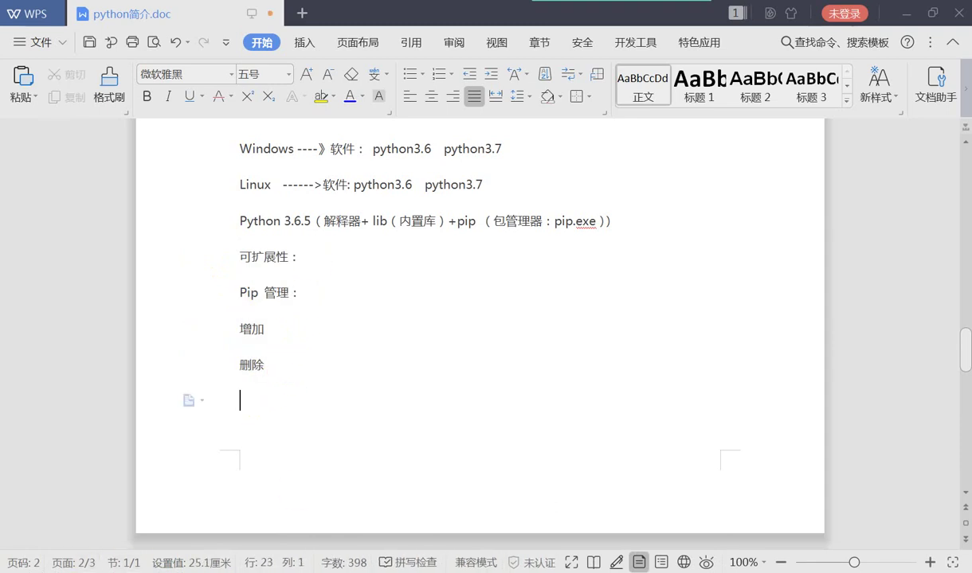
Step: Switch to Windows Explorer, look into the tcl and Tools folders of Python36, and select python.exe
{"action": "left_click", "coordinate": [32, 567]}
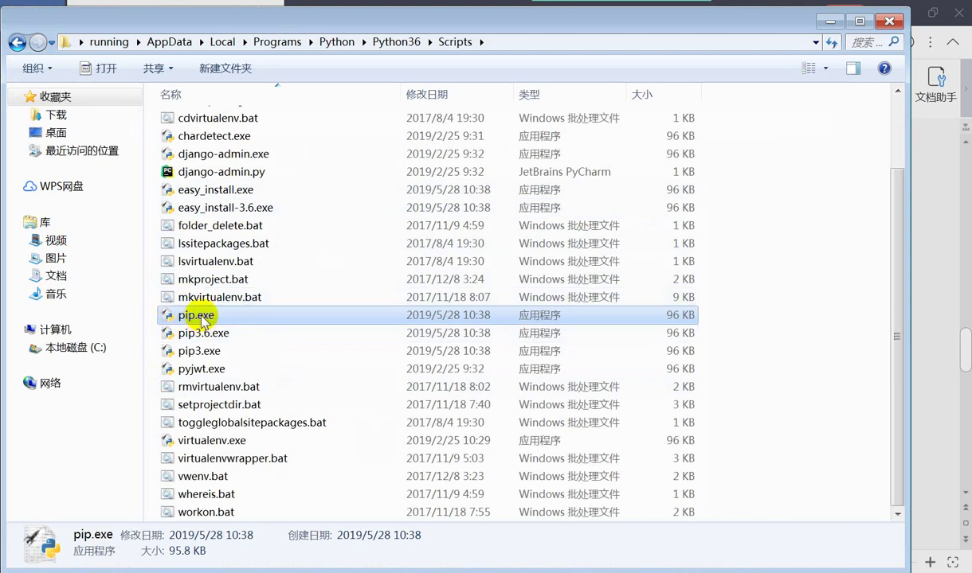
{"action": "left_click", "coordinate": [16, 44]}
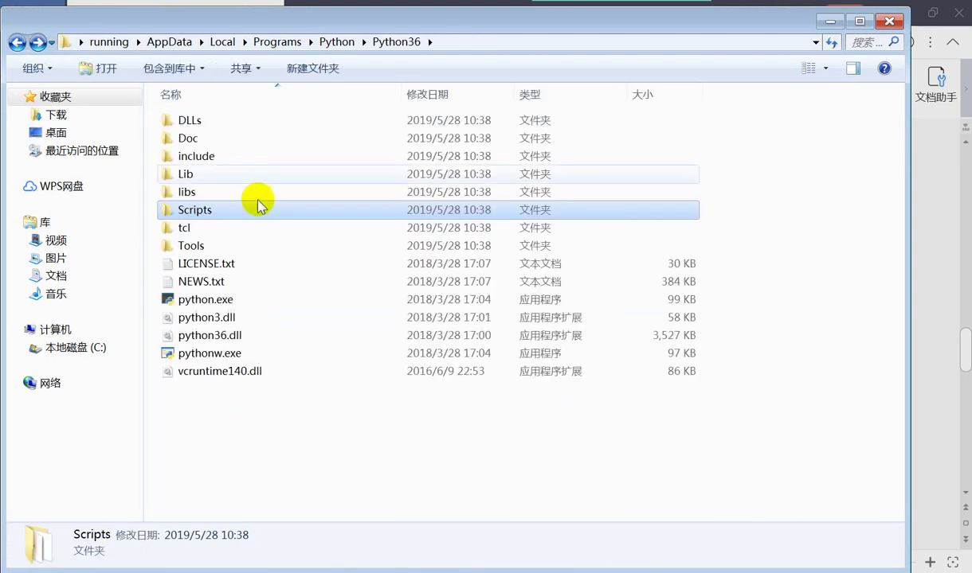
{"action": "double_click", "coordinate": [189, 226]}
{"action": "left_click", "coordinate": [18, 43]}
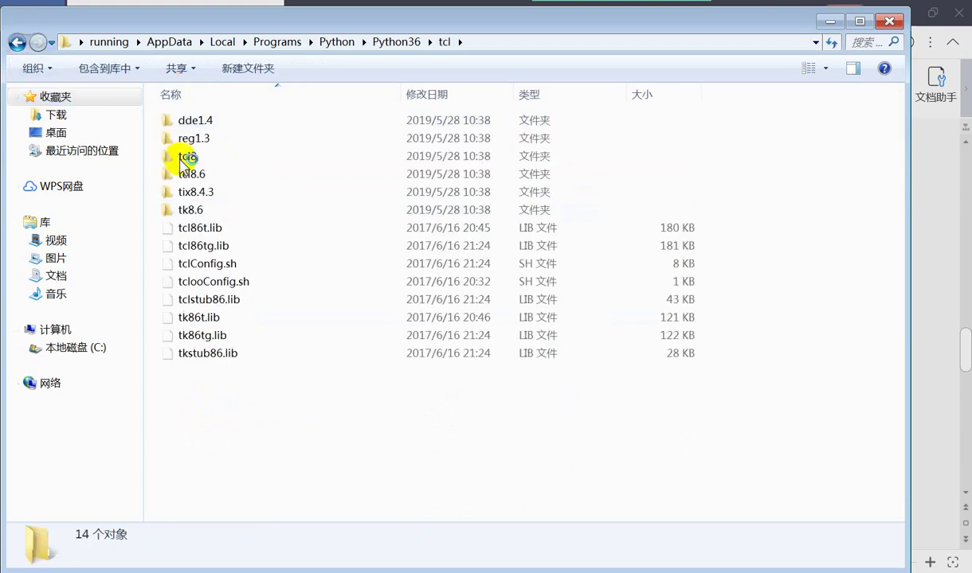
{"action": "double_click", "coordinate": [203, 245]}
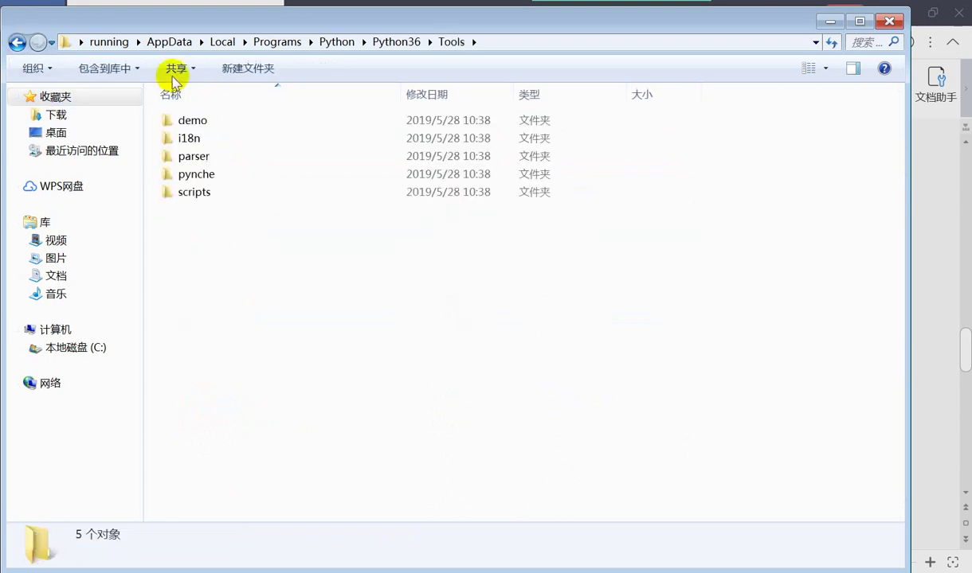
{"action": "left_click", "coordinate": [17, 42]}
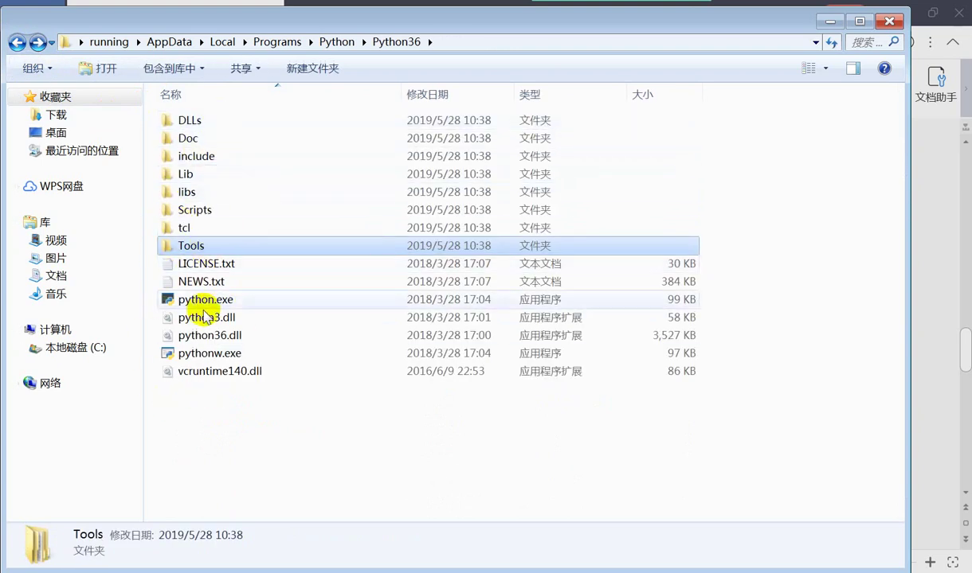
{"action": "left_click", "coordinate": [231, 300]}
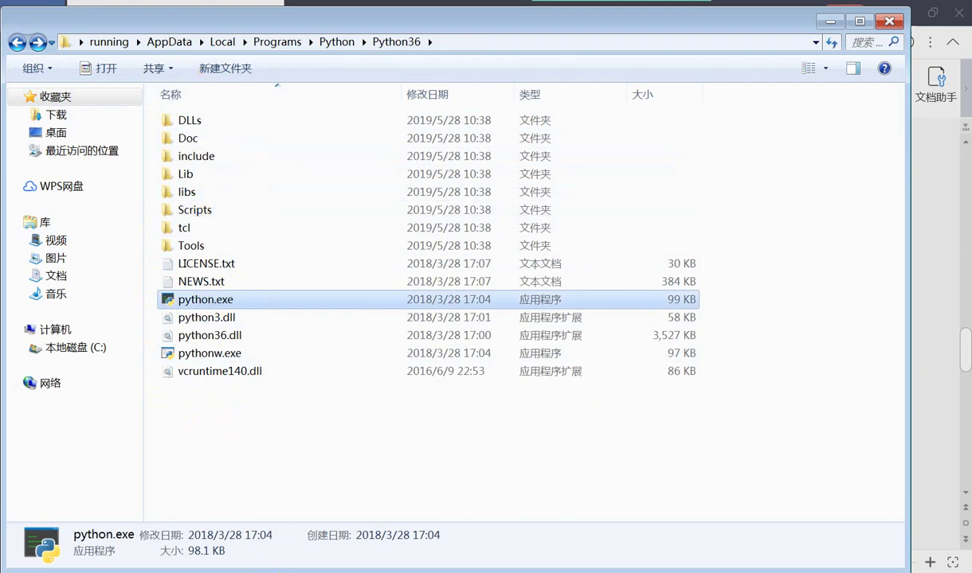
Step: Return to the WPS document, insert "python.exe" after "解释器" in the Python 3.6.5 line, and highlight the two exe names
{"action": "key", "text": "alt+Tab"}
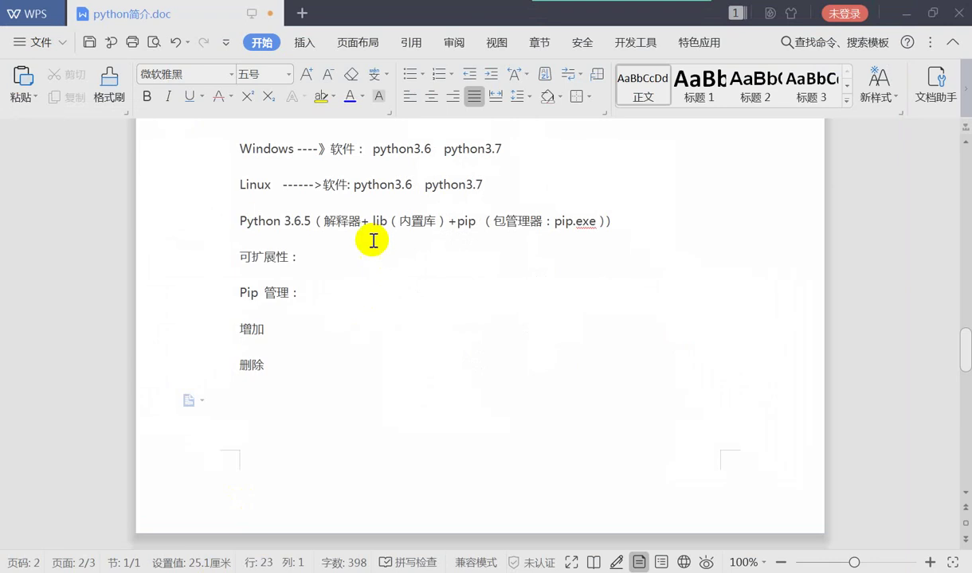
{"action": "left_click", "coordinate": [364, 219]}
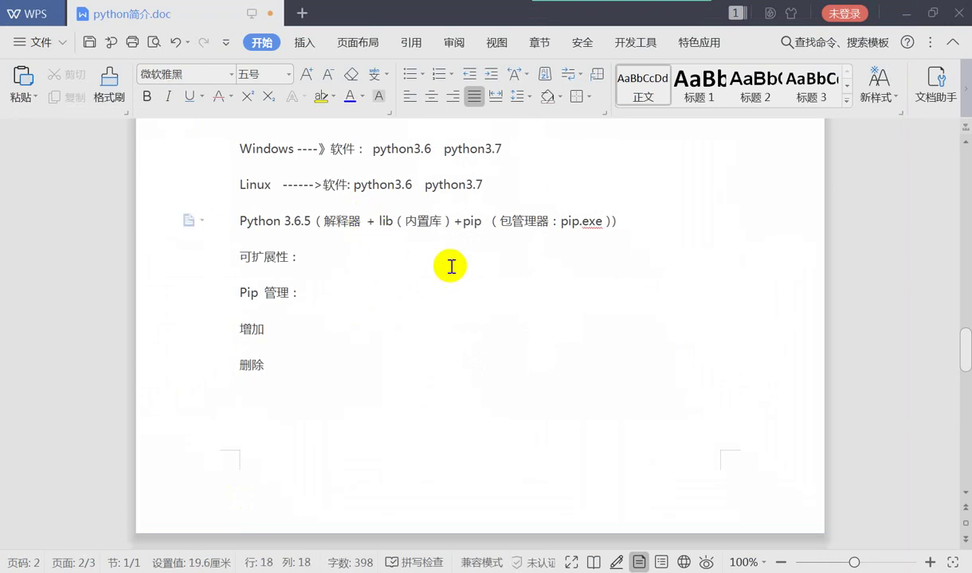
{"action": "type", "text": "python"}
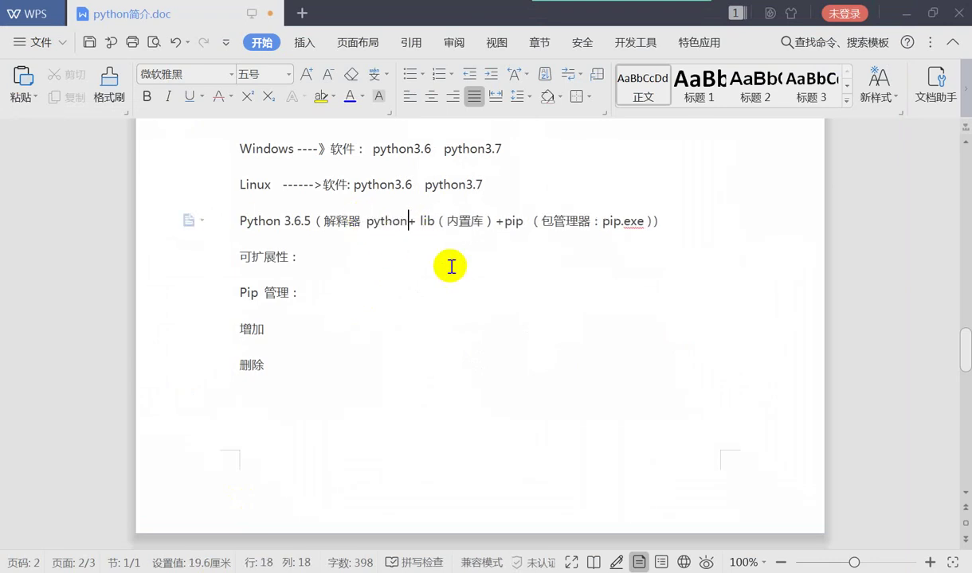
{"action": "type", "text": ".exe"}
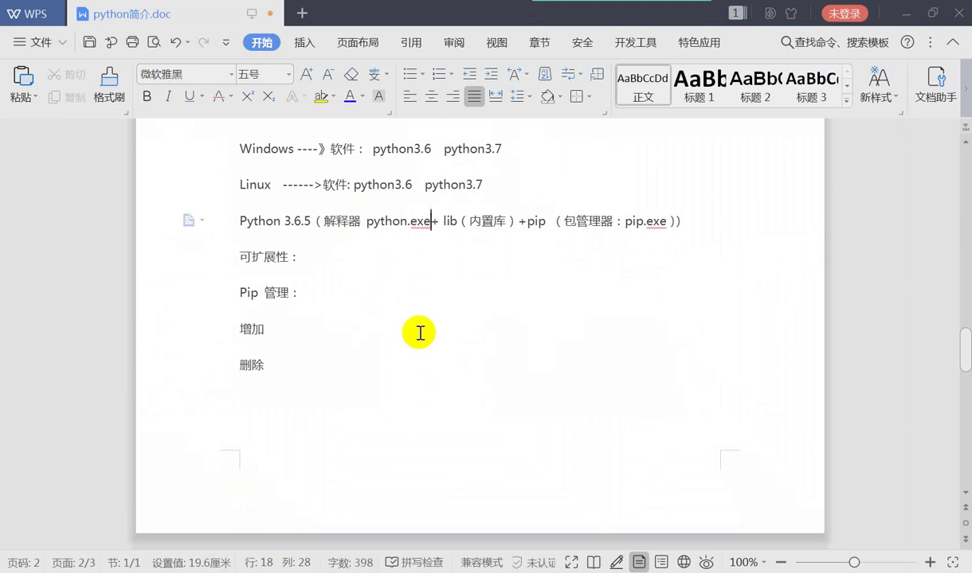
{"action": "left_click_drag", "start_coordinate": [365, 224], "coordinate": [431, 224]}
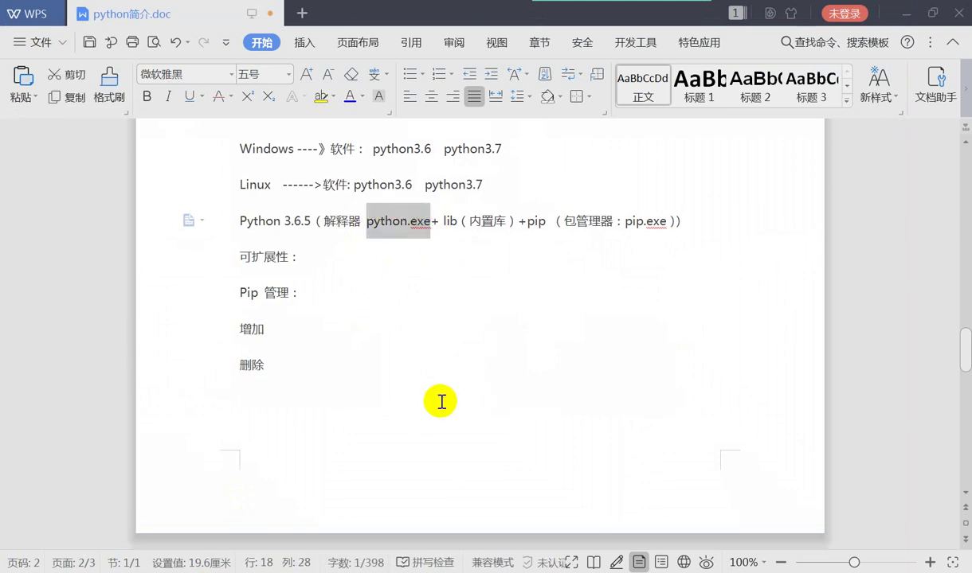
{"action": "left_click_drag", "start_coordinate": [625, 223], "coordinate": [672, 222]}
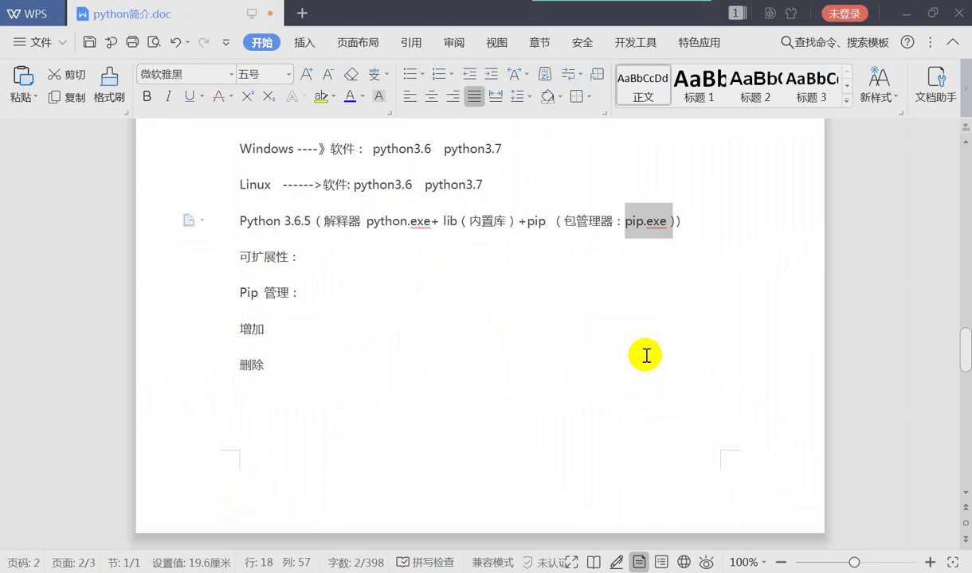
Step: Add blank lines below the "删除" line
{"action": "left_click", "coordinate": [289, 365]}
{"action": "key", "text": "Return"}
{"action": "key", "text": "Return"}
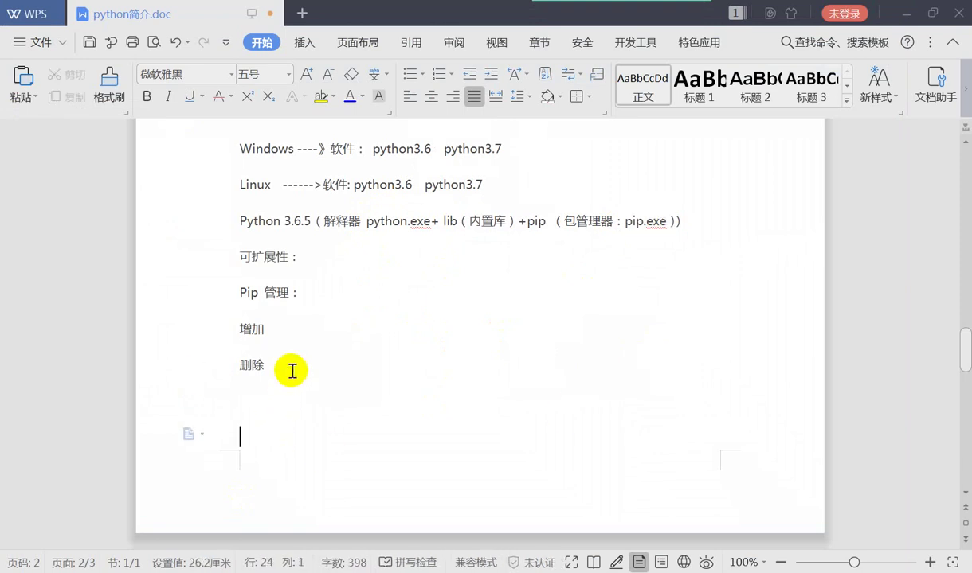
{"action": "scroll", "coordinate": [292, 371], "scroll_direction": "down", "scroll_amount": 1}
Step: Search Windows for "cmd" and open the Command Prompt
{"action": "left_click", "coordinate": [20, 567]}
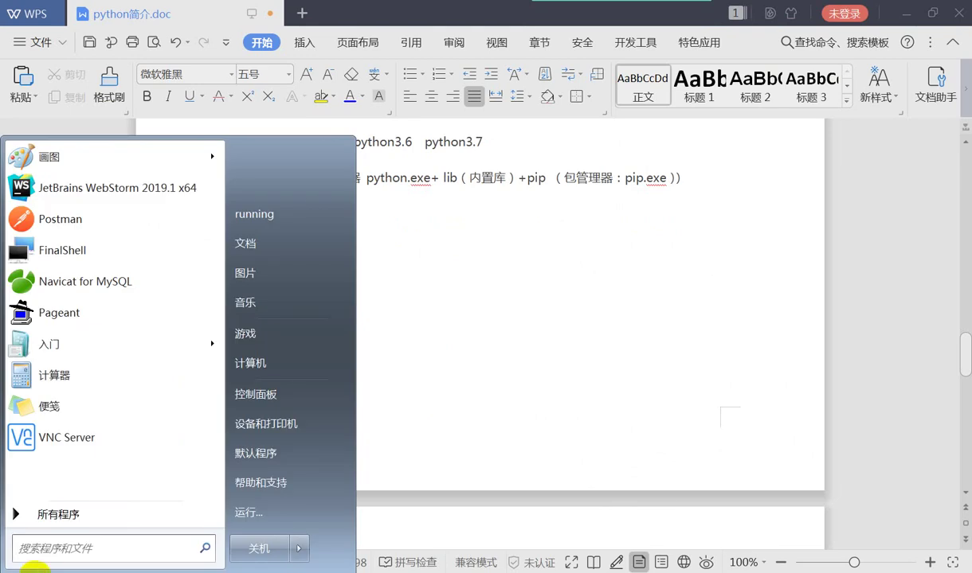
{"action": "left_click", "coordinate": [51, 550]}
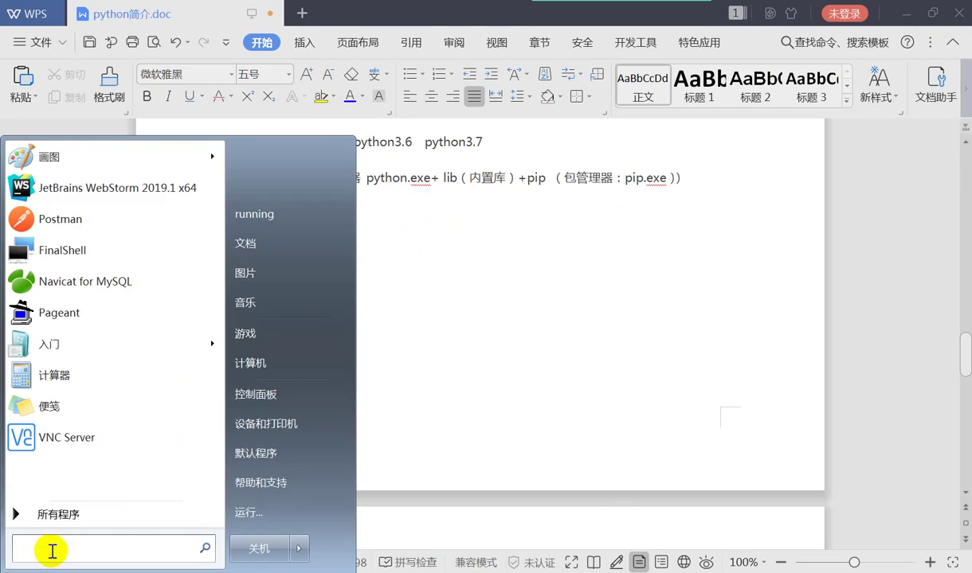
{"action": "type", "text": "cmd"}
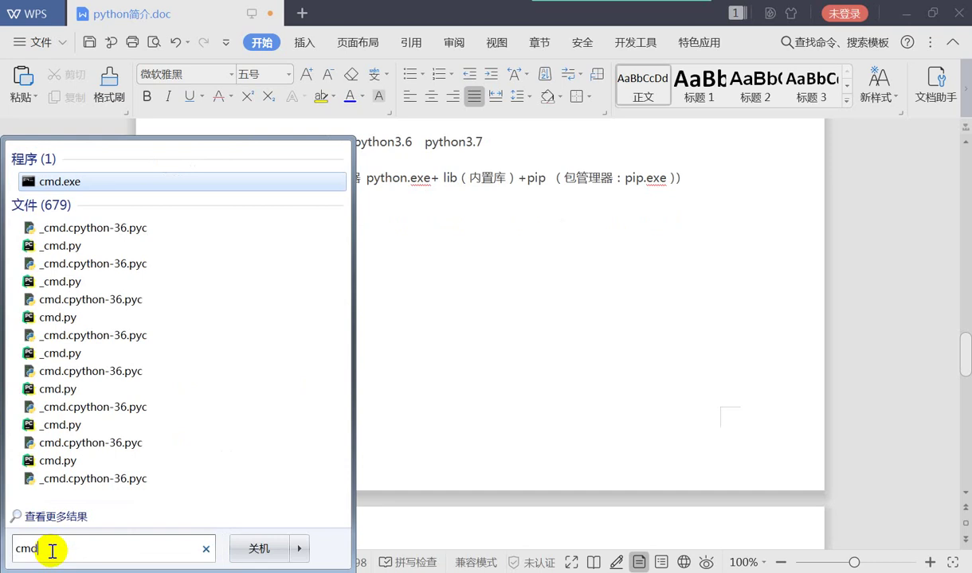
{"action": "key", "text": "Return"}
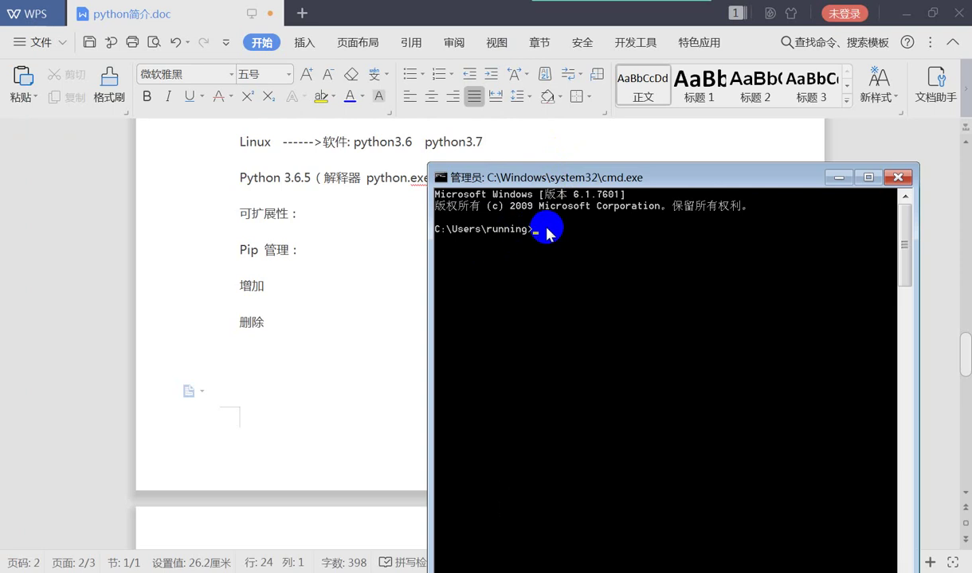
Step: Point out the current path at the prompt and go up one directory with "cd .."
{"action": "left_click", "coordinate": [468, 230]}
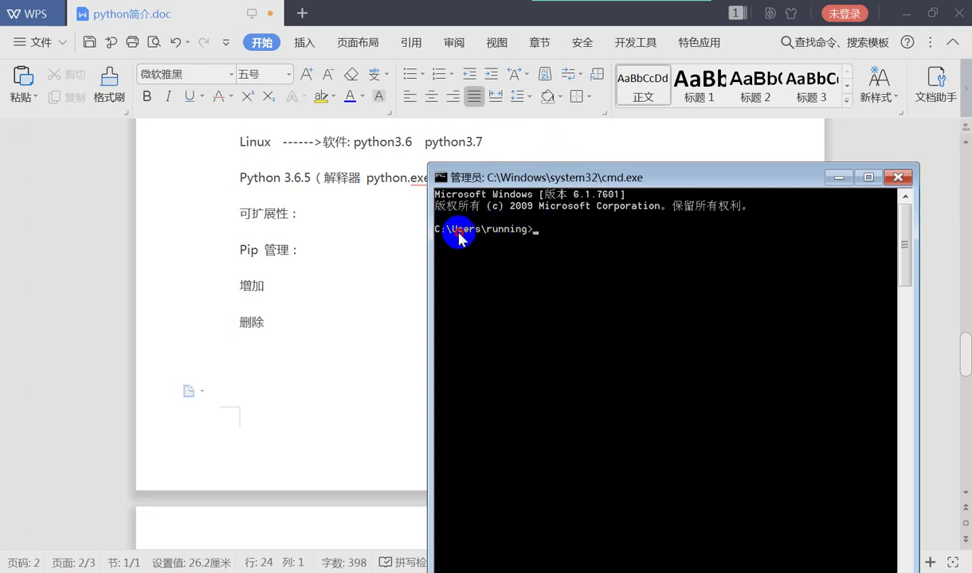
{"action": "left_click", "coordinate": [540, 232]}
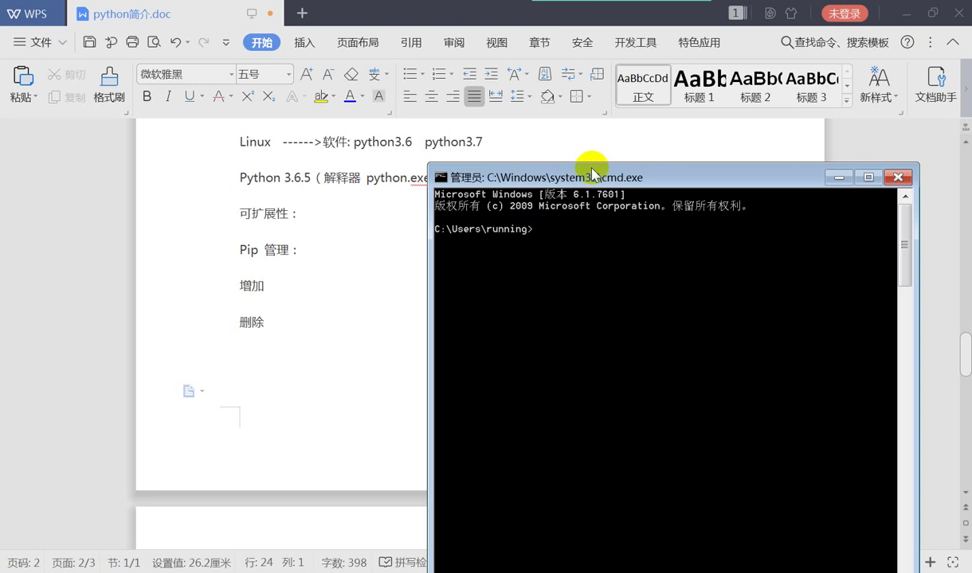
{"action": "type", "text": "cd .."}
{"action": "key", "text": "Return"}
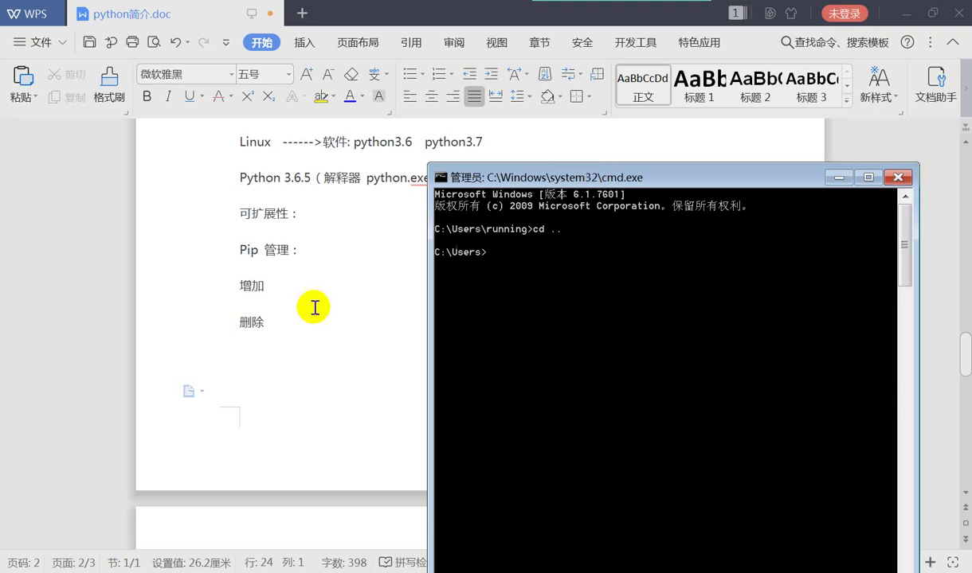
Step: Return to the WPS document and start the first line of page 3 with "DOS"
{"action": "left_click", "coordinate": [232, 537]}
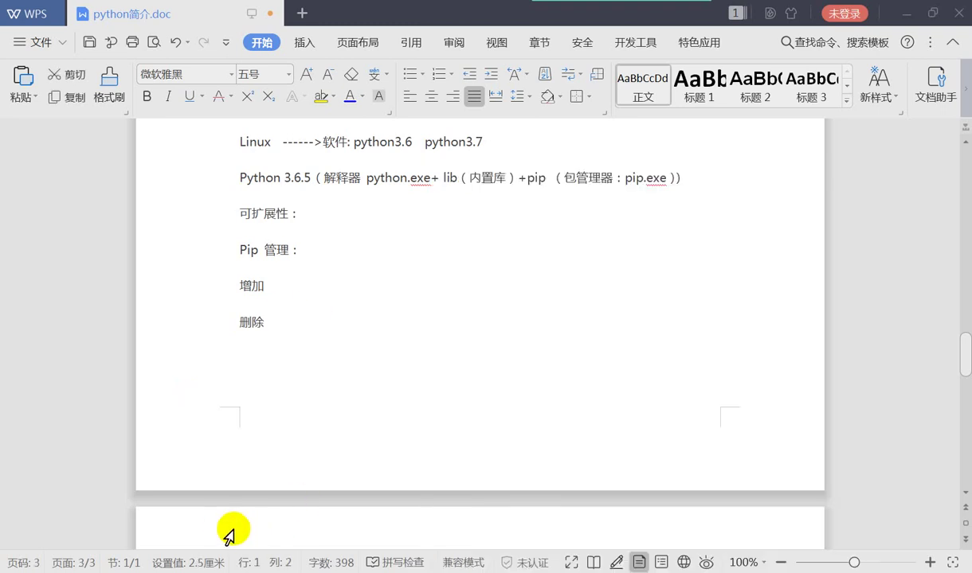
{"action": "key", "text": "ctrl+v"}
{"action": "scroll", "coordinate": [271, 414], "scroll_direction": "down", "scroll_amount": 2}
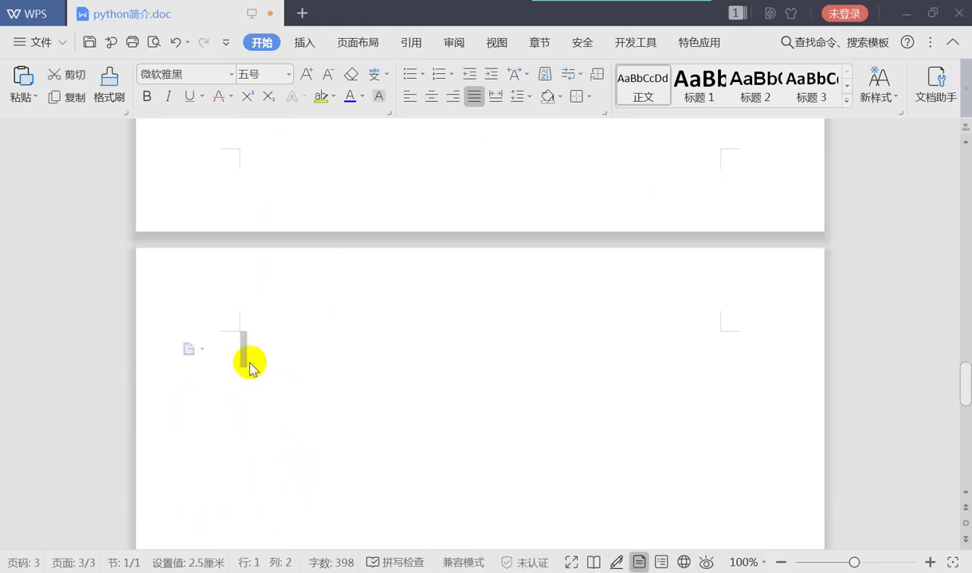
{"action": "key", "text": "BackSpace"}
{"action": "type", "text": "DOS"}
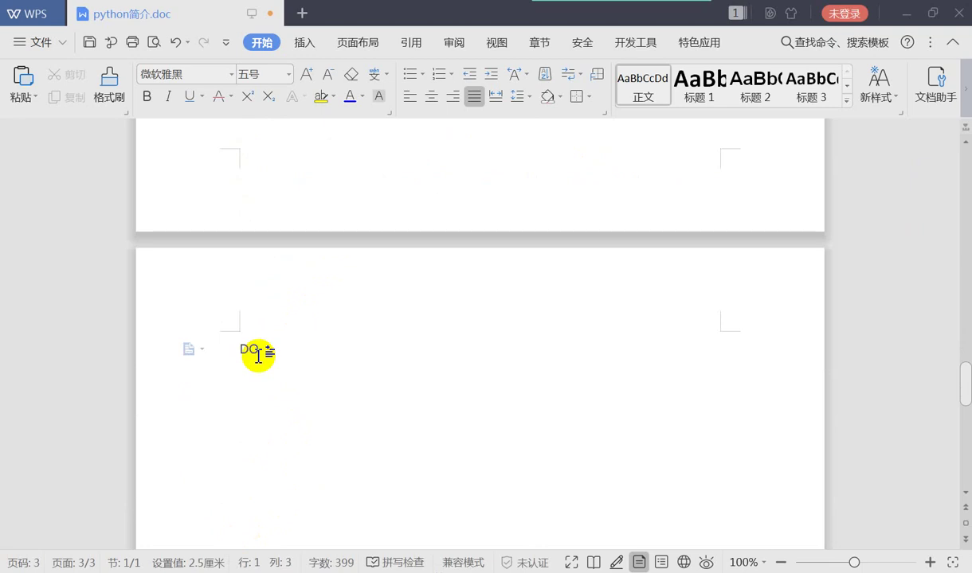